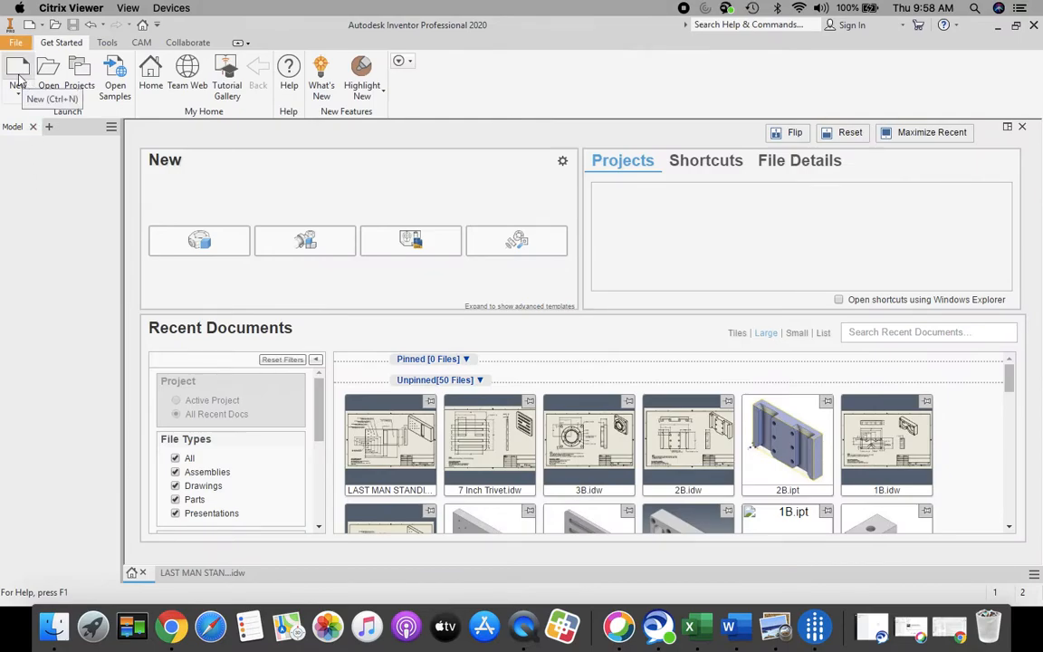
Create a new part file from the Standard.ipt template.
{"action": "left_click", "coordinate": [18, 72]}
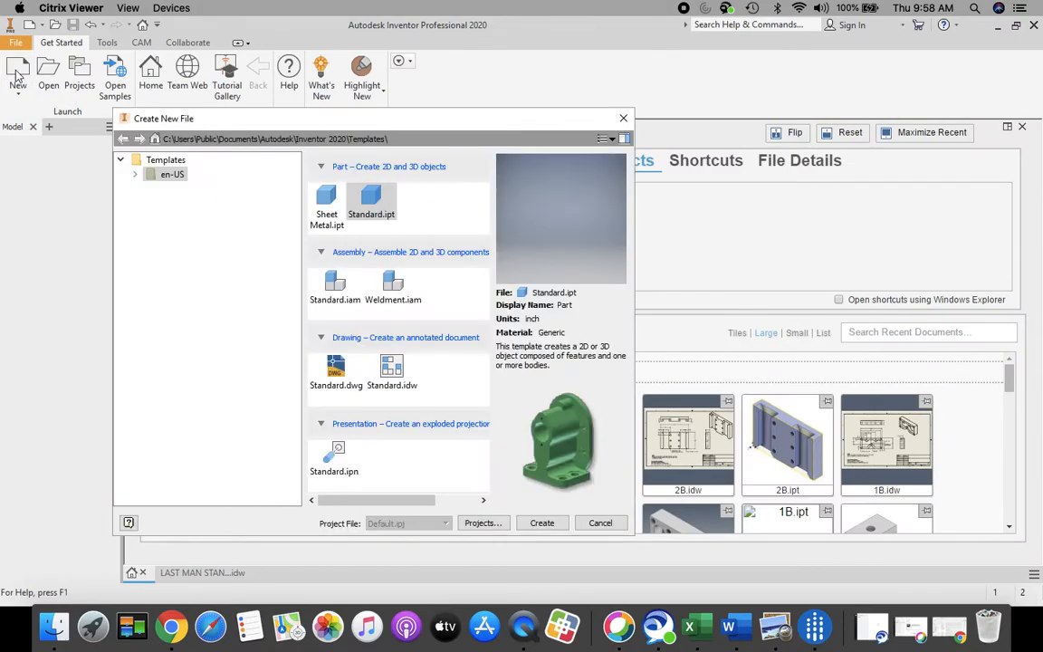
{"action": "left_click", "coordinate": [376, 202]}
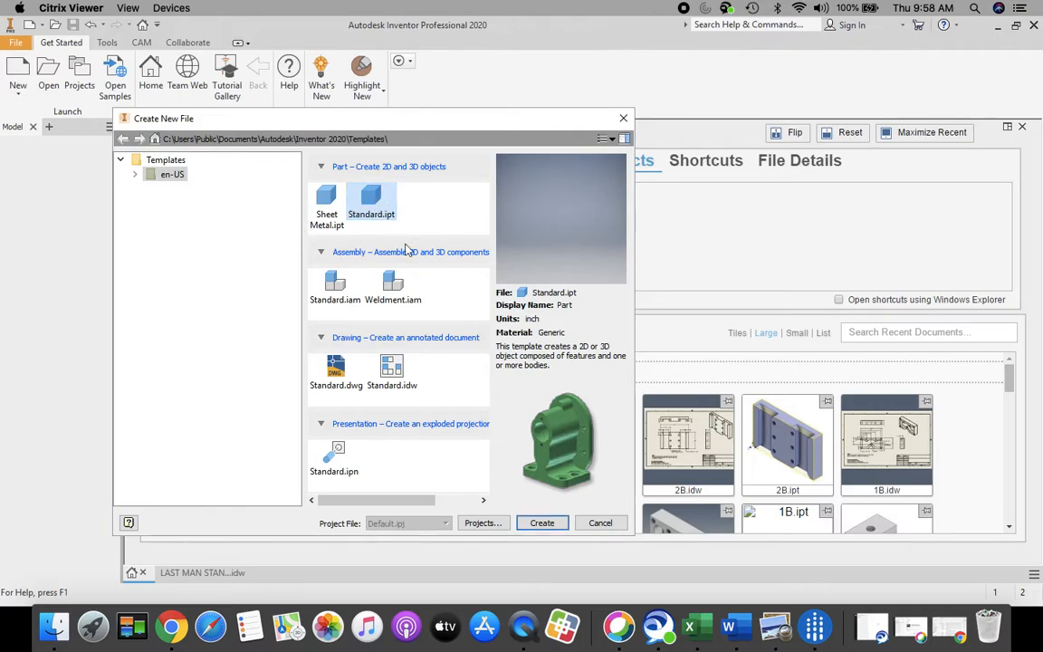
{"action": "left_click", "coordinate": [544, 526]}
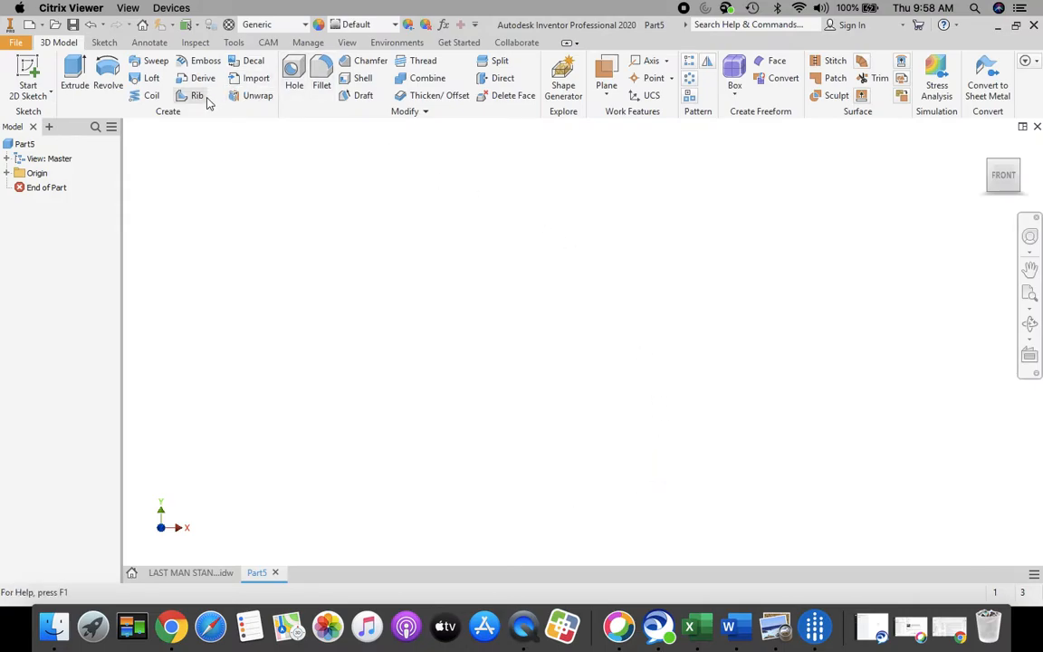
Start a 2D sketch on the XY plane and face it from the front.
{"action": "left_click", "coordinate": [28, 68]}
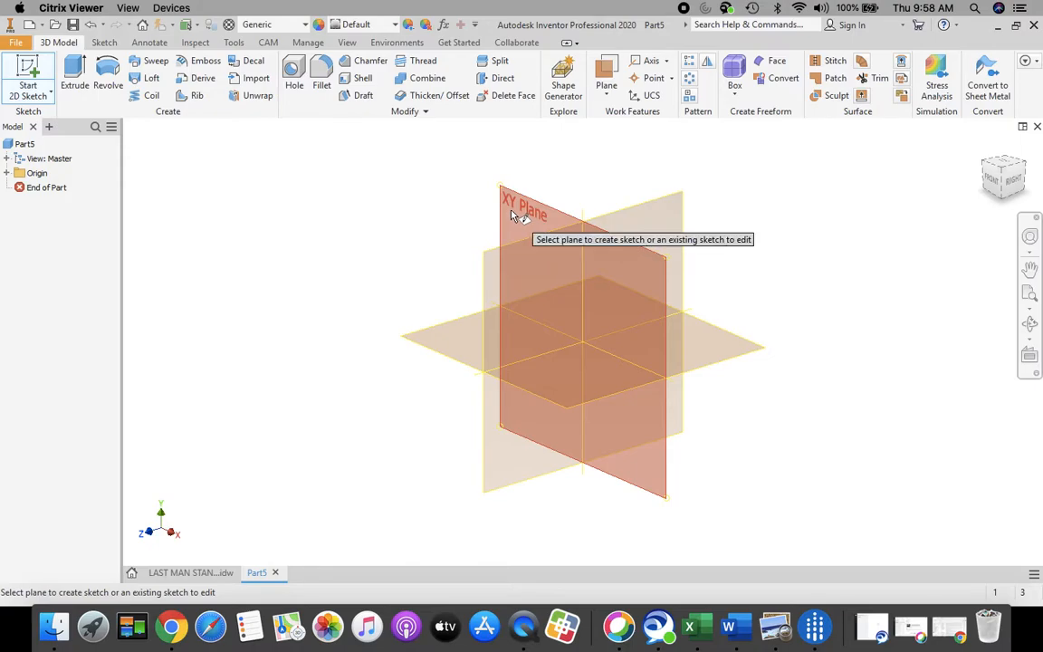
{"action": "left_click", "coordinate": [509, 215]}
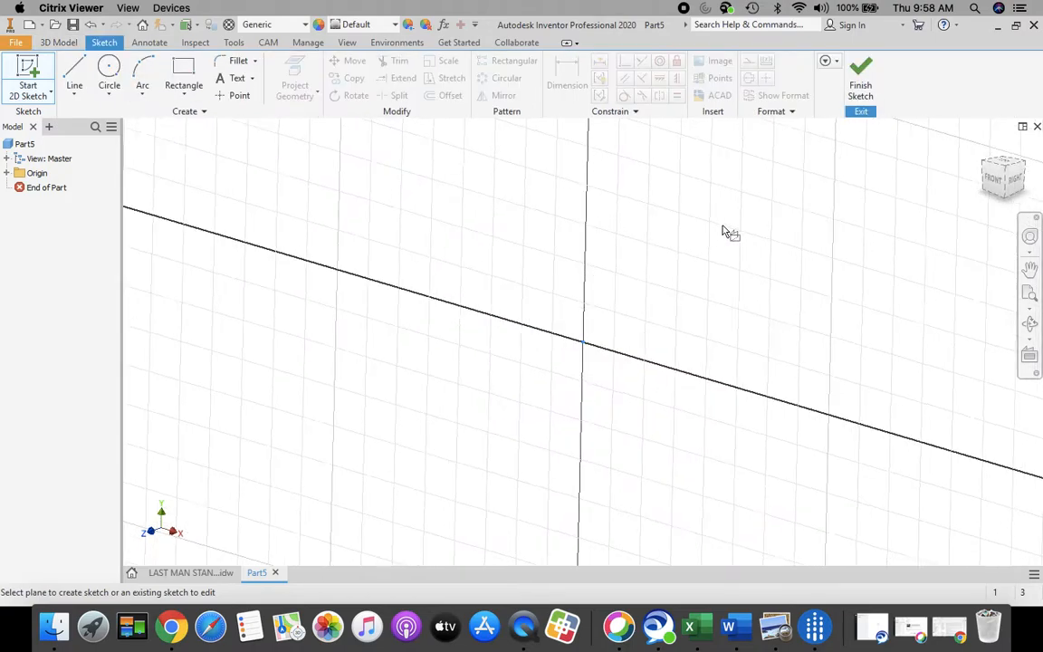
{"action": "left_click", "coordinate": [1003, 179]}
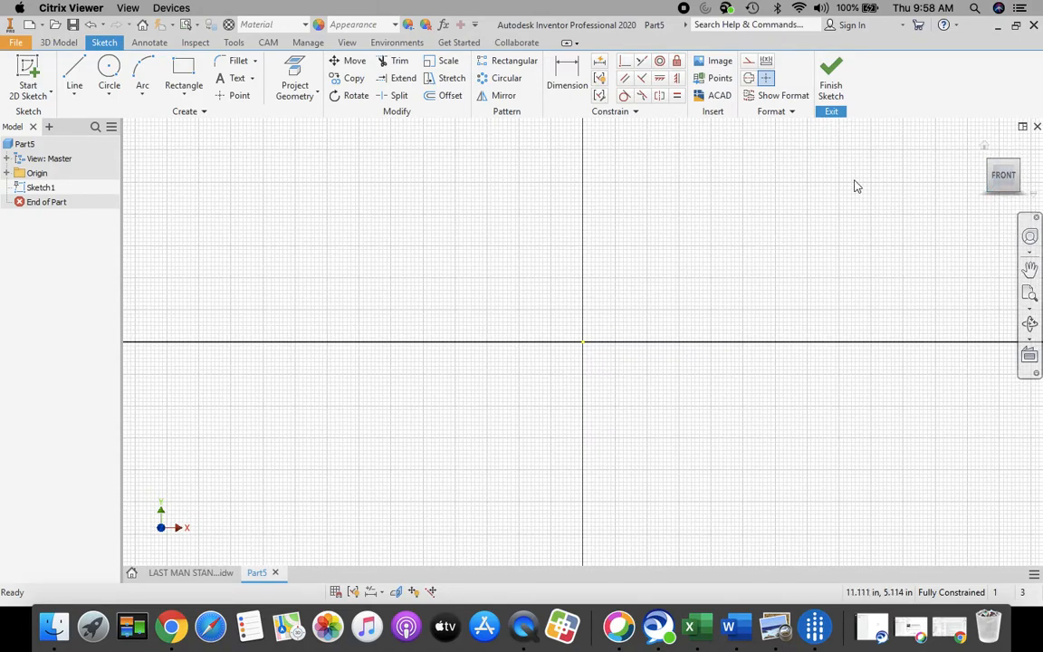
Sketch an 8 in by 4 in rectangle with its lower-left corner on the origin, and finish the sketch in the home view.
{"action": "left_click", "coordinate": [185, 73]}
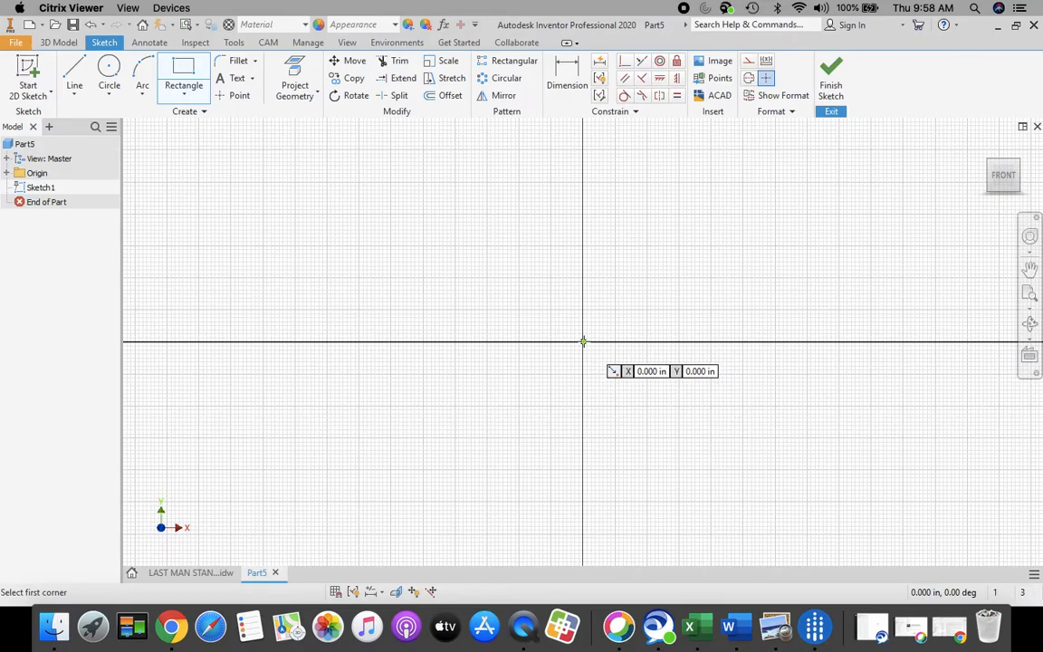
{"action": "left_click", "coordinate": [583, 341]}
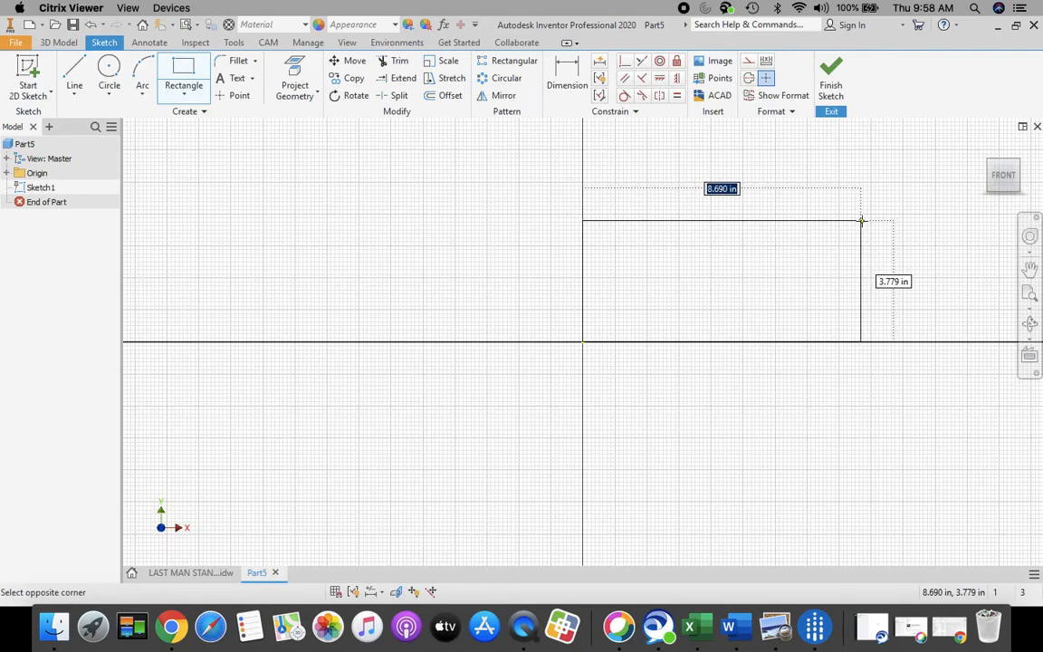
{"action": "type", "text": "8"}
{"action": "key", "text": "Tab"}
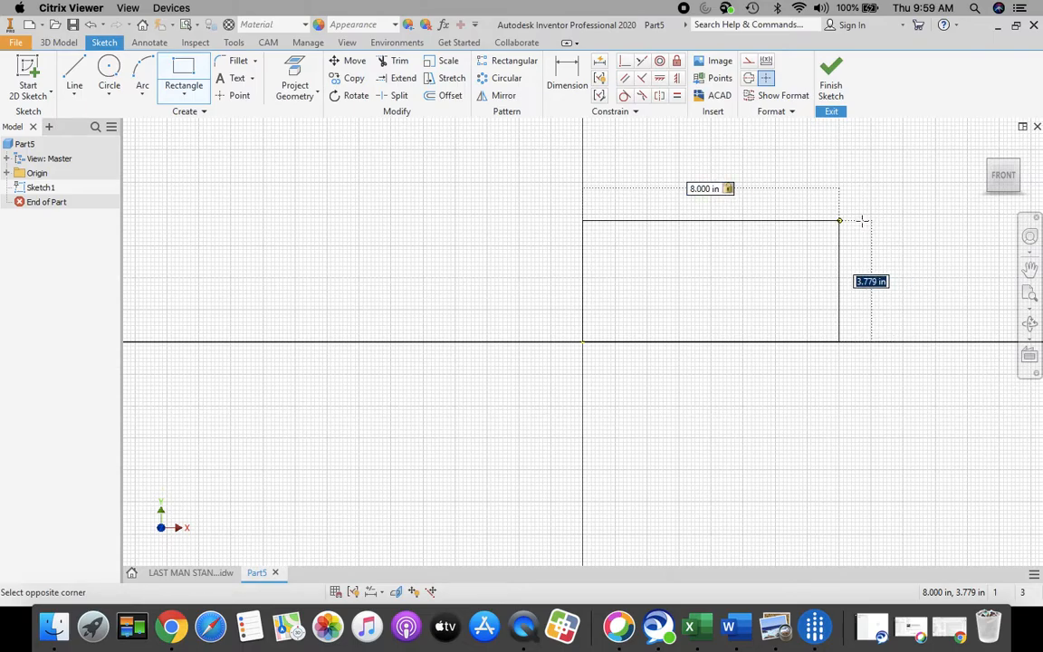
{"action": "type", "text": "4"}
{"action": "key", "text": "Return"}
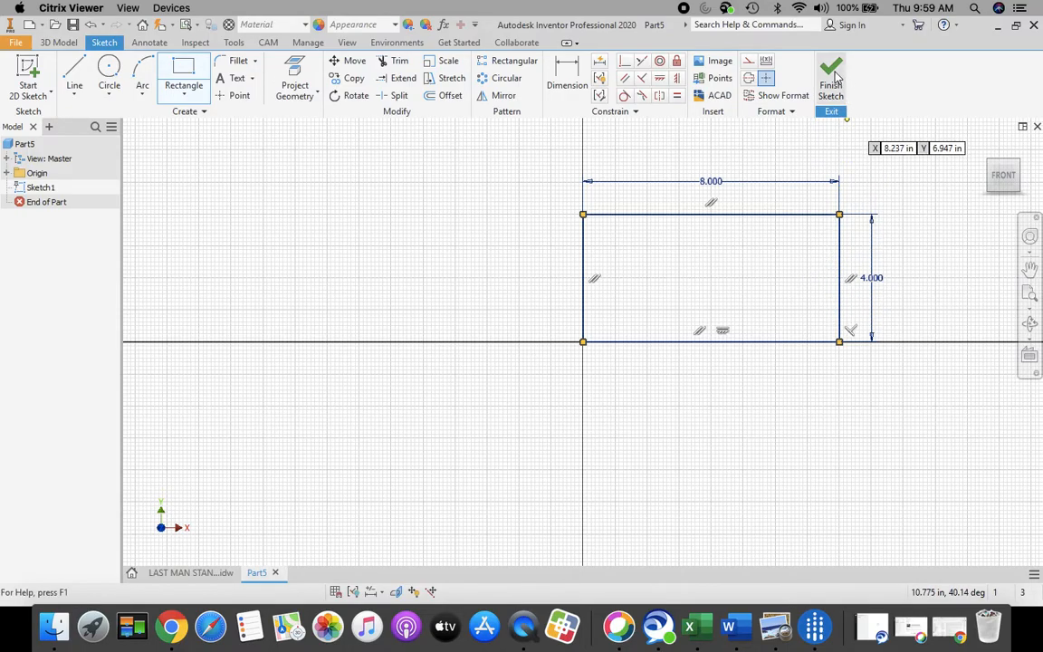
{"action": "left_click", "coordinate": [832, 76]}
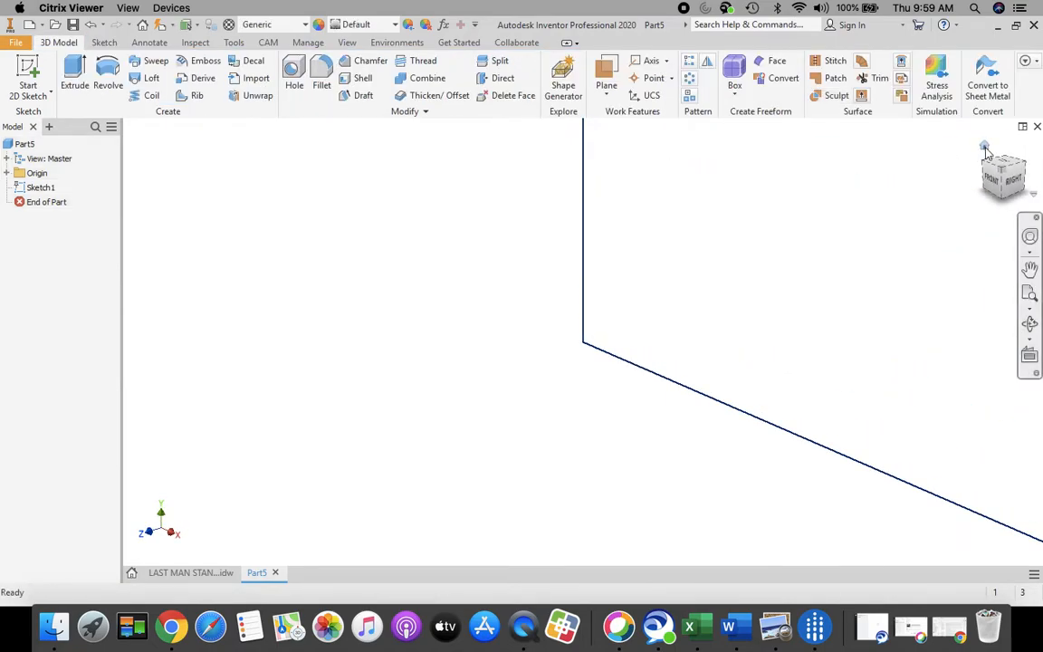
{"action": "left_click", "coordinate": [986, 148]}
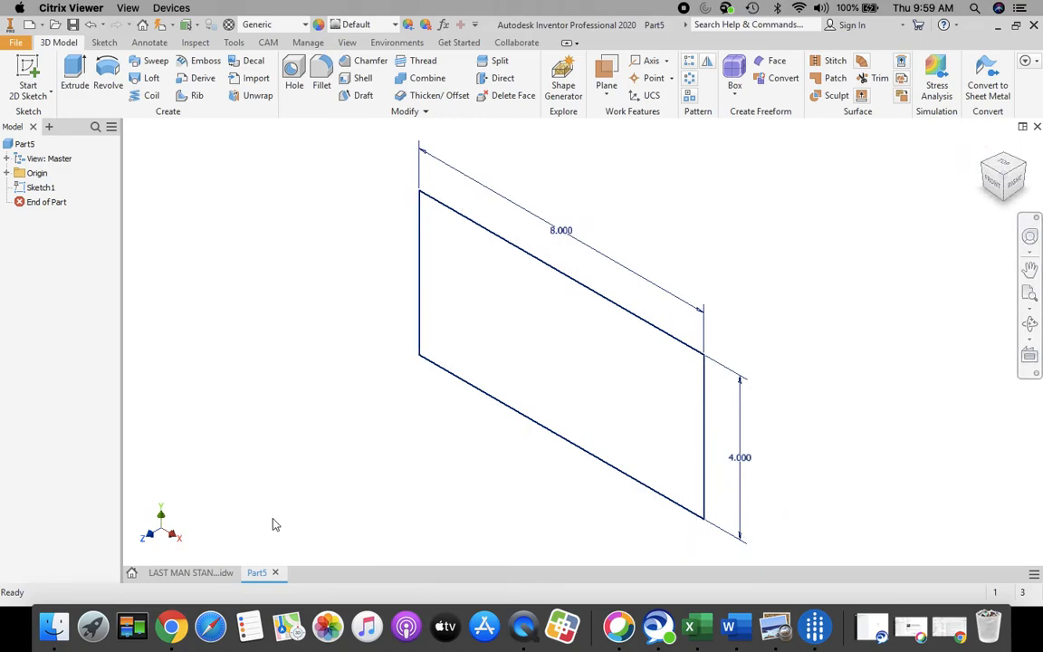
Check the block's thickness dimension in the side view of the LAST MAN STANDING drawing and return to the part.
{"action": "left_click", "coordinate": [190, 572]}
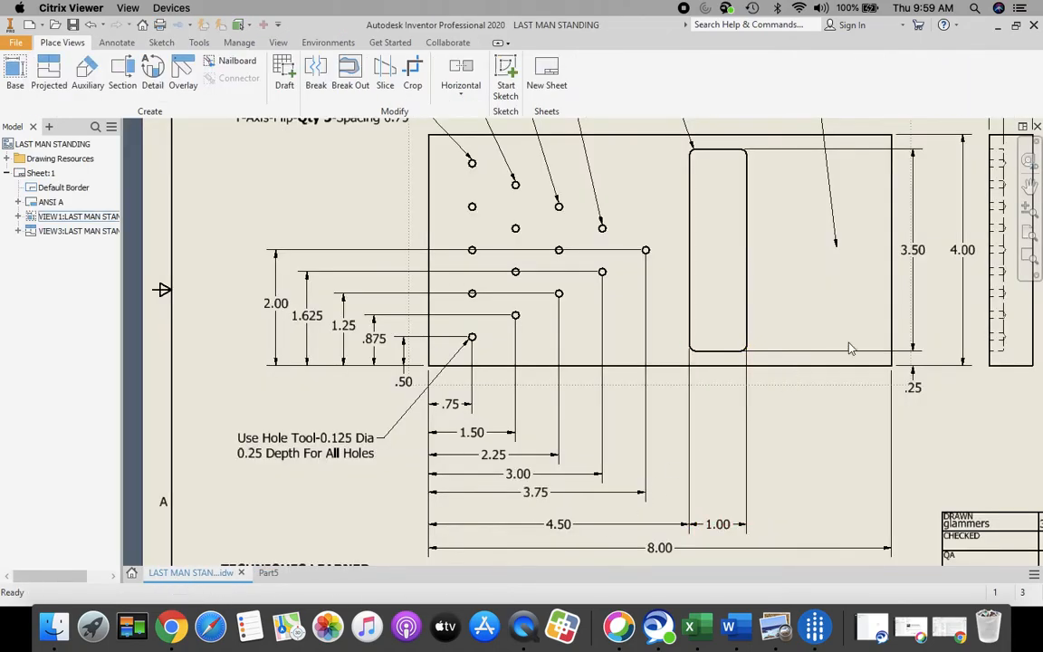
{"action": "middle_click_drag", "start_coordinate": [851, 347], "coordinate": [605, 482]}
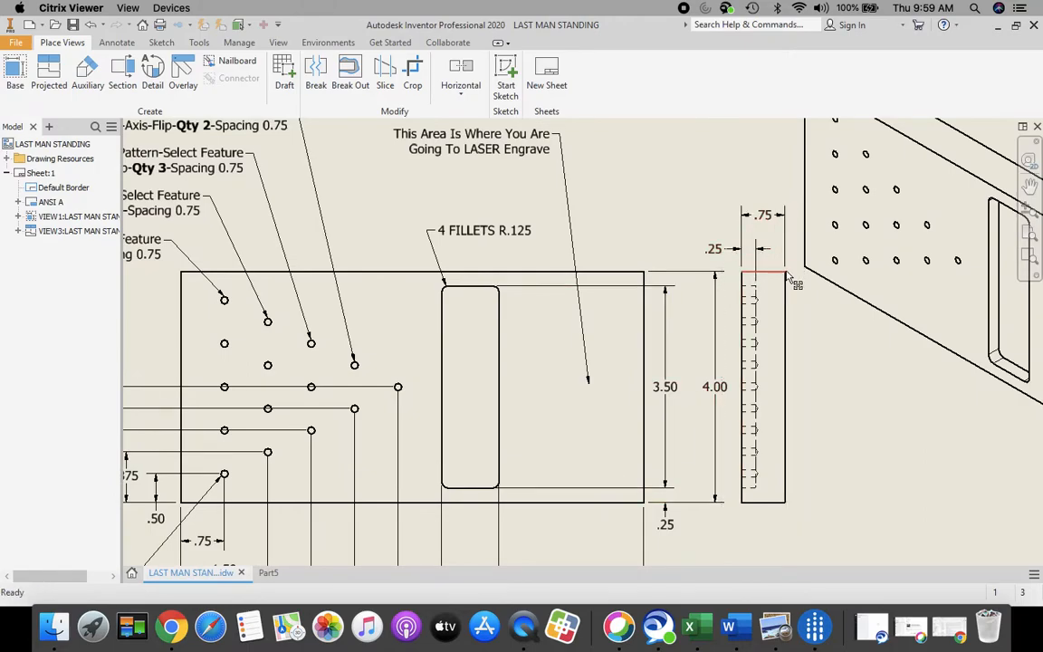
{"action": "left_click", "coordinate": [766, 222]}
{"action": "key", "text": "F2"}
{"action": "left_click_drag", "start_coordinate": [355, 437], "coordinate": [715, 262]}
{"action": "middle_click_drag", "start_coordinate": [715, 263], "coordinate": [693, 254]}
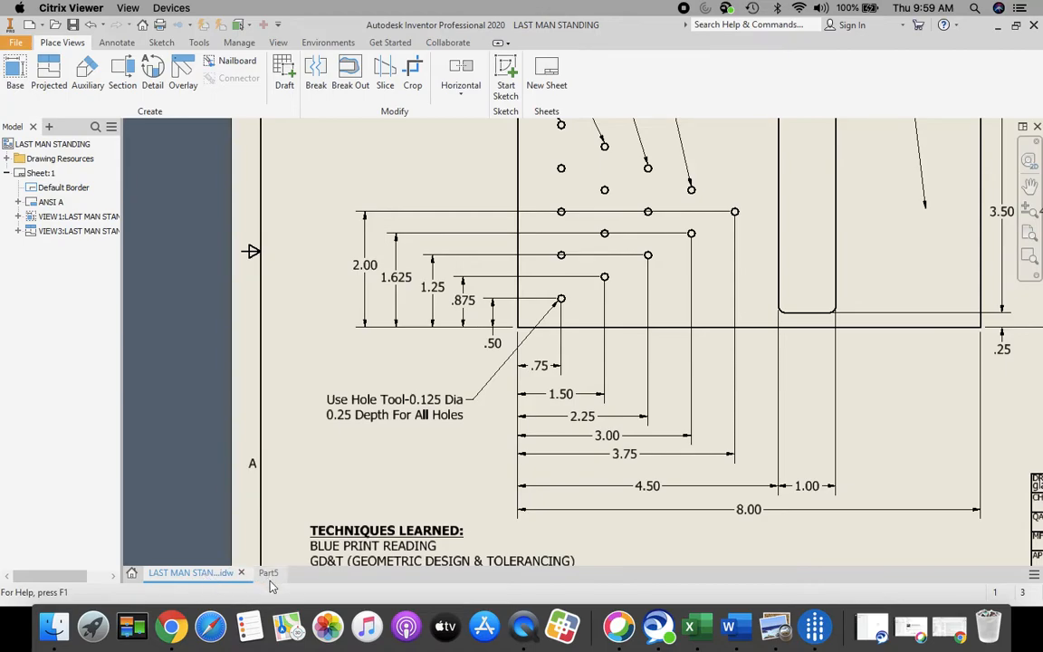
{"action": "left_click", "coordinate": [269, 573]}
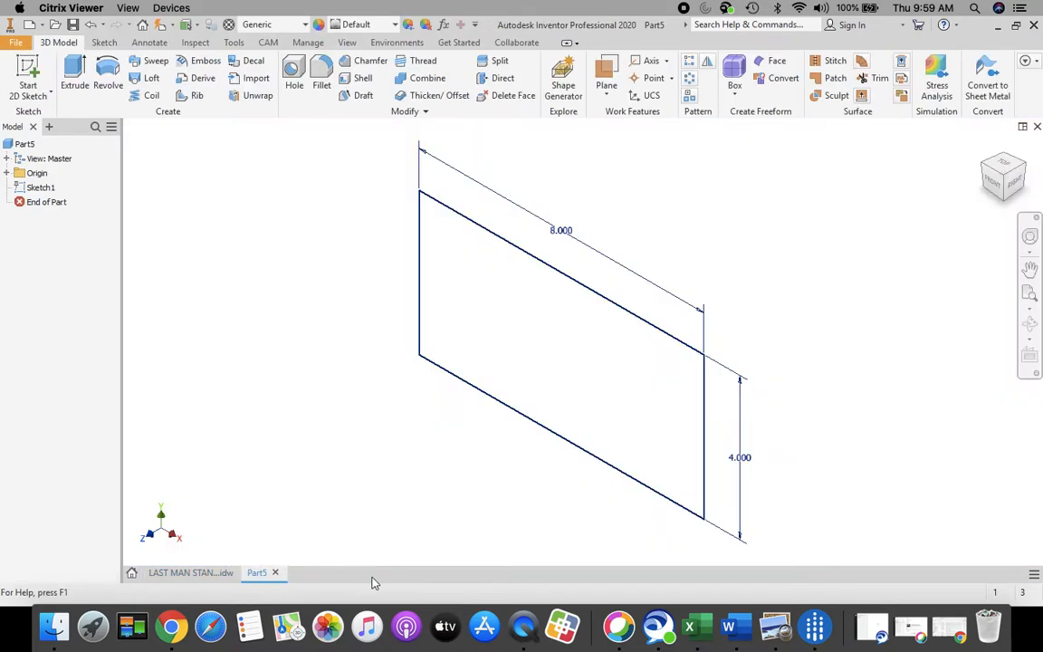
Extrude the rectangle 0.75 in in the flipped direction, behind the sketch plane.
{"action": "left_click", "coordinate": [75, 74]}
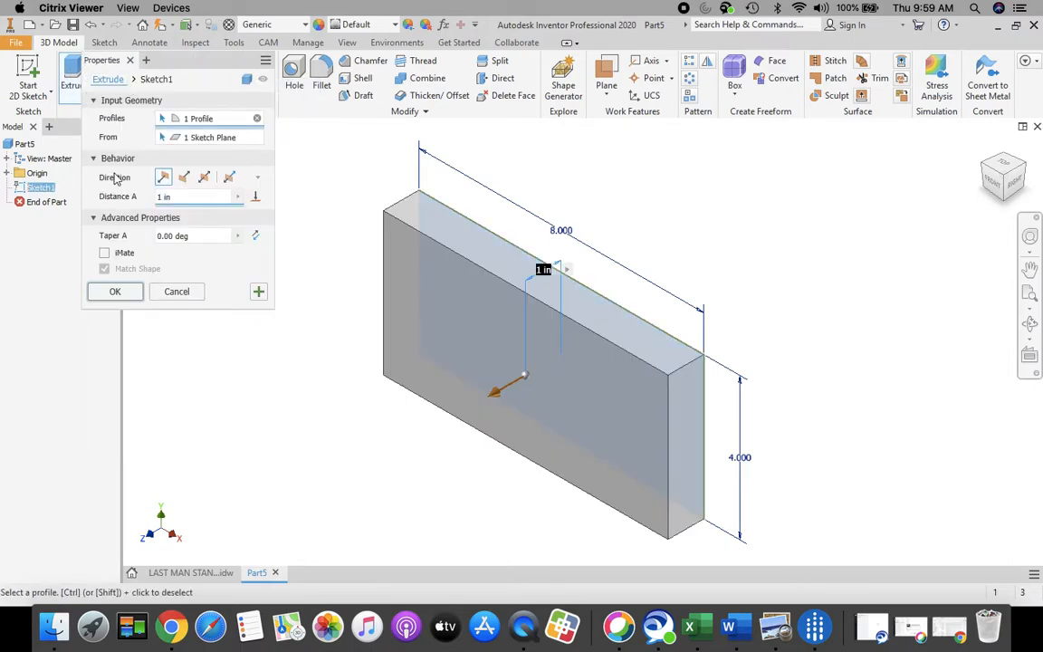
{"action": "left_click_drag", "start_coordinate": [161, 65], "coordinate": [166, 90]}
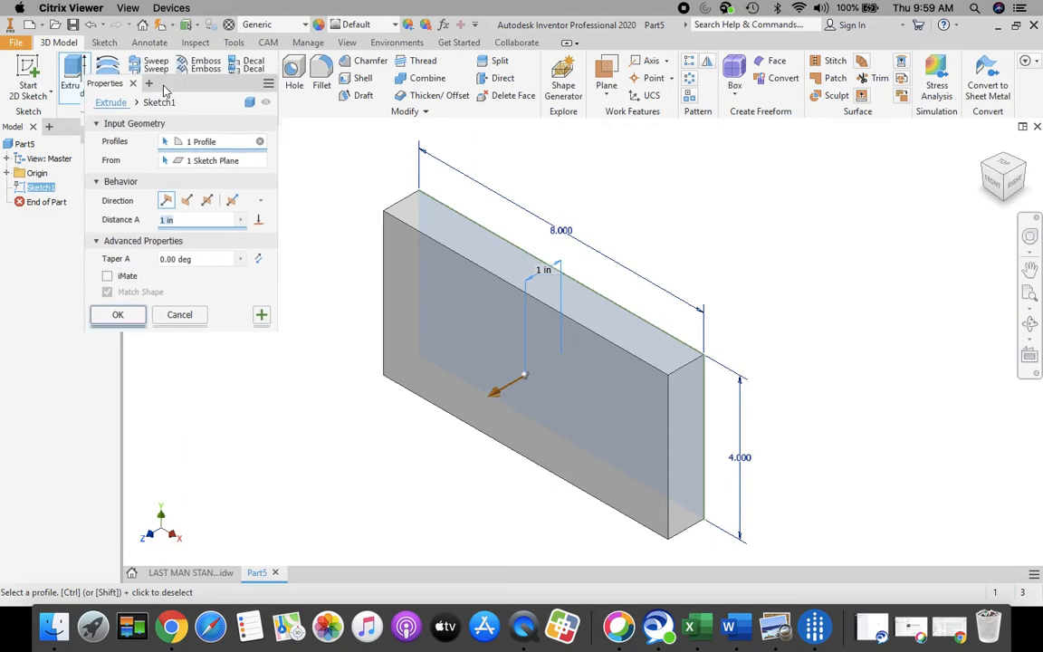
{"action": "left_click", "coordinate": [187, 201]}
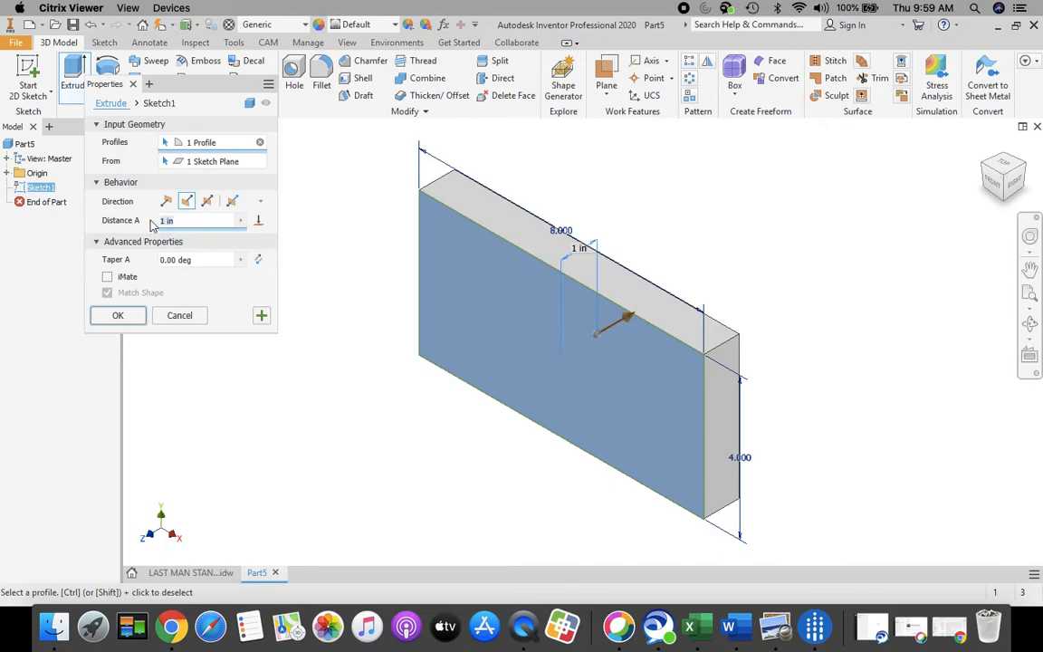
{"action": "type", "text": ".75"}
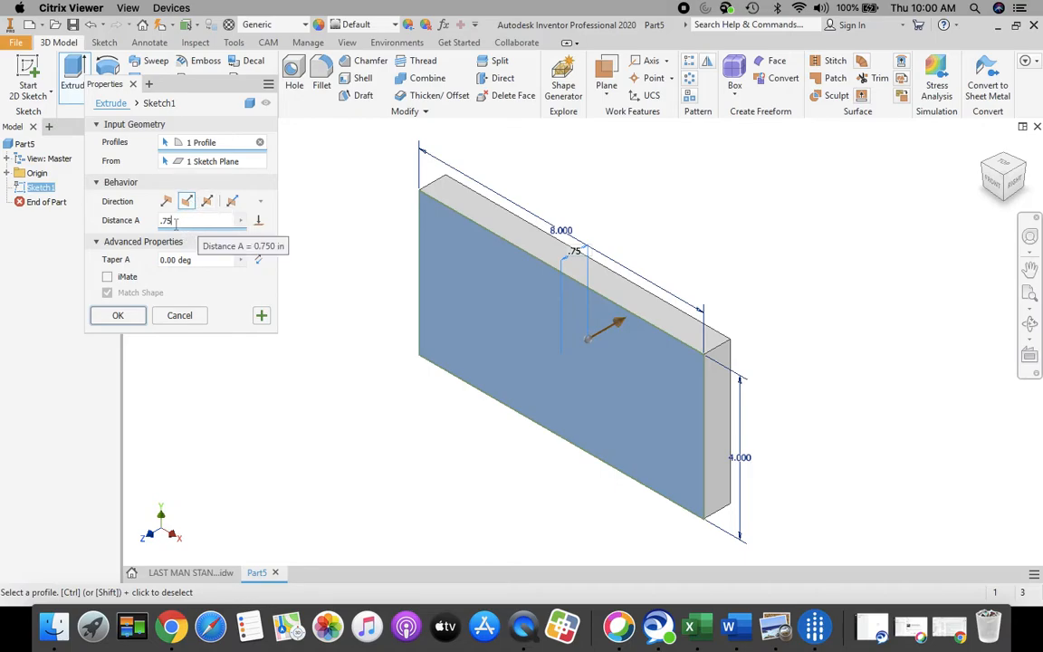
{"action": "left_click", "coordinate": [118, 316]}
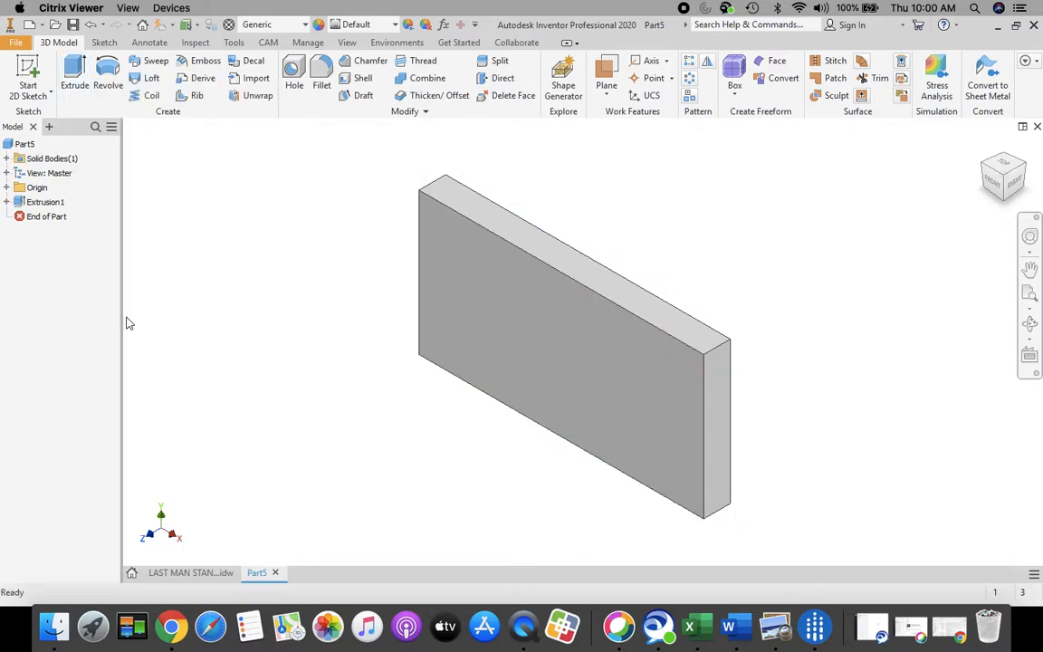
Examine the hole size note and the hole position dimensions in the LAST MAN STANDING drawing, and return to the part.
{"action": "left_click", "coordinate": [181, 575]}
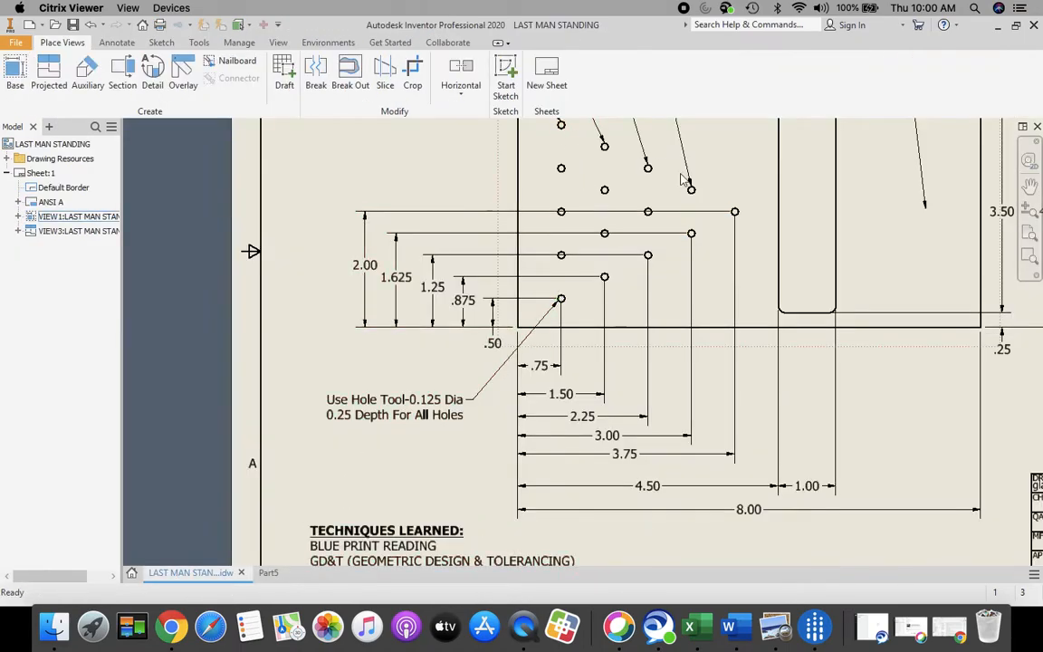
{"action": "left_click", "coordinate": [560, 304]}
{"action": "key", "text": "Escape"}
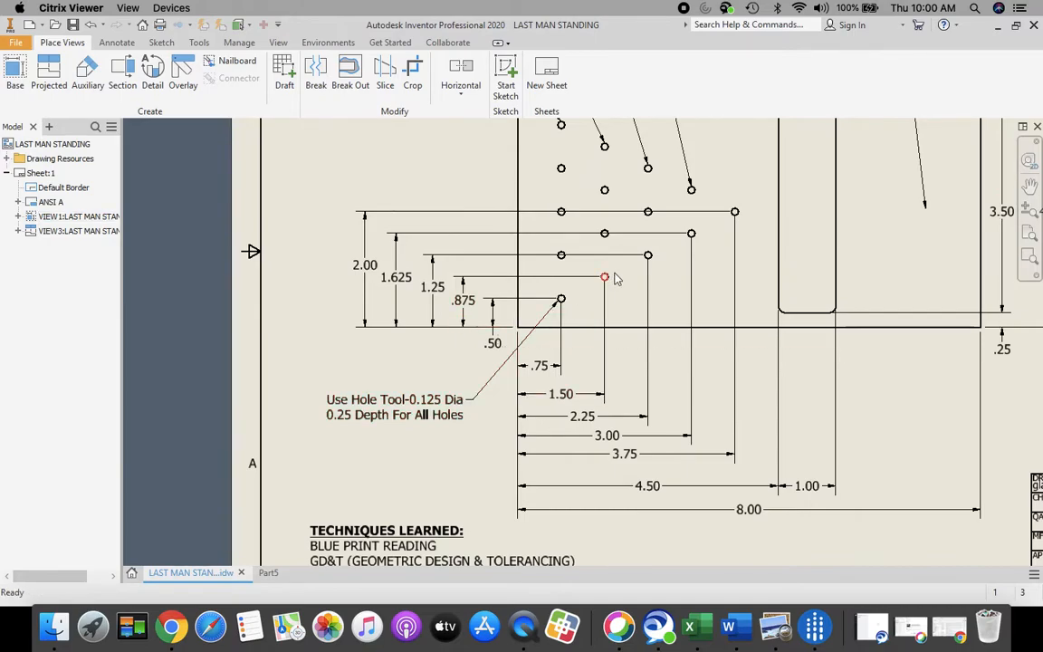
{"action": "left_click", "coordinate": [555, 308]}
{"action": "key", "text": "Escape"}
{"action": "mouse_move", "coordinate": [540, 191]}
{"action": "middle_mouse_down"}
{"action": "mouse_move", "coordinate": [585, 367]}
{"action": "mouse_move", "coordinate": [583, 443]}
{"action": "middle_mouse_up"}
{"action": "left_click", "coordinate": [492, 331]}
{"action": "left_click", "coordinate": [512, 371]}
{"action": "mouse_move", "coordinate": [516, 378]}
{"action": "middle_mouse_down"}
{"action": "mouse_move", "coordinate": [512, 329]}
{"action": "mouse_move", "coordinate": [454, 203]}
{"action": "mouse_move", "coordinate": [431, 214]}
{"action": "mouse_move", "coordinate": [427, 193]}
{"action": "middle_mouse_up"}
{"action": "scroll", "coordinate": [427, 193], "scroll_direction": "up", "scroll_amount": 3}
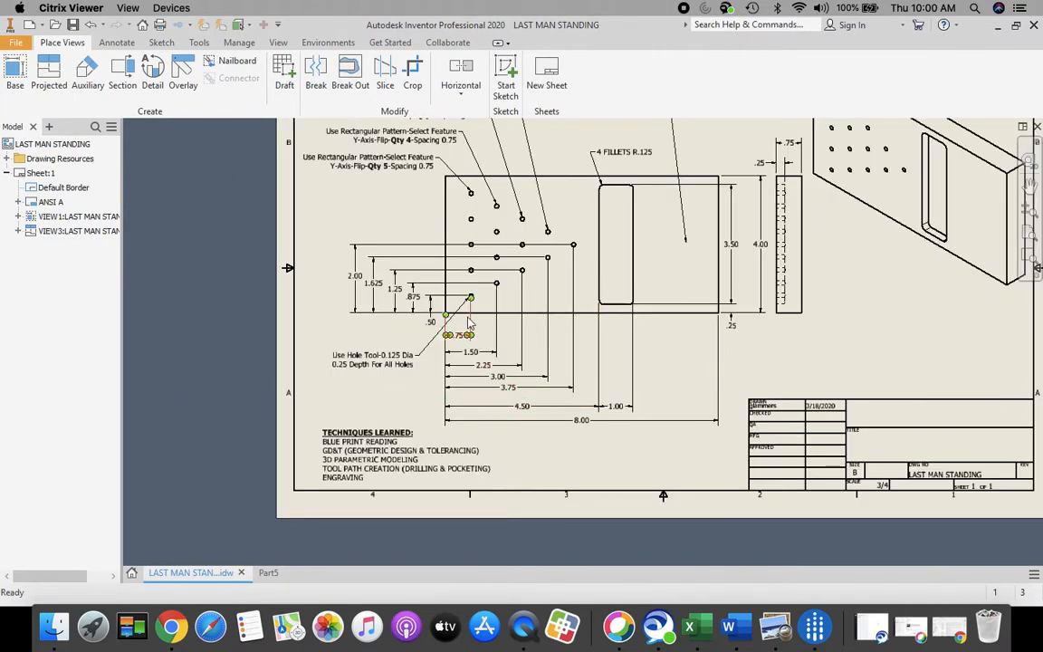
{"action": "scroll", "coordinate": [468, 312], "scroll_direction": "down", "scroll_amount": 3}
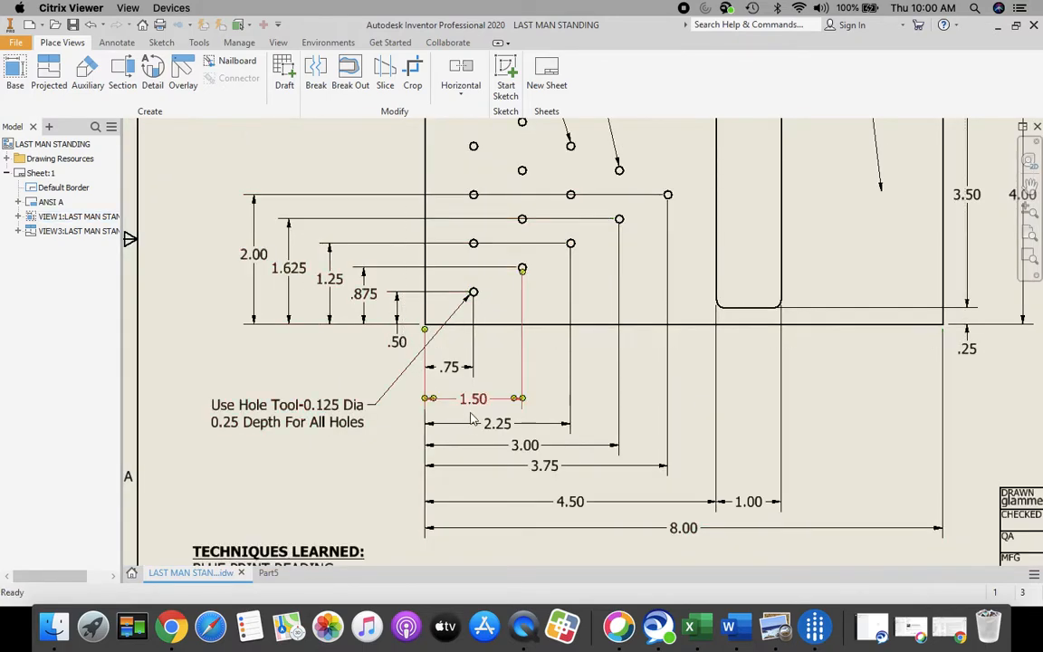
{"action": "left_click", "coordinate": [268, 573]}
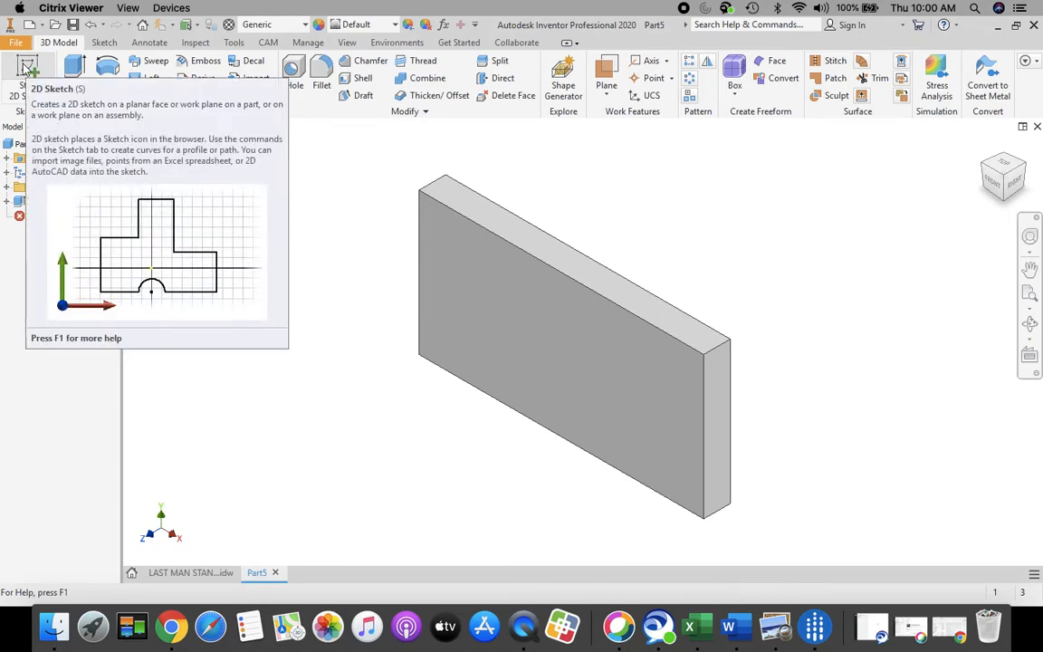
Start a 2D sketch on the large front face of the block and face it from the front.
{"action": "left_click", "coordinate": [28, 72]}
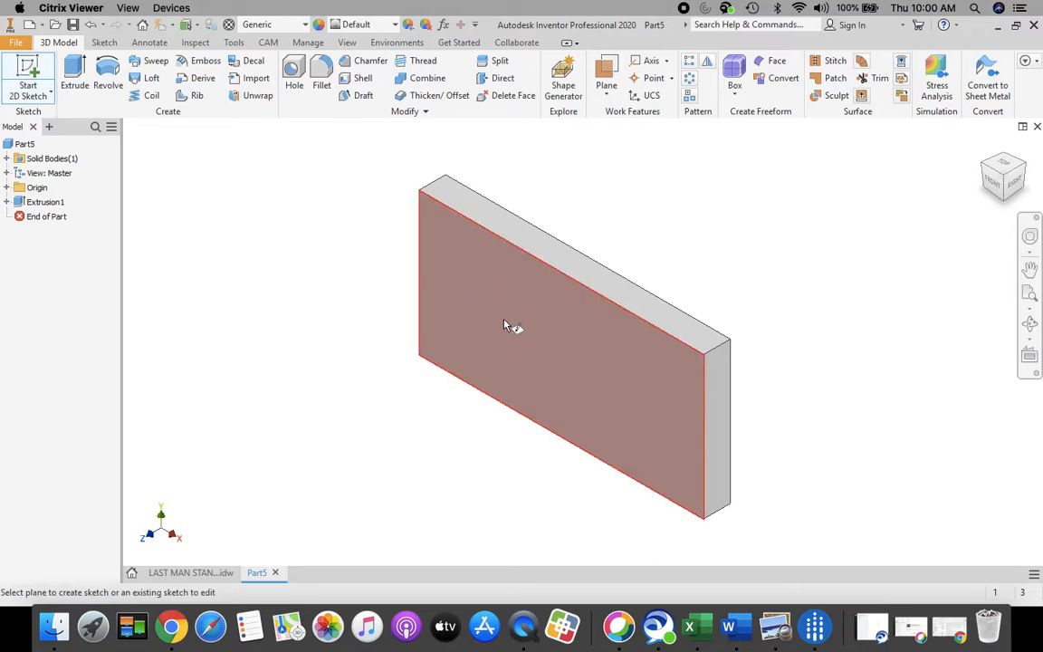
{"action": "left_click", "coordinate": [471, 316]}
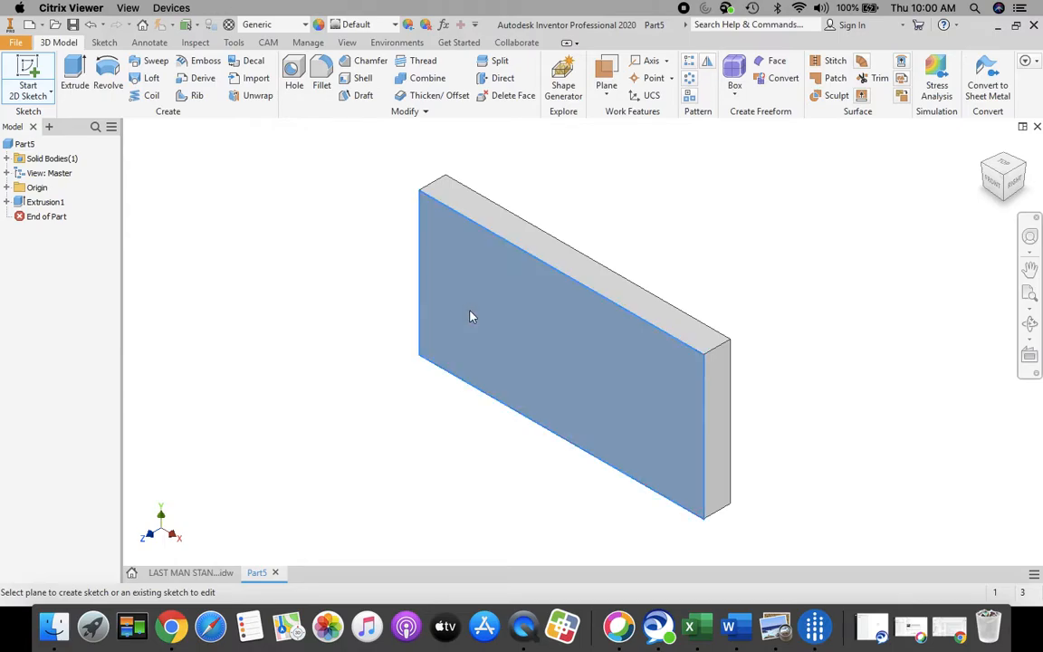
{"action": "left_click", "coordinate": [1003, 177]}
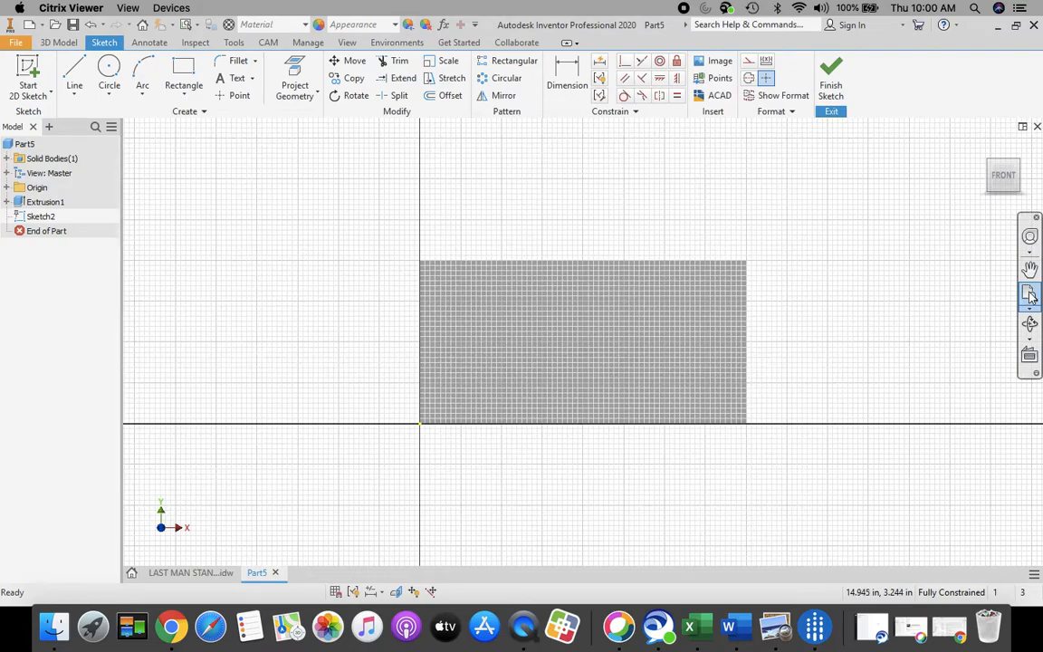
Place five sketch points in a rising diagonal across the block's face, from about (0.71, 0.56) in to about (3.77, 2.15) in.
{"action": "scroll", "coordinate": [812, 416], "scroll_direction": "up", "scroll_amount": 5}
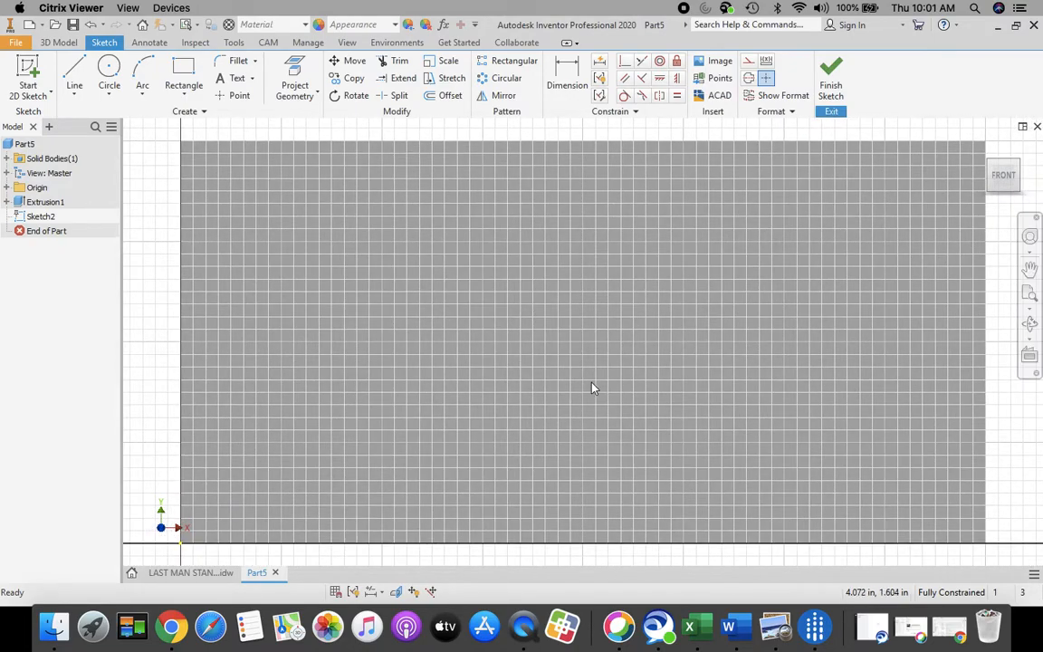
{"action": "scroll", "coordinate": [589, 388], "scroll_direction": "down", "scroll_amount": 3}
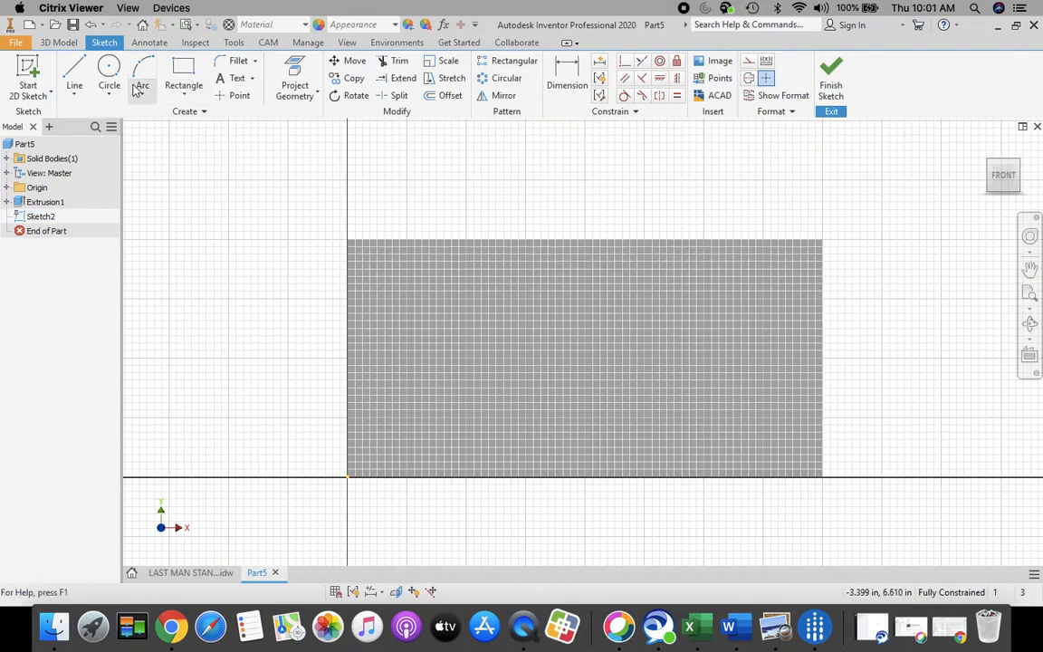
{"action": "left_click", "coordinate": [236, 96]}
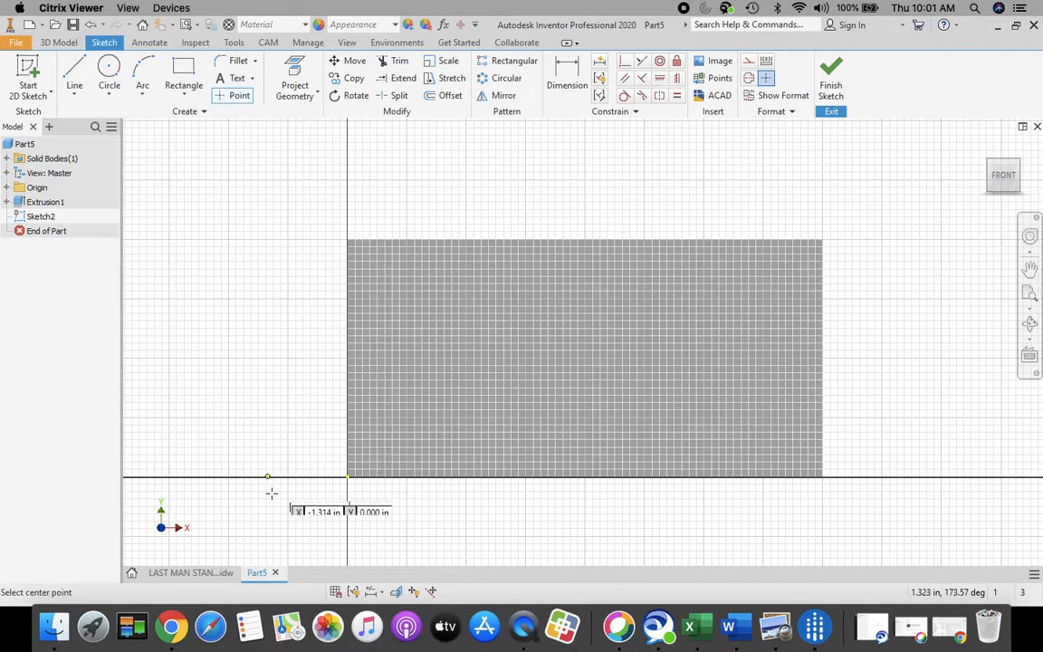
{"action": "left_click", "coordinate": [389, 443]}
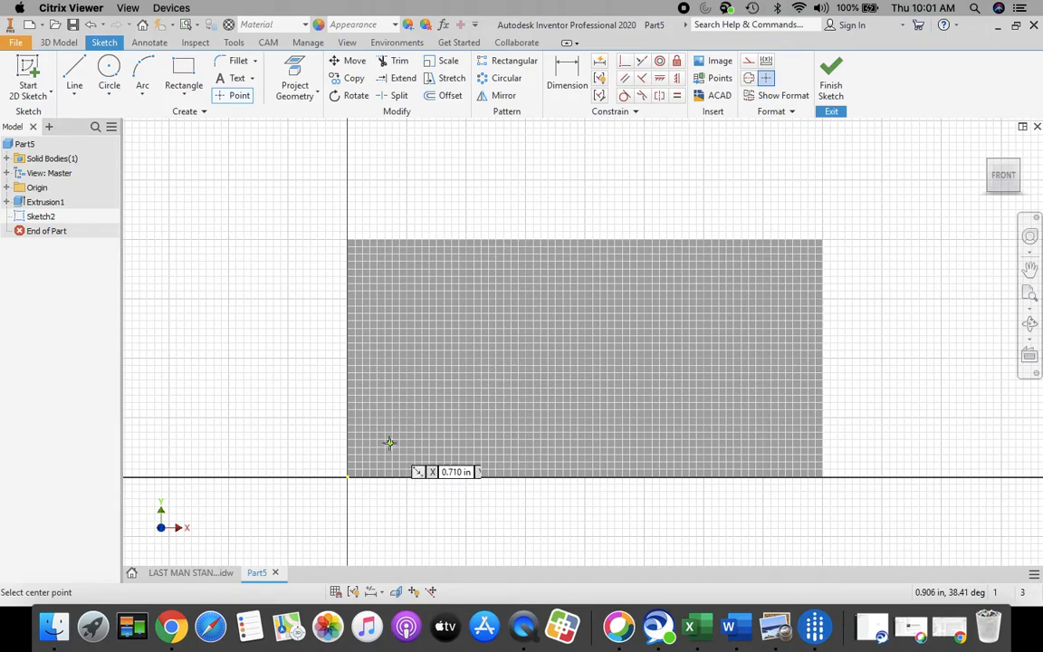
{"action": "left_click", "coordinate": [438, 416]}
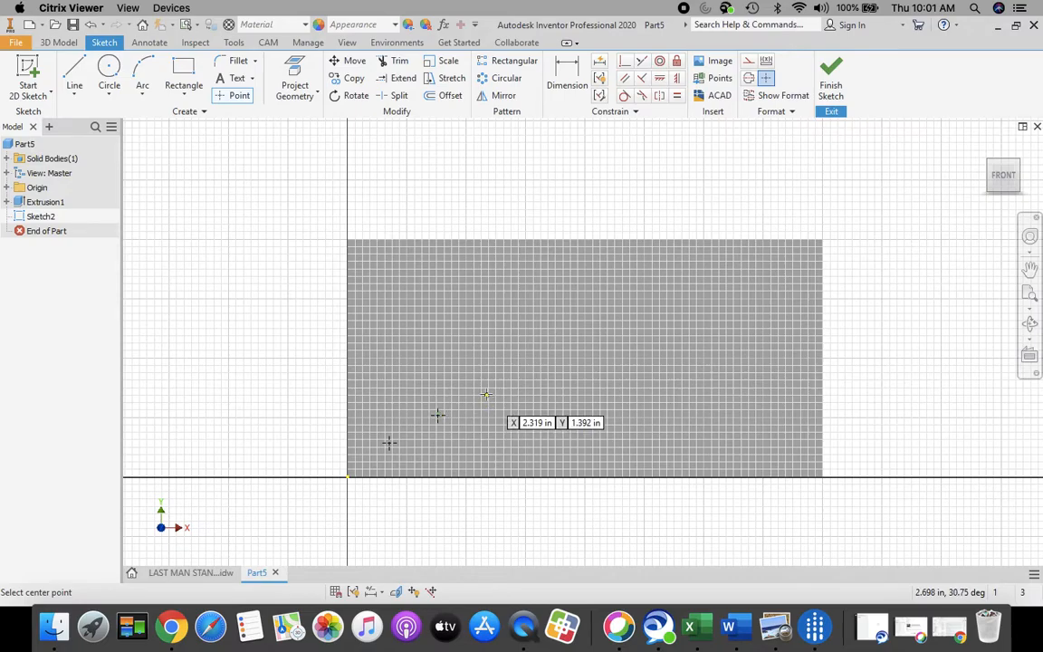
{"action": "left_click", "coordinate": [484, 394]}
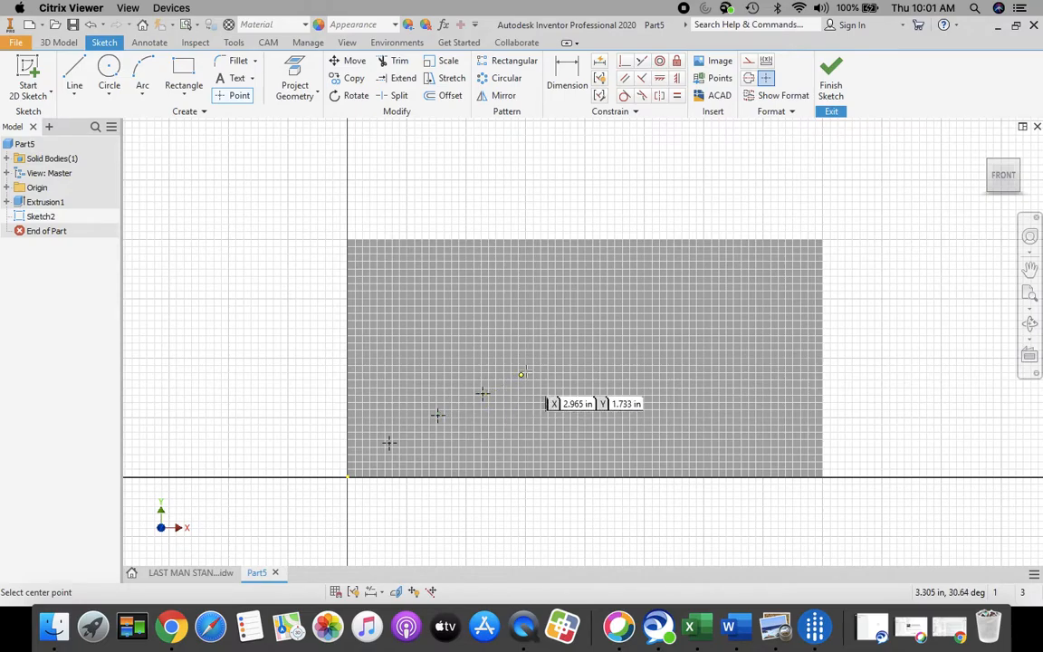
{"action": "left_click", "coordinate": [528, 368]}
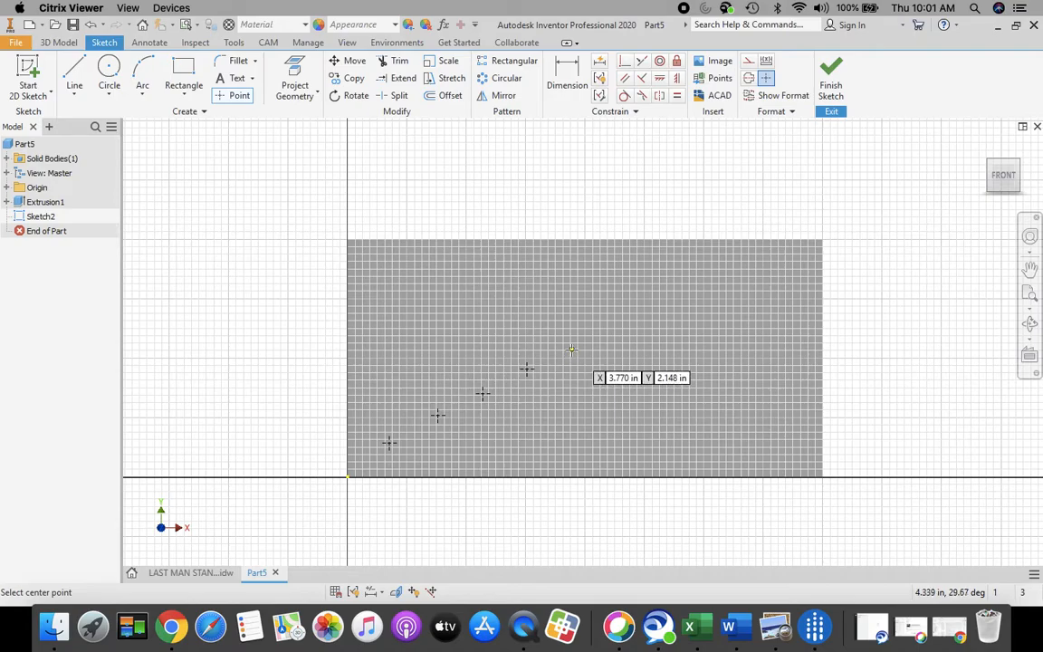
{"action": "left_click", "coordinate": [571, 349]}
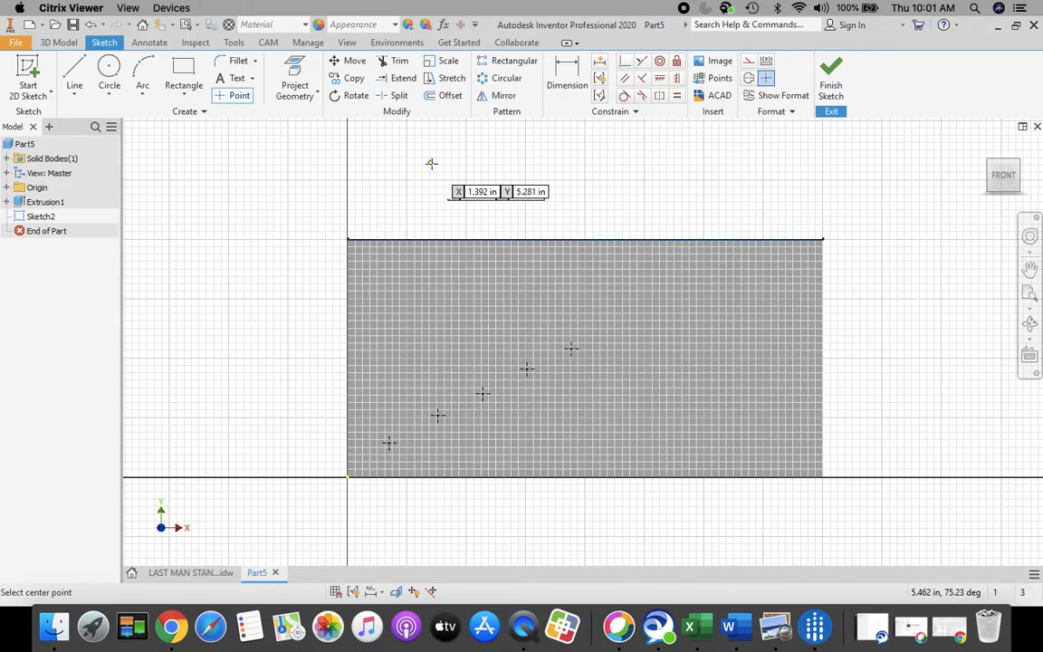
Check the hole positions in the LAST MAN STANDING drawing and dimension the lowest point 0.5 in above the block's bottom edge.
{"action": "left_click", "coordinate": [181, 572]}
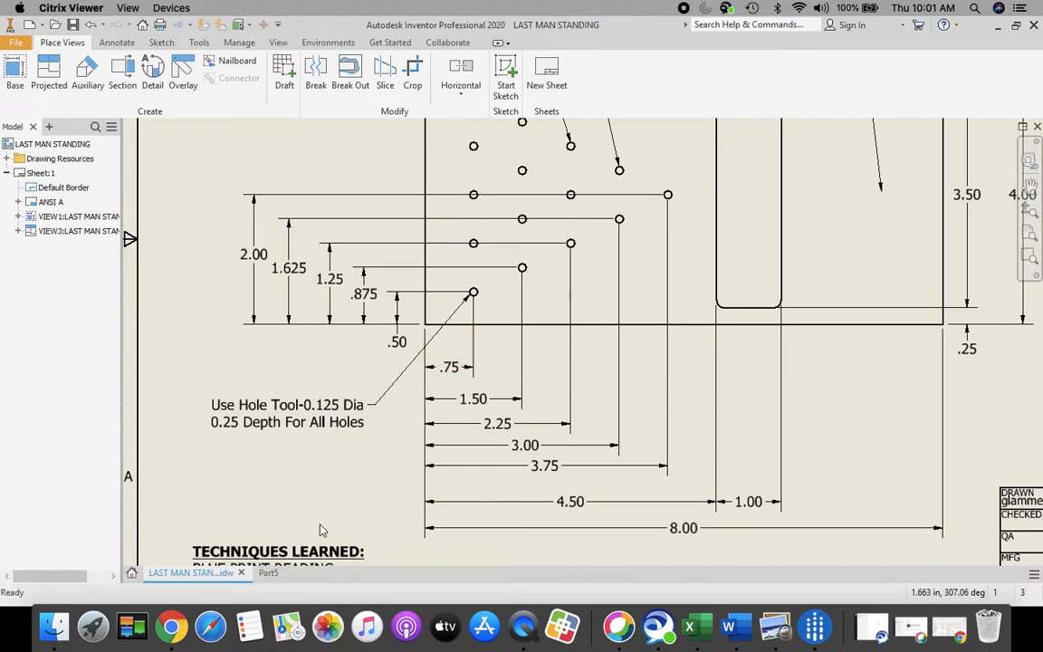
{"action": "left_click", "coordinate": [268, 576]}
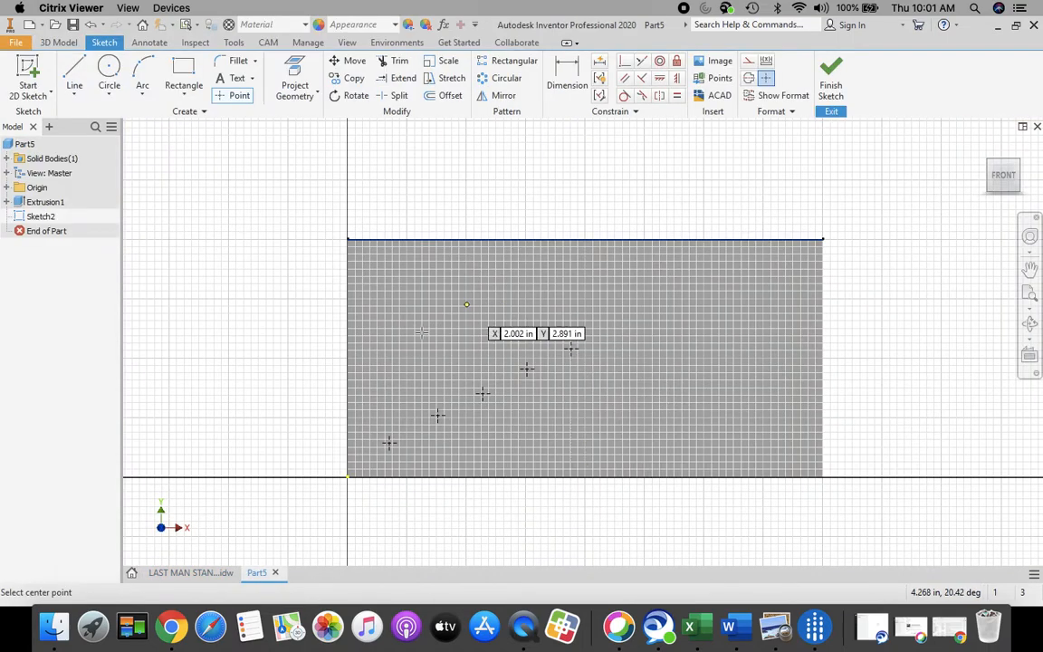
{"action": "left_click", "coordinate": [568, 72]}
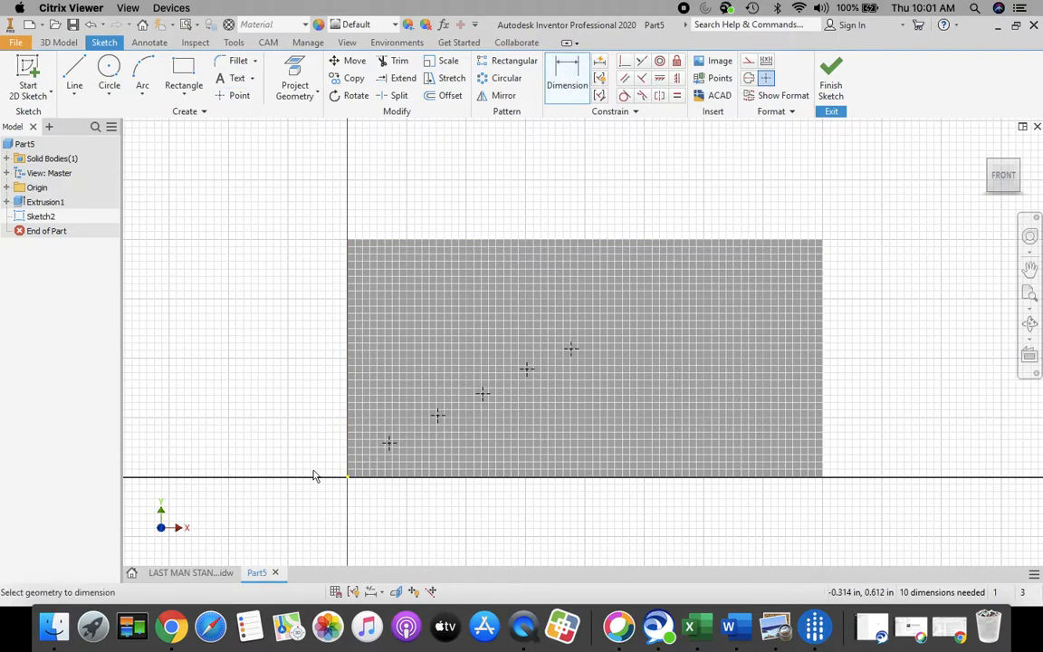
{"action": "left_click", "coordinate": [395, 480]}
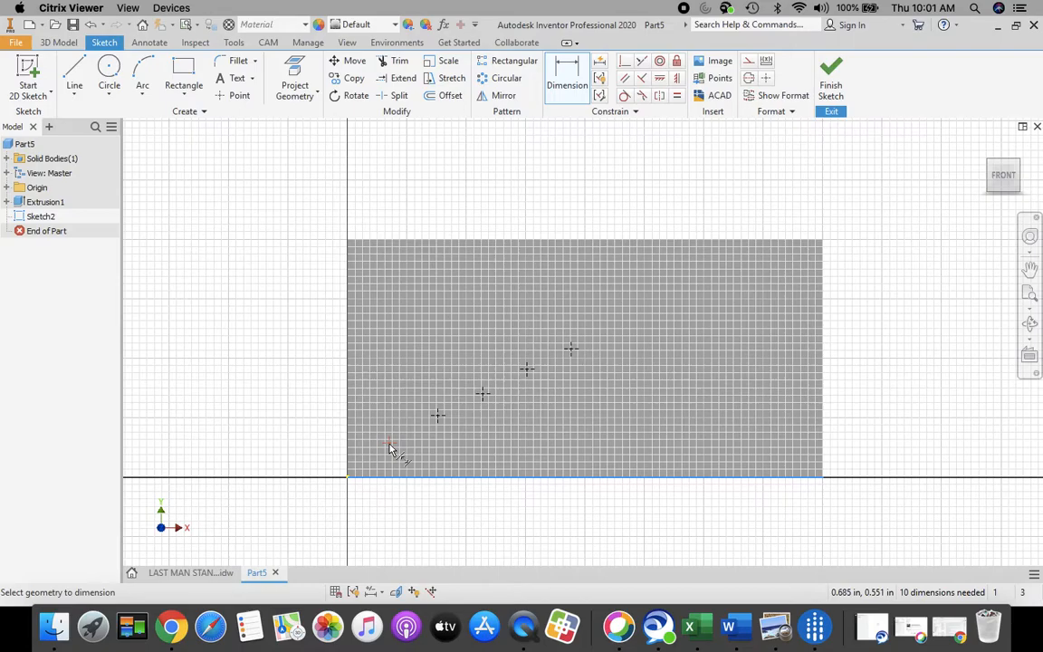
{"action": "left_click", "coordinate": [390, 446]}
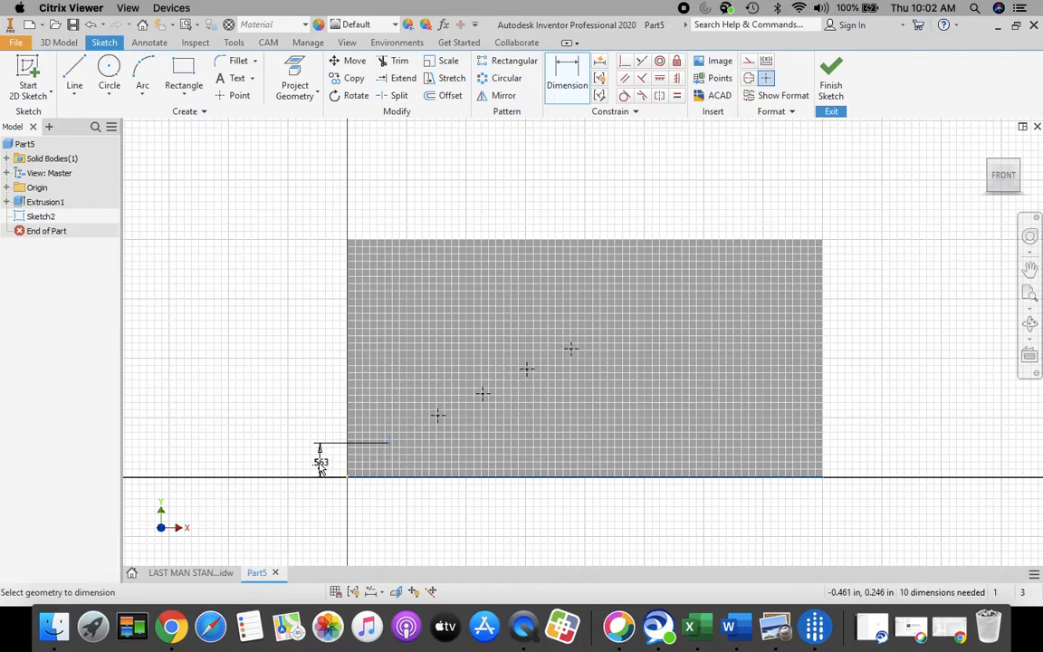
{"action": "left_click", "coordinate": [313, 467]}
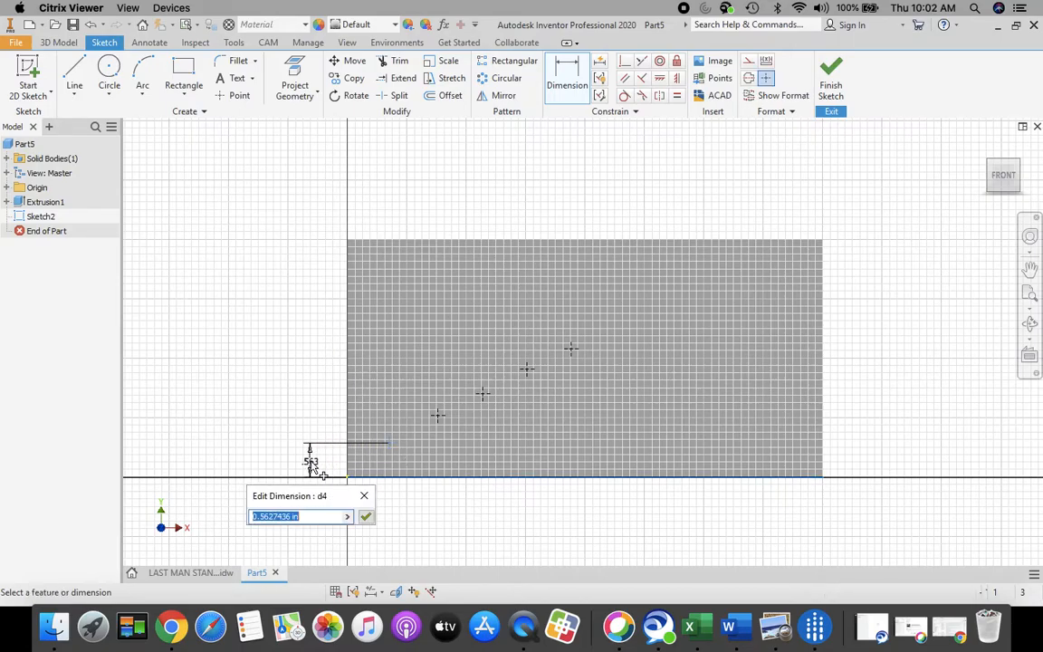
{"action": "type", "text": ".5"}
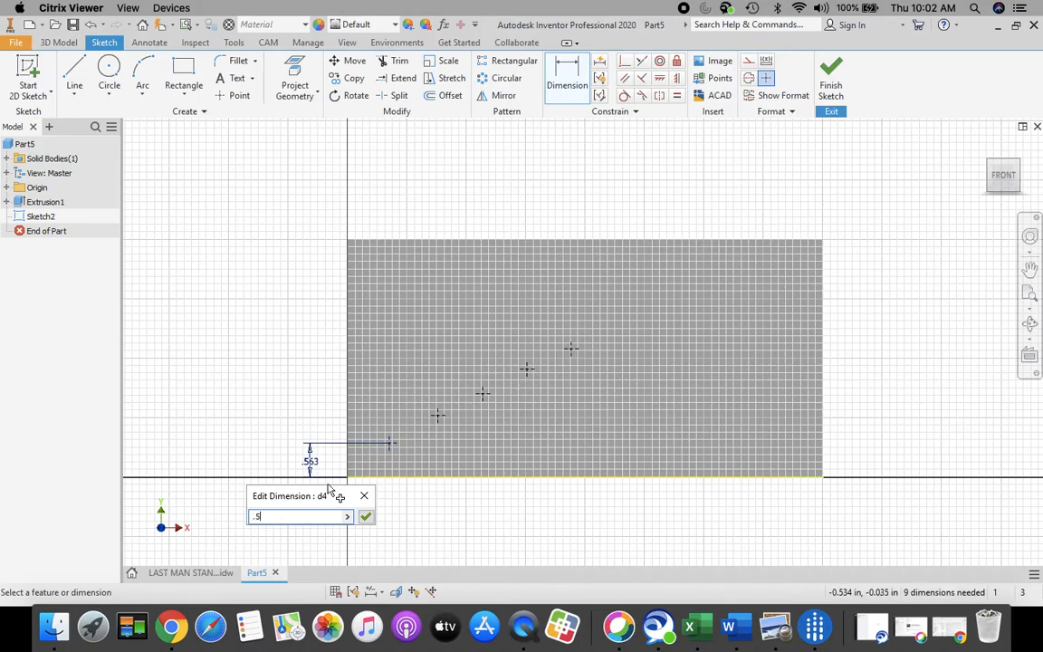
{"action": "left_click", "coordinate": [366, 517]}
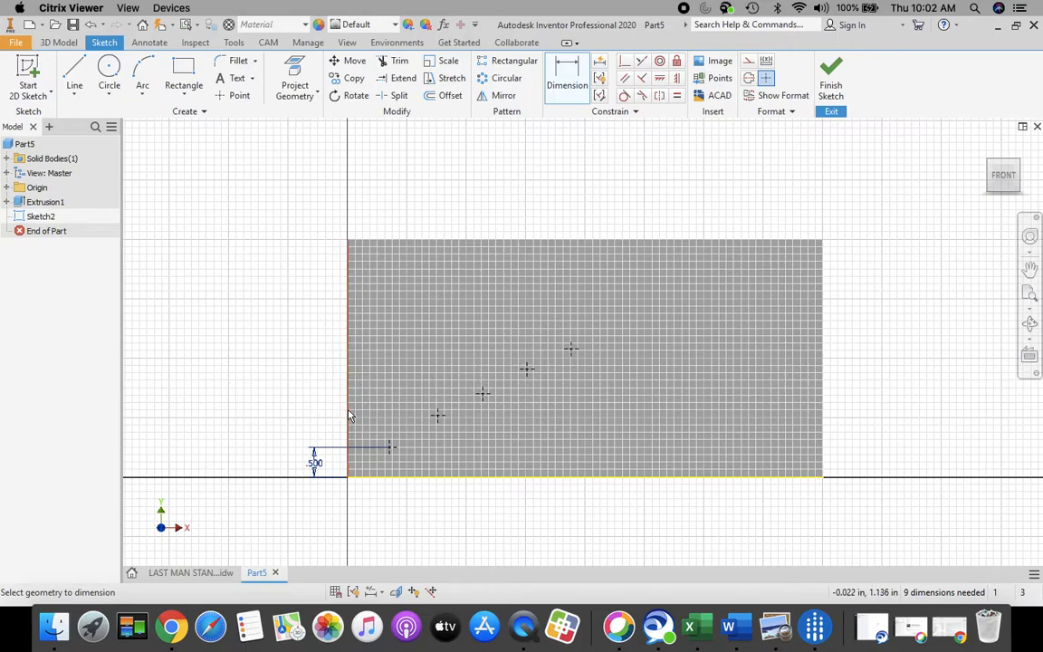
Dimension the lowest point 0.75 in horizontally from the block's left edge.
{"action": "left_click", "coordinate": [350, 438]}
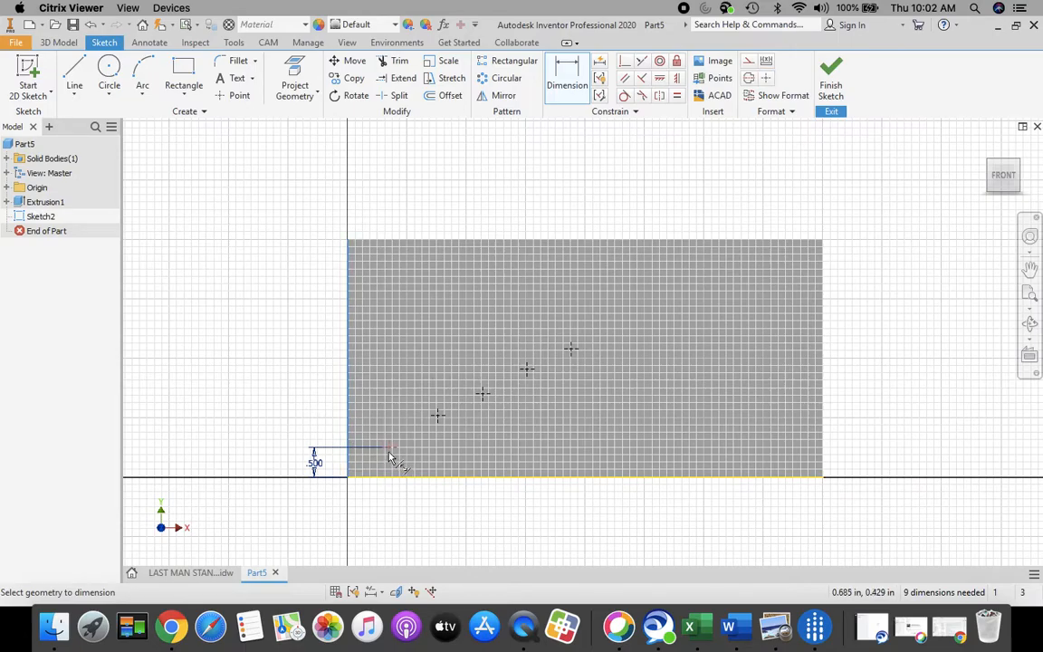
{"action": "left_click", "coordinate": [387, 460]}
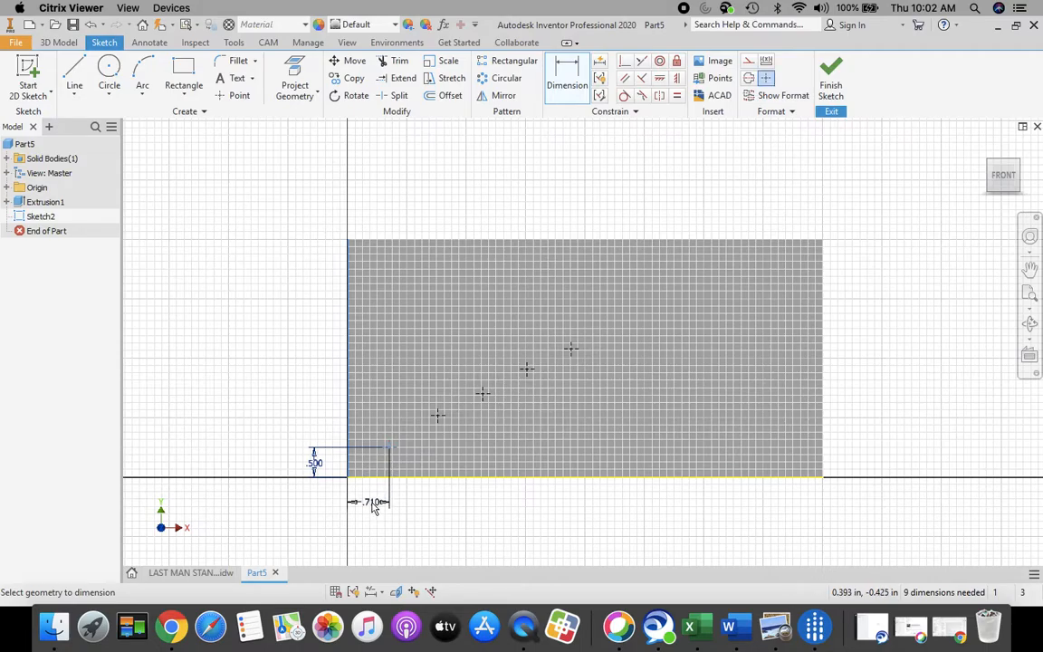
{"action": "left_click", "coordinate": [374, 508]}
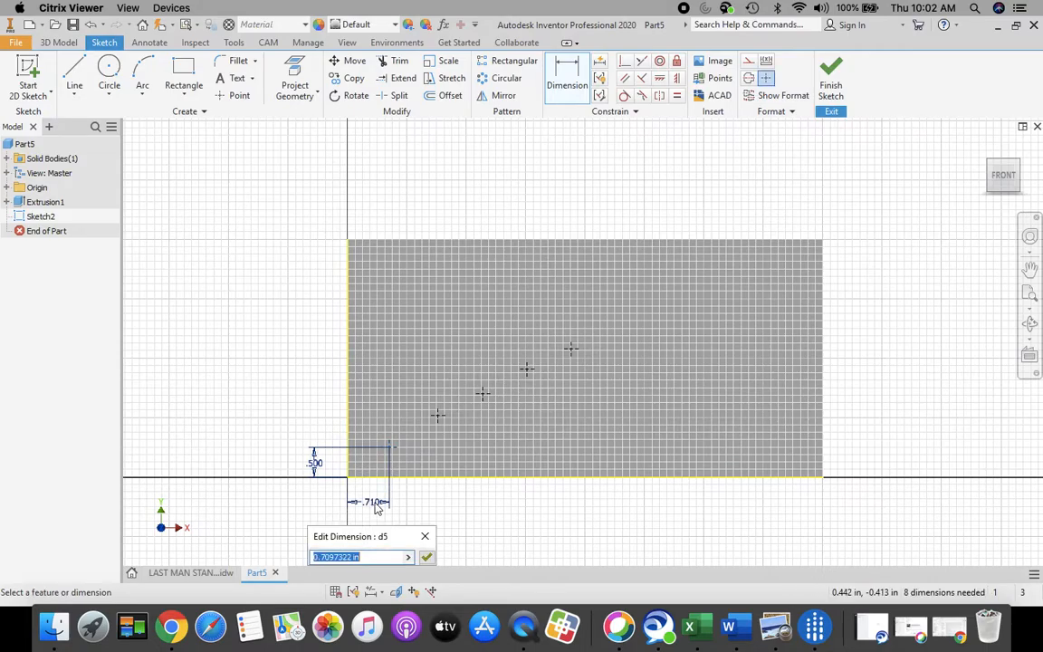
{"action": "type", "text": ".75"}
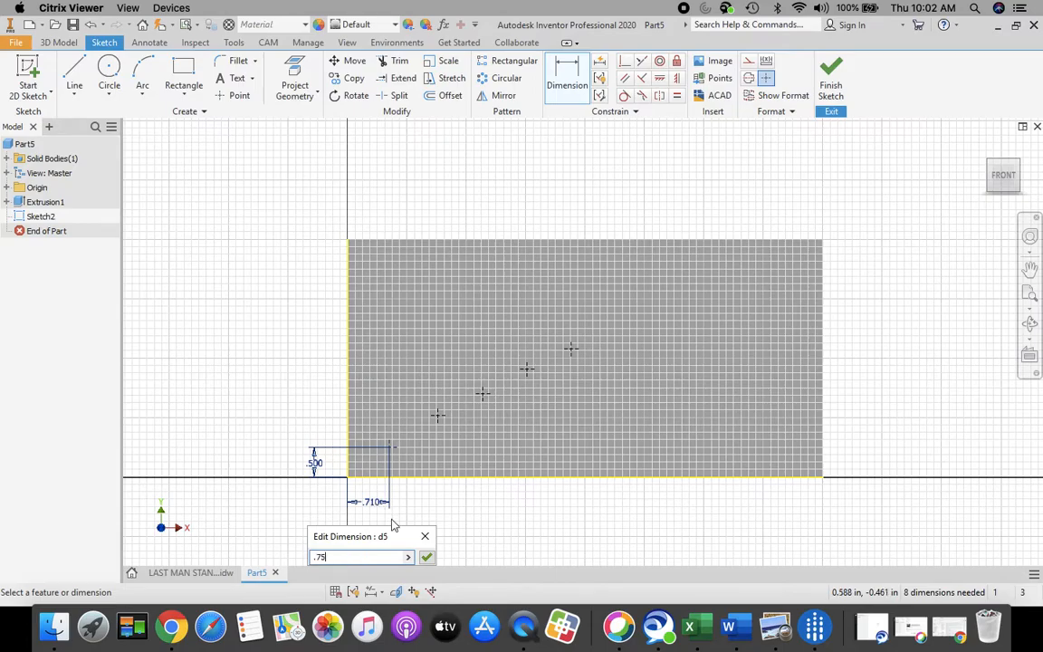
{"action": "left_click", "coordinate": [427, 558]}
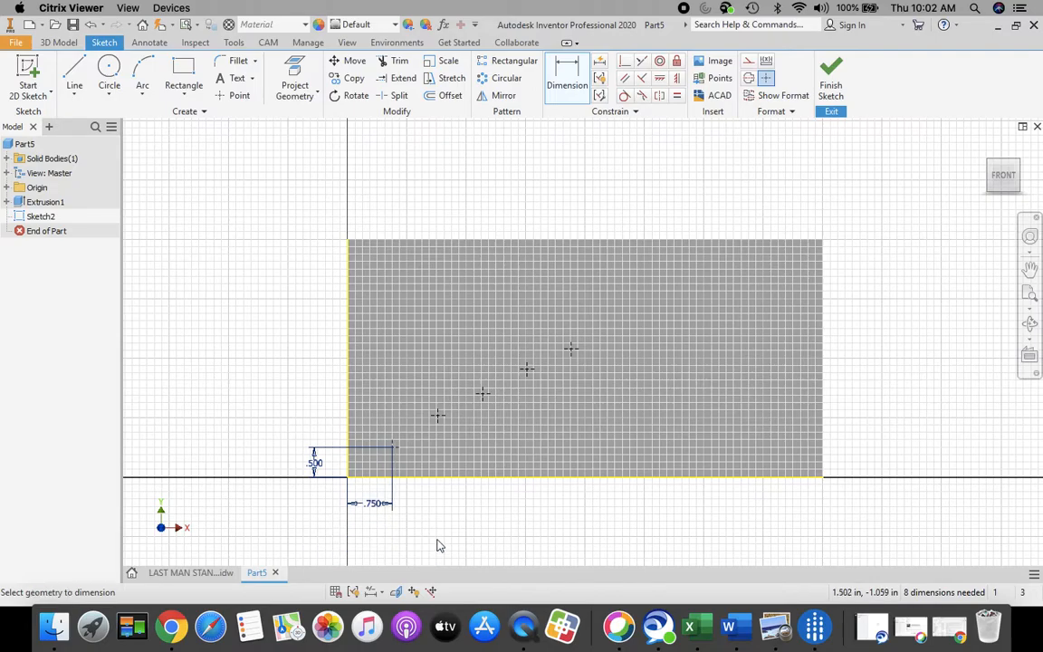
Check the second hole's position in the LAST MAN STANDING drawing and dimension the second point .875 in above the block's bottom edge.
{"action": "left_click", "coordinate": [206, 574]}
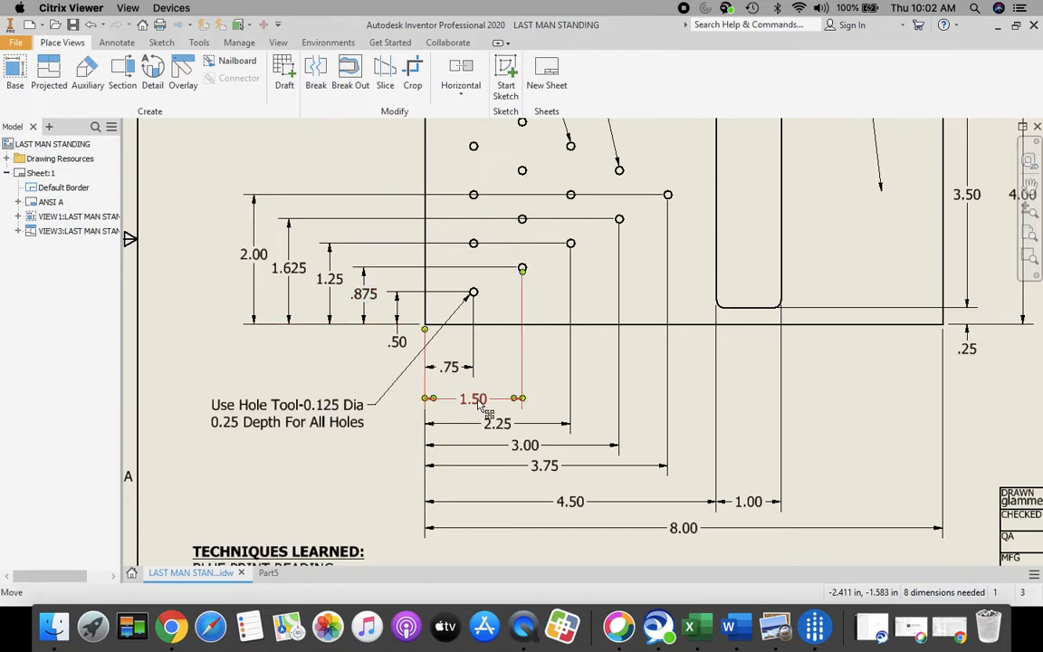
{"action": "left_click", "coordinate": [268, 572]}
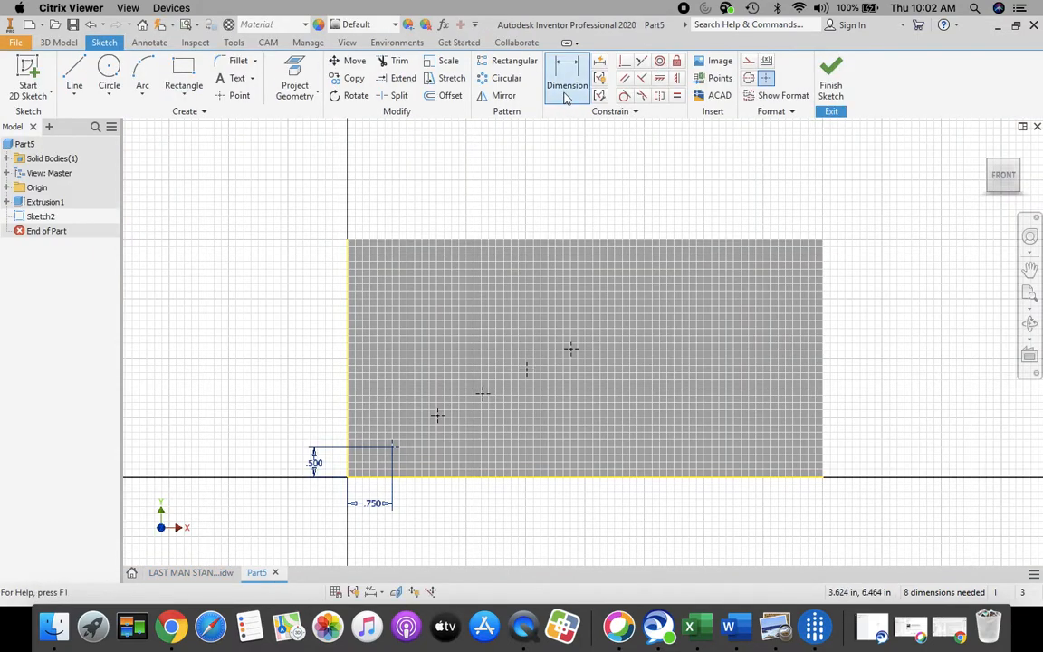
{"action": "left_click", "coordinate": [444, 482]}
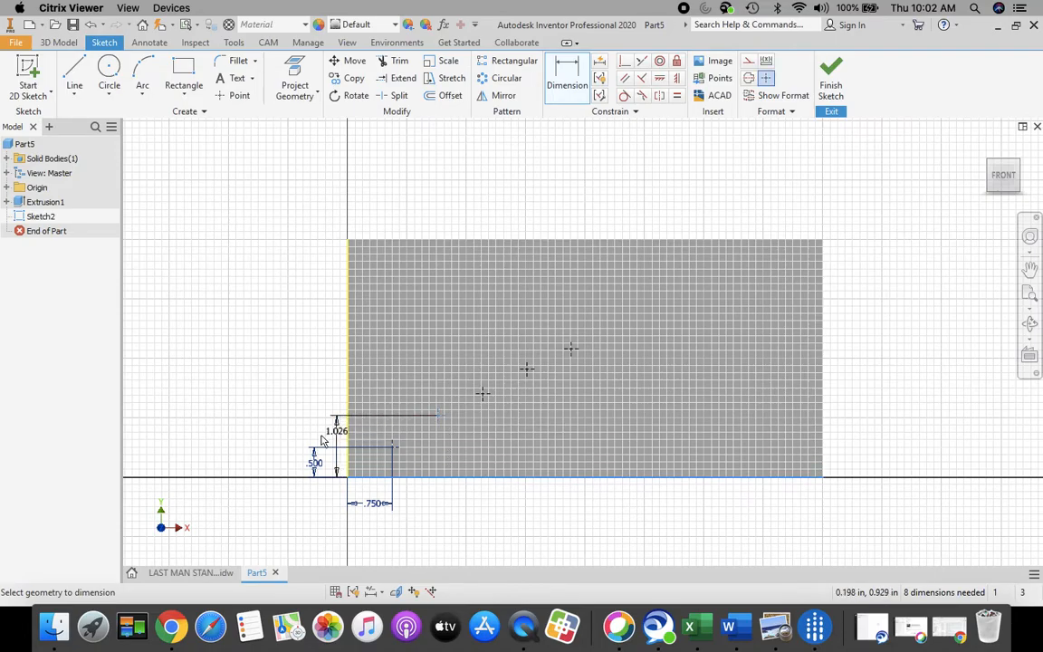
{"action": "left_click", "coordinate": [282, 452]}
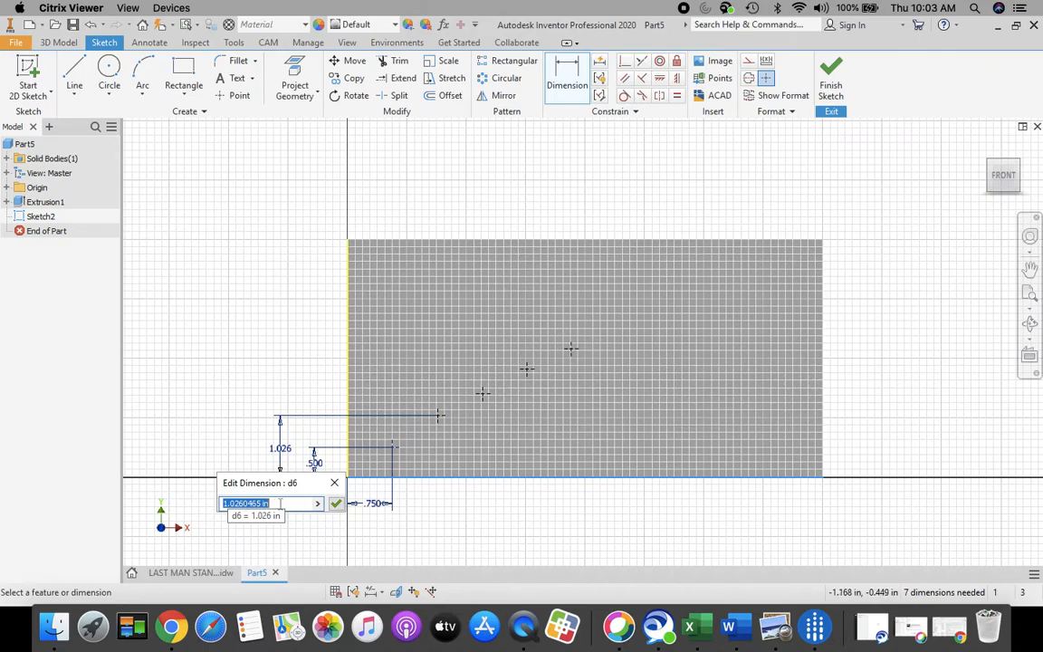
{"action": "type", "text": ".875"}
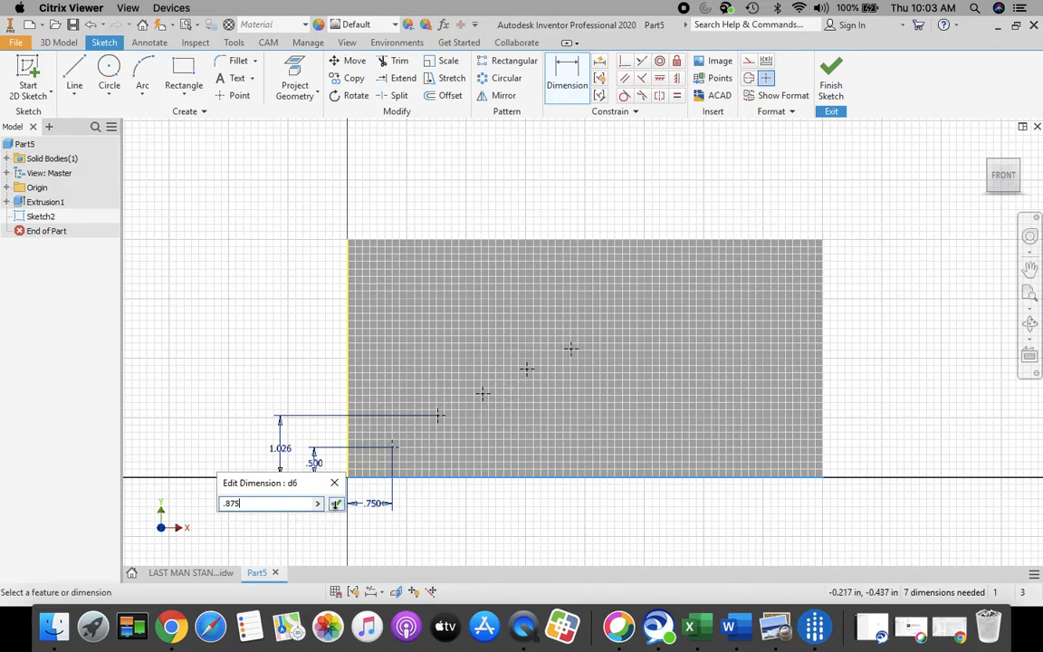
{"action": "left_click", "coordinate": [336, 504]}
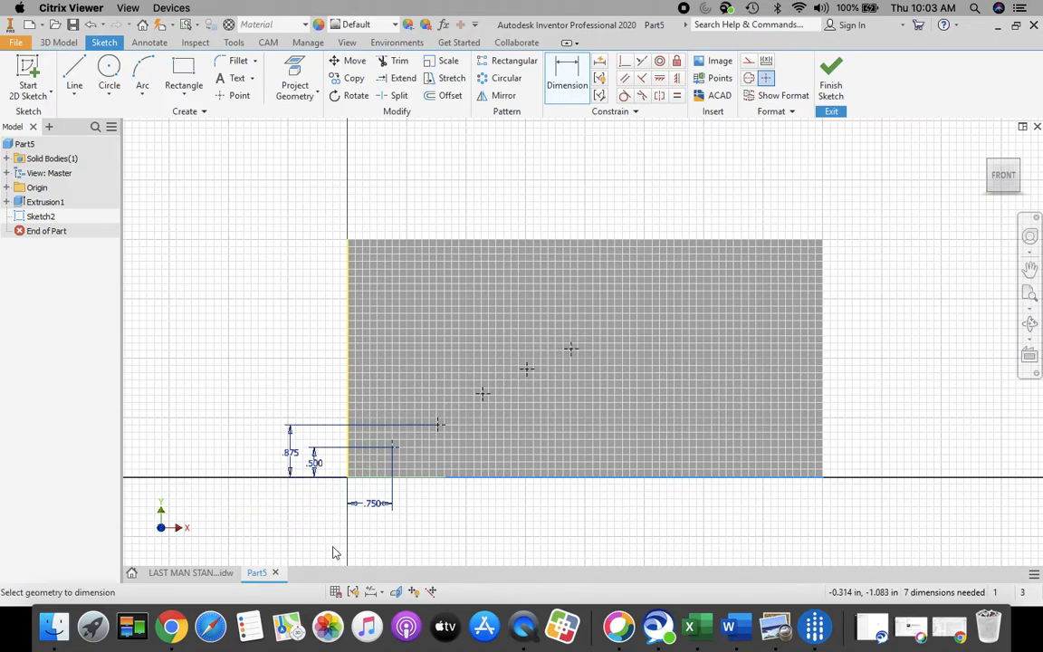
Dimension the second point 1.5 in horizontally from the block's left edge.
{"action": "left_click", "coordinate": [350, 407]}
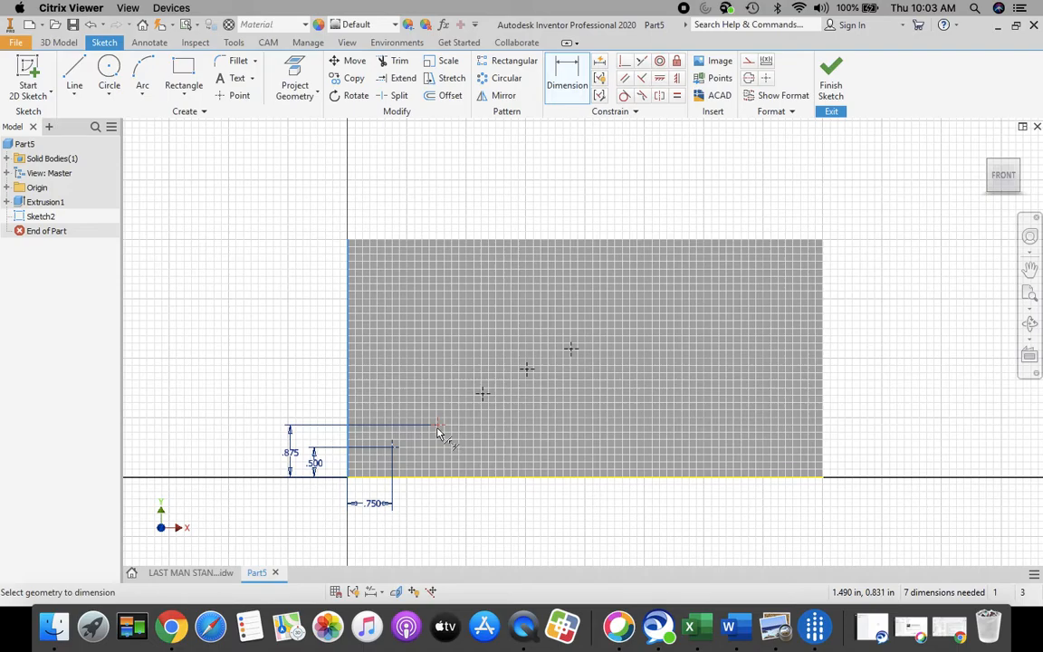
{"action": "left_click", "coordinate": [438, 431]}
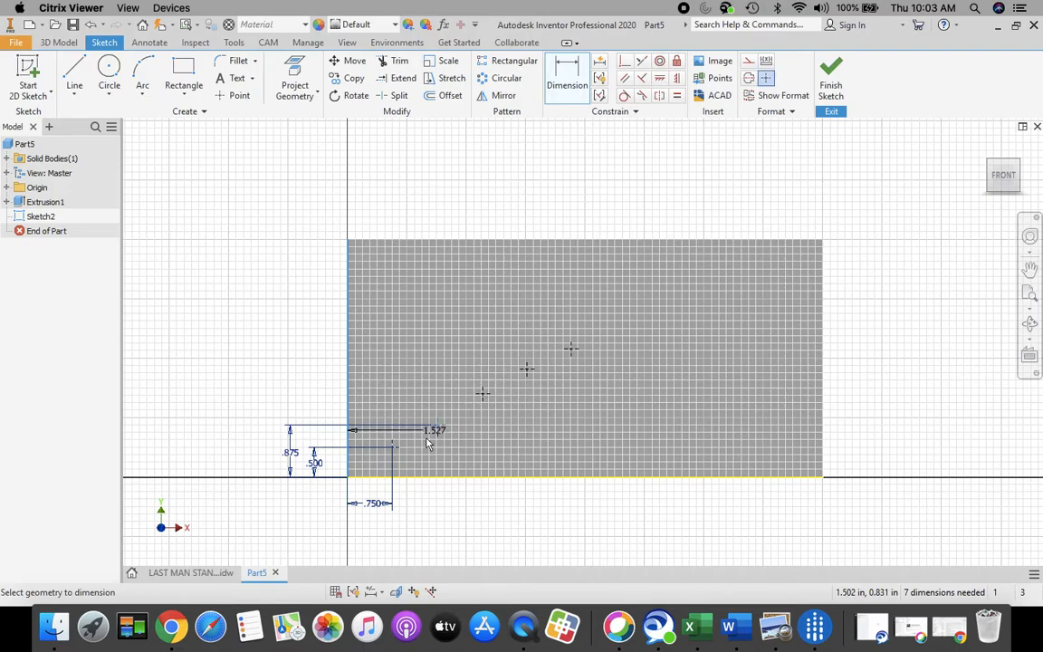
{"action": "left_click", "coordinate": [395, 528]}
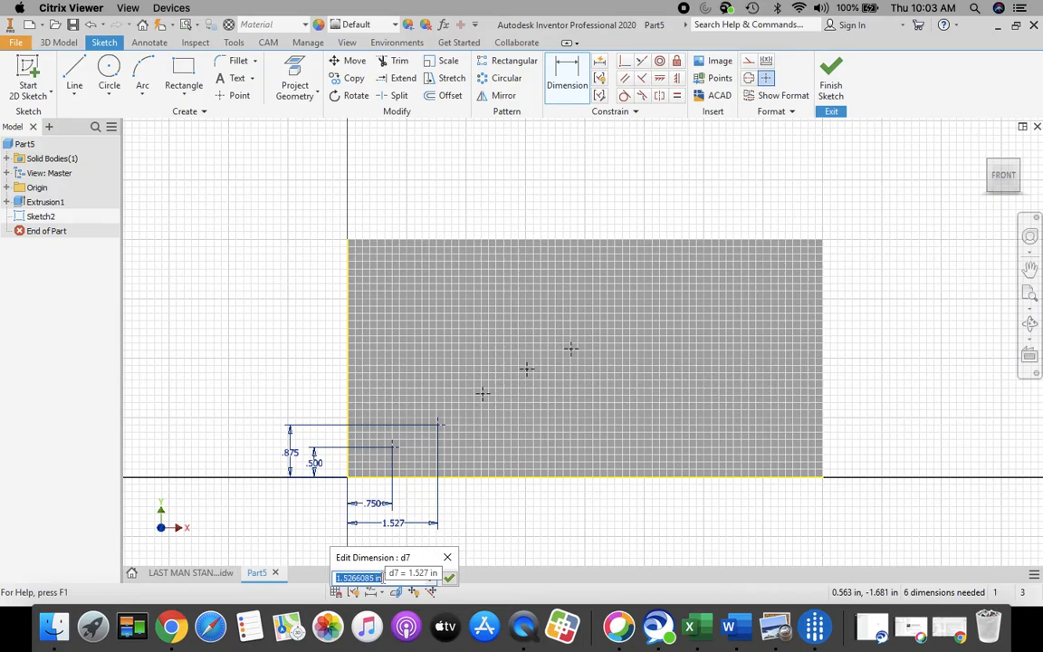
{"action": "type", "text": "1.5"}
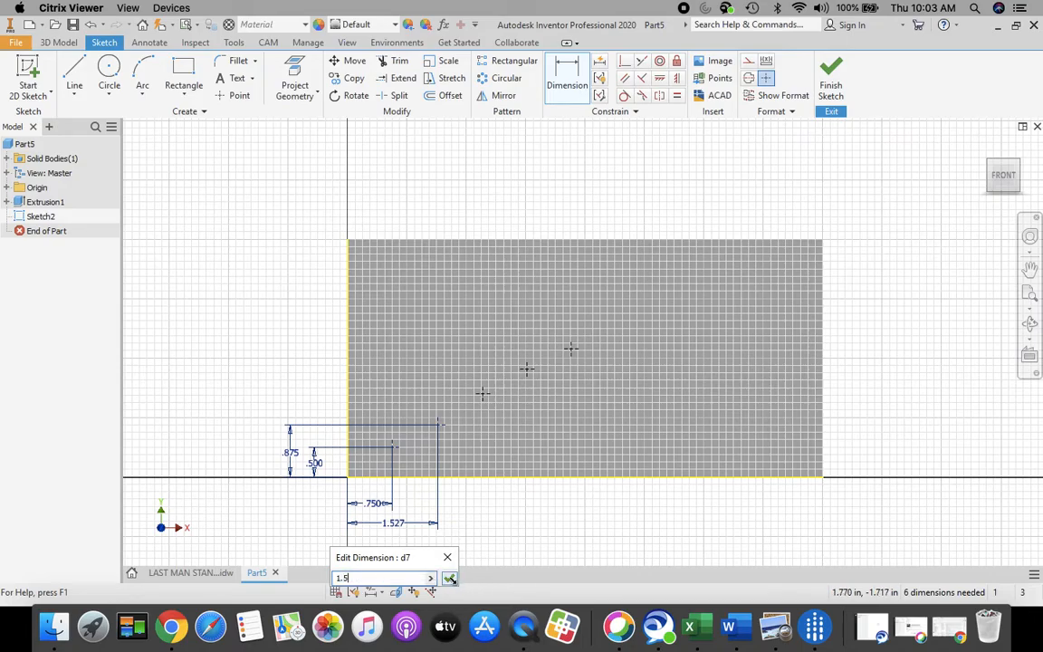
{"action": "left_click", "coordinate": [449, 577]}
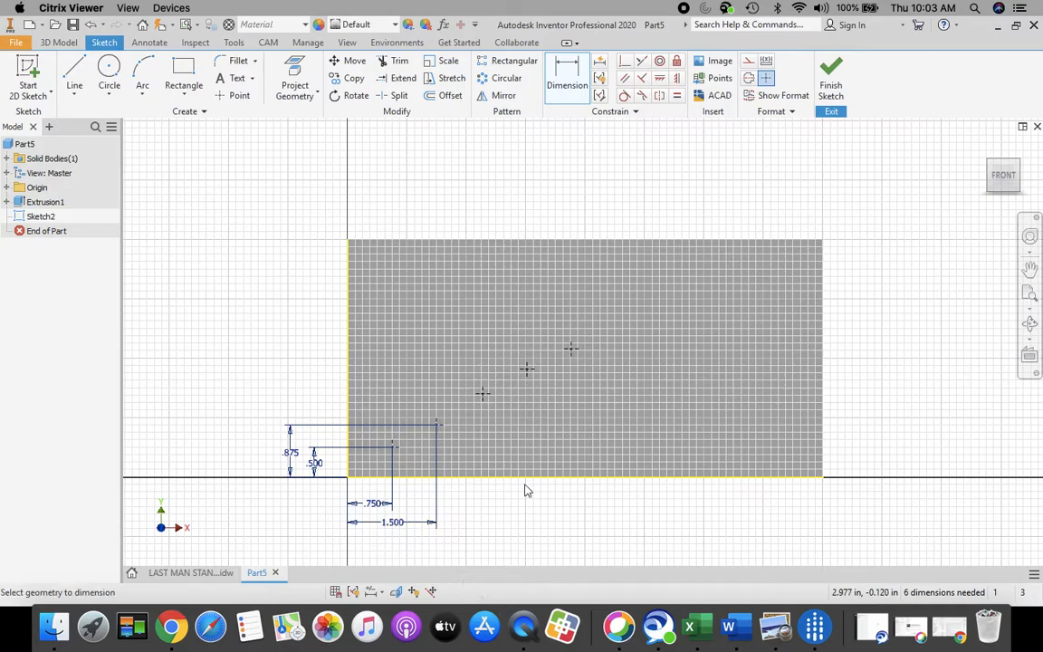
Check the third hole's position in the LAST MAN STANDING drawing and dimension the third point 1.25 in above the block's bottom edge.
{"action": "middle_click_drag", "start_coordinate": [522, 481], "coordinate": [519, 432]}
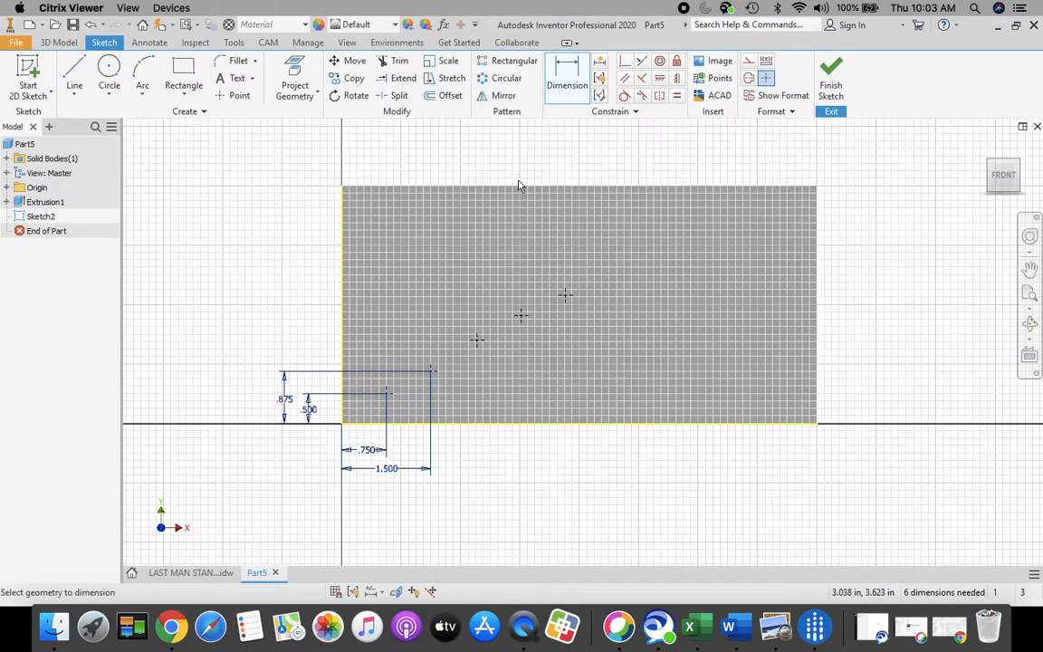
{"action": "left_click", "coordinate": [188, 572]}
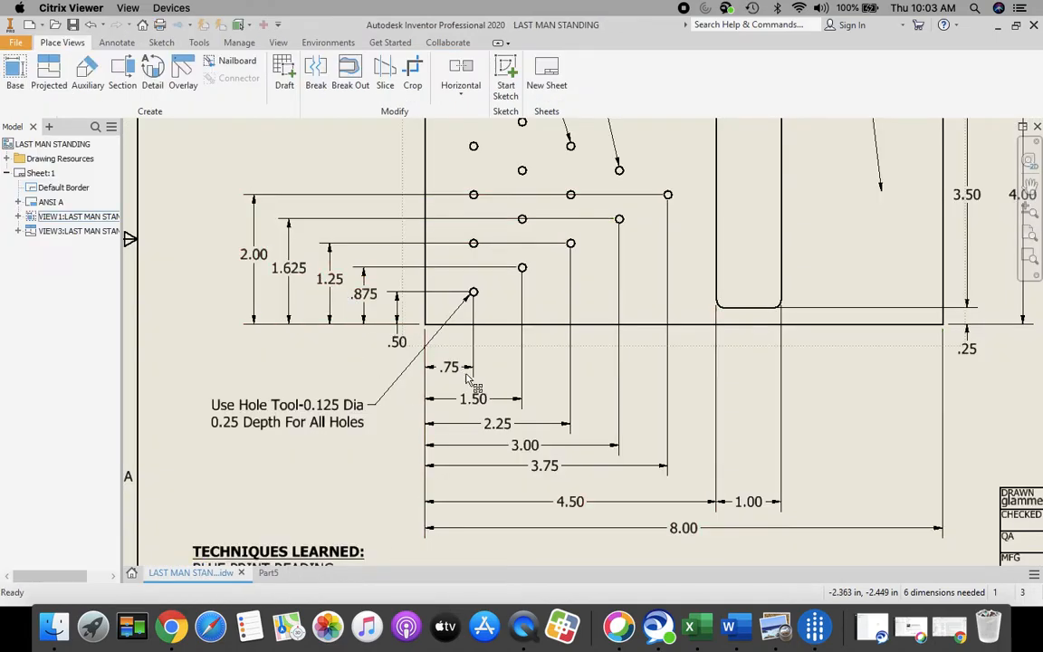
{"action": "left_click", "coordinate": [491, 424]}
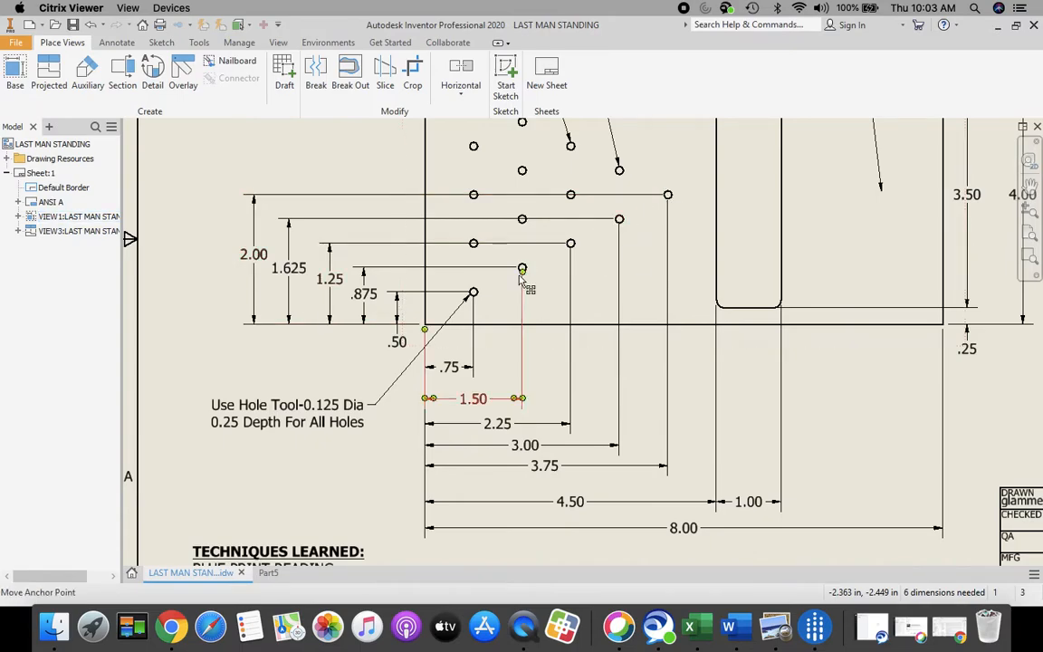
{"action": "left_click", "coordinate": [269, 574]}
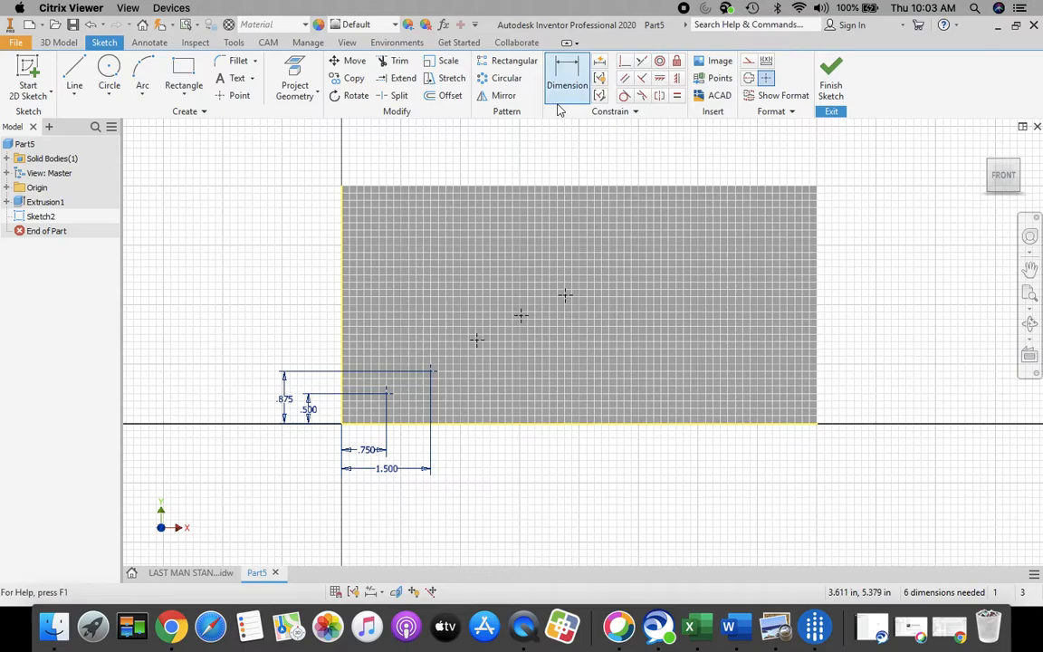
{"action": "left_click", "coordinate": [474, 424]}
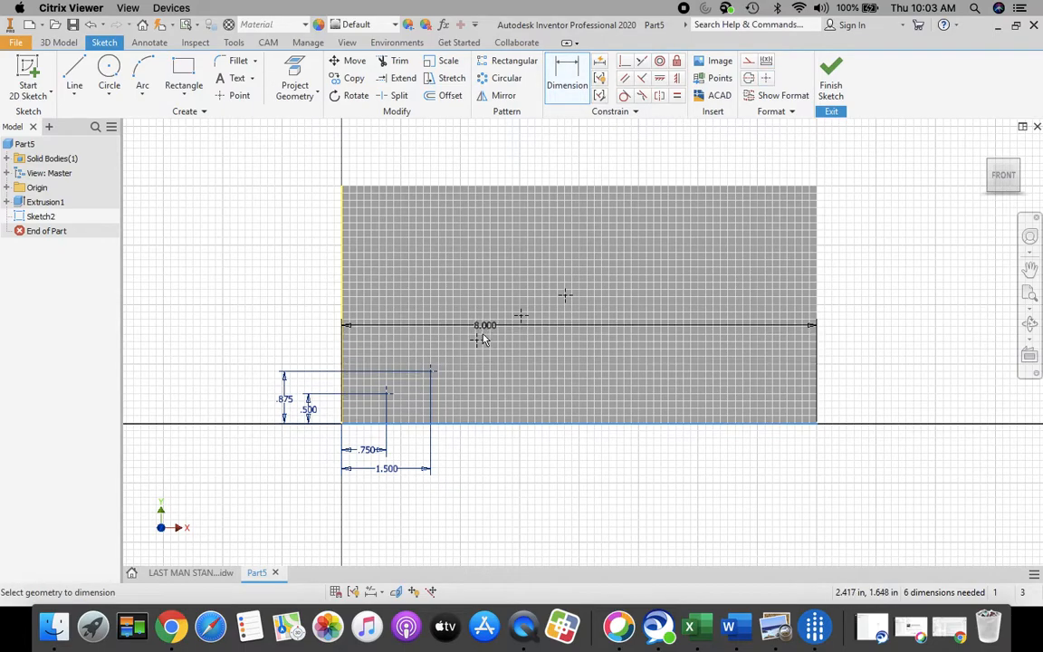
{"action": "left_click", "coordinate": [477, 343]}
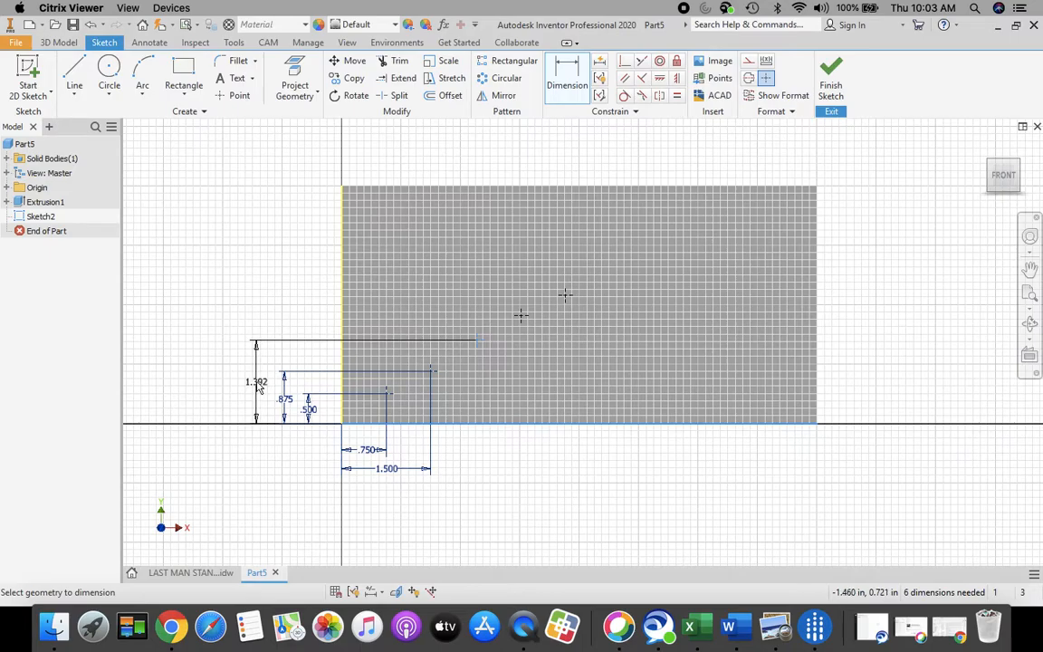
{"action": "left_click", "coordinate": [258, 384]}
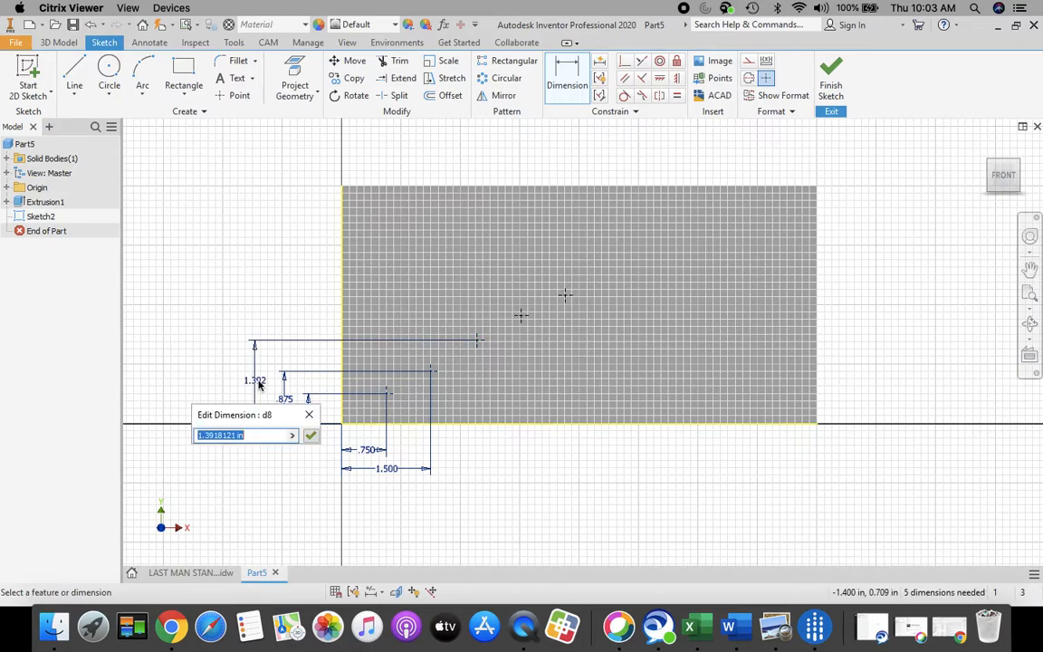
{"action": "type", "text": "1.25"}
{"action": "left_click", "coordinate": [311, 436]}
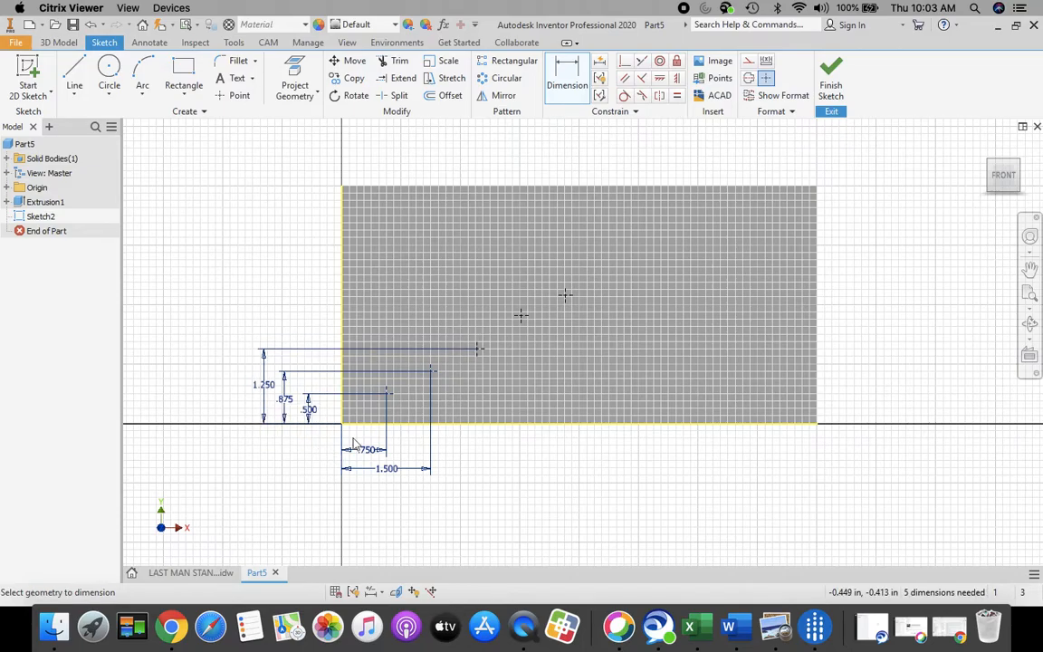
Dimension the third point 2.25 in horizontally from the block's left edge.
{"action": "left_click", "coordinate": [343, 310]}
{"action": "left_click", "coordinate": [480, 352]}
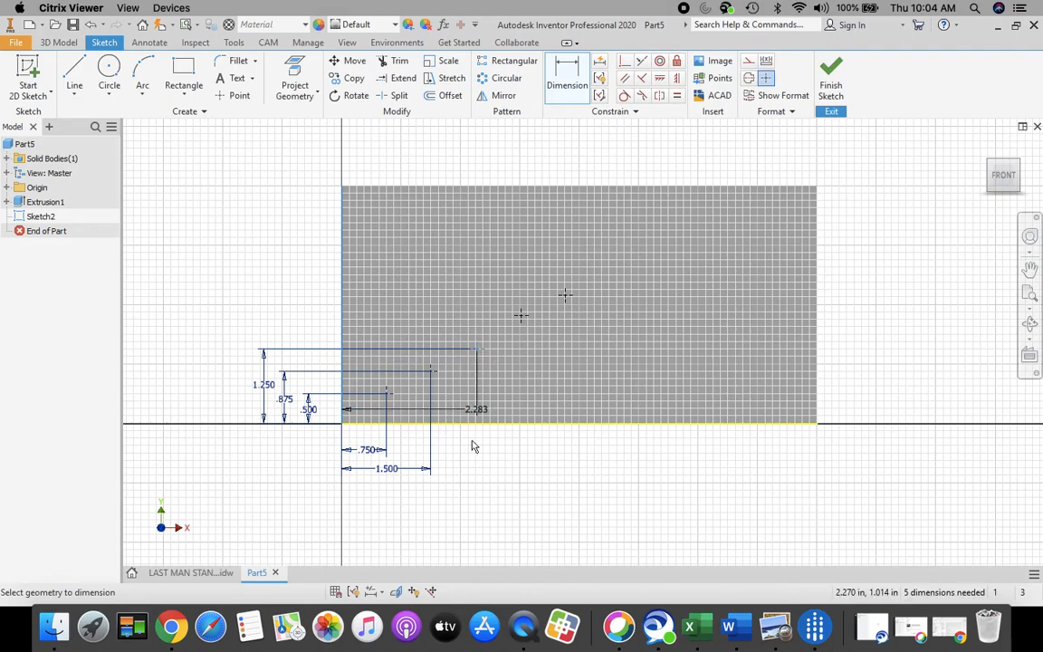
{"action": "left_click", "coordinate": [423, 496]}
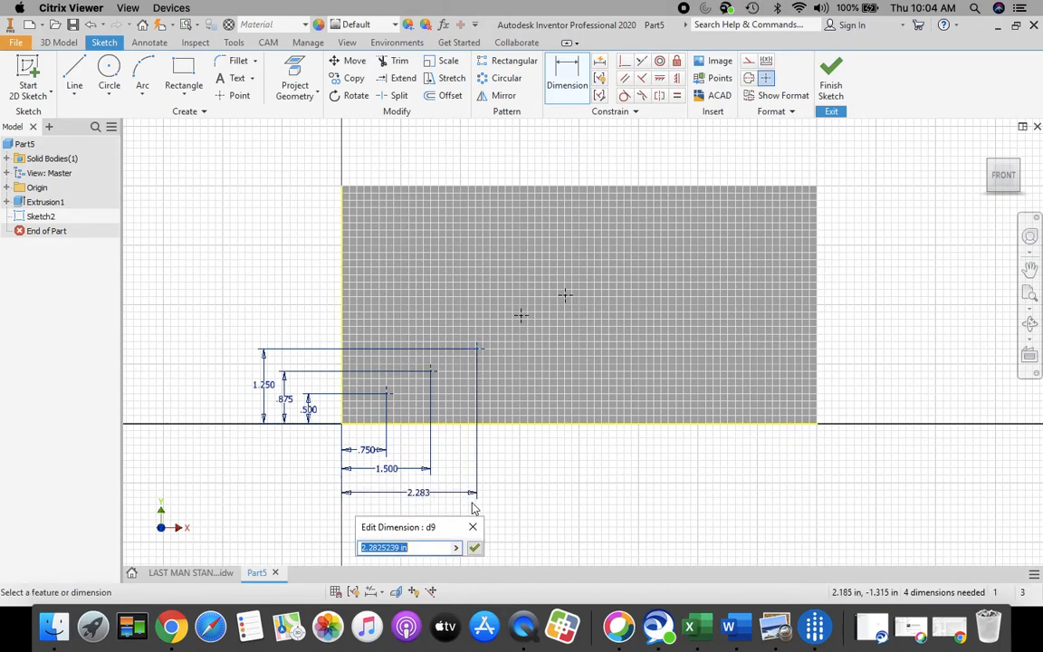
{"action": "type", "text": "2.25"}
{"action": "key", "text": "Return"}
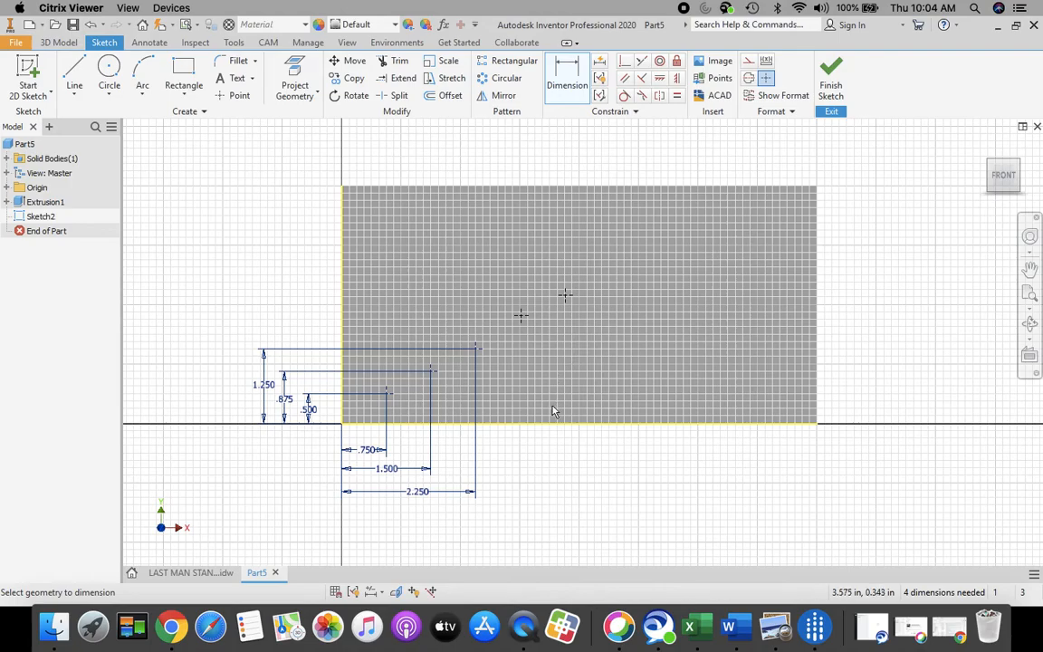
Dimension the fourth point 1.625 in above the block's bottom edge.
{"action": "left_click", "coordinate": [533, 429]}
{"action": "left_click", "coordinate": [522, 319]}
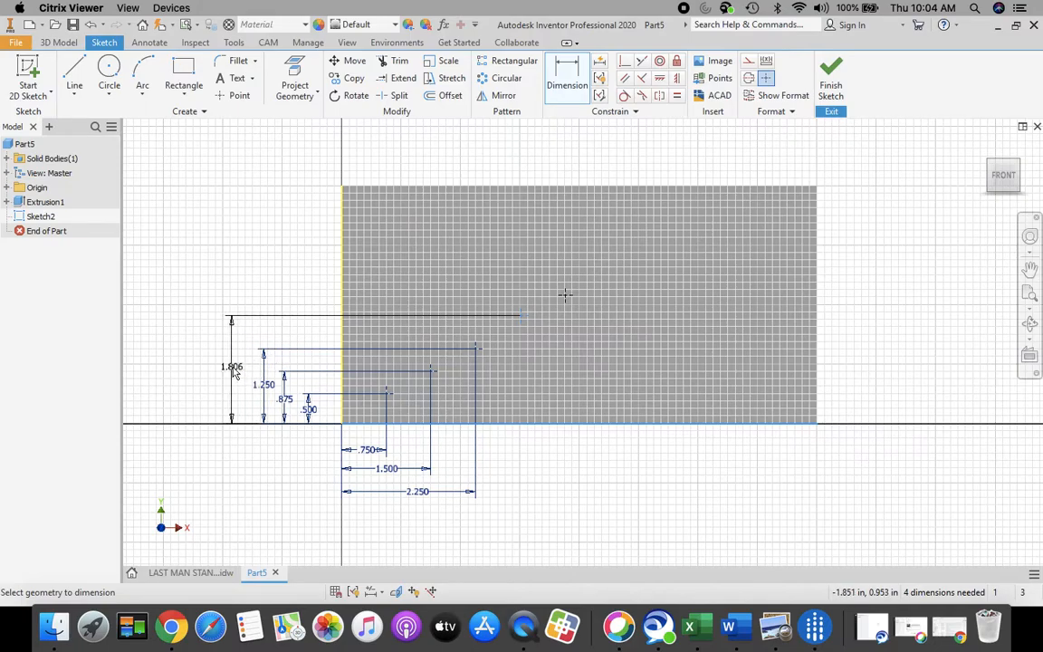
{"action": "left_click", "coordinate": [233, 377]}
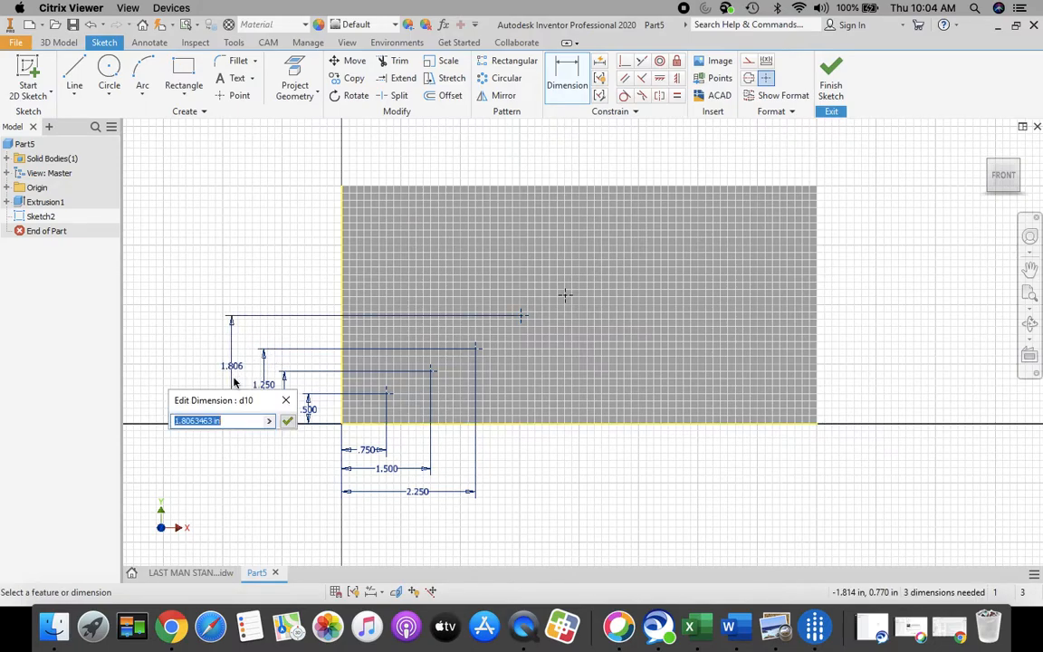
{"action": "type", "text": "1.625"}
{"action": "left_click", "coordinate": [286, 422]}
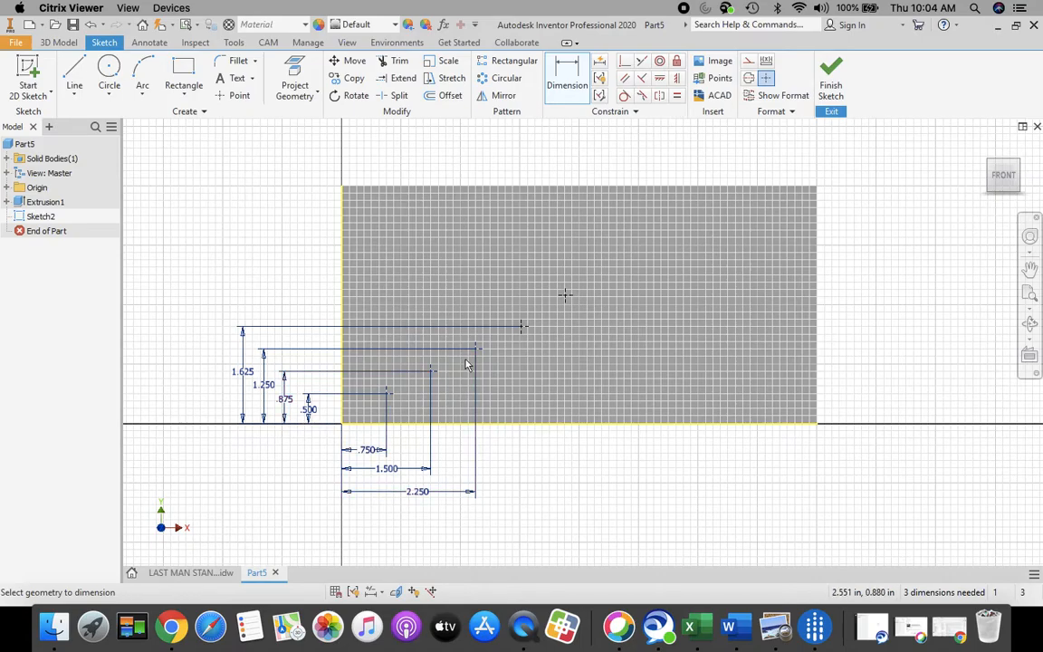
Dimension the fourth point 3 in horizontally from the block's left edge.
{"action": "left_click", "coordinate": [344, 310]}
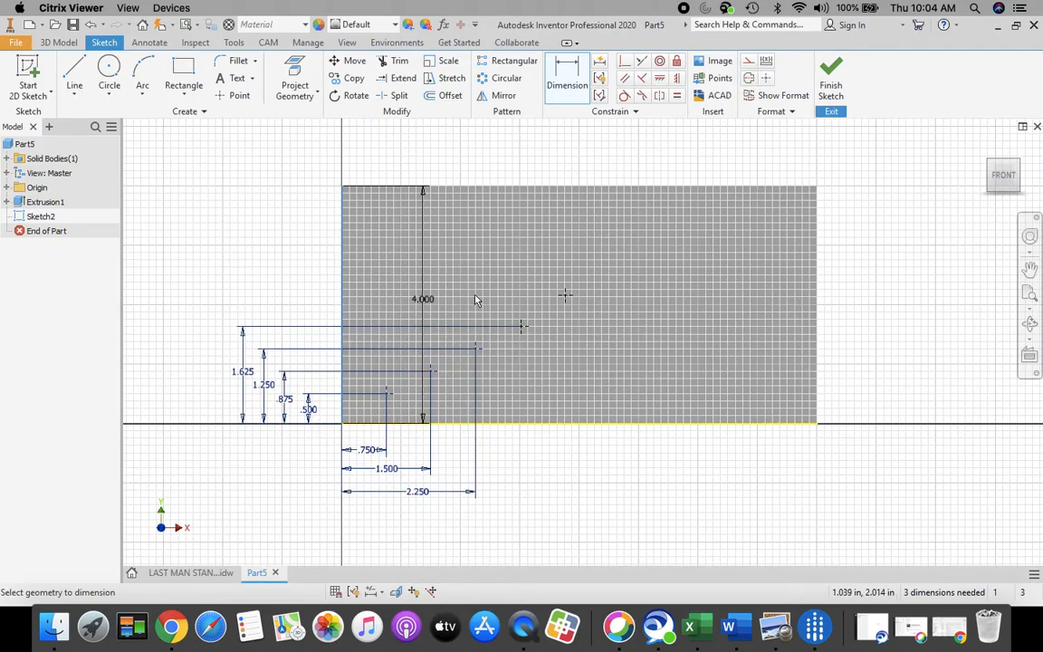
{"action": "left_click", "coordinate": [522, 329]}
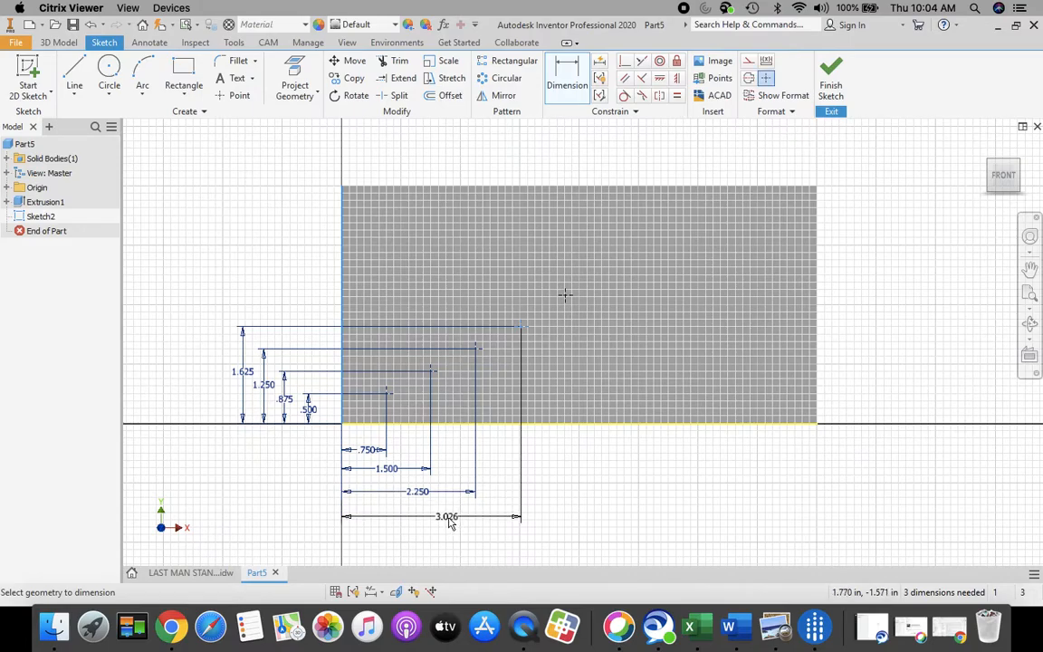
{"action": "left_click", "coordinate": [450, 523]}
{"action": "type", "text": "3"}
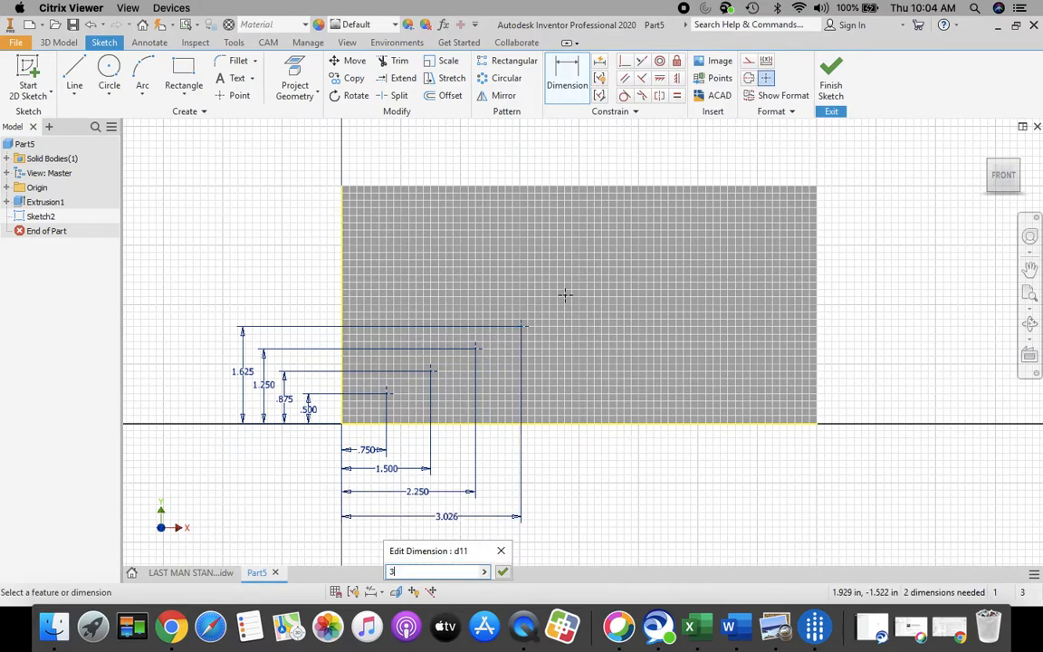
{"action": "left_click", "coordinate": [503, 571]}
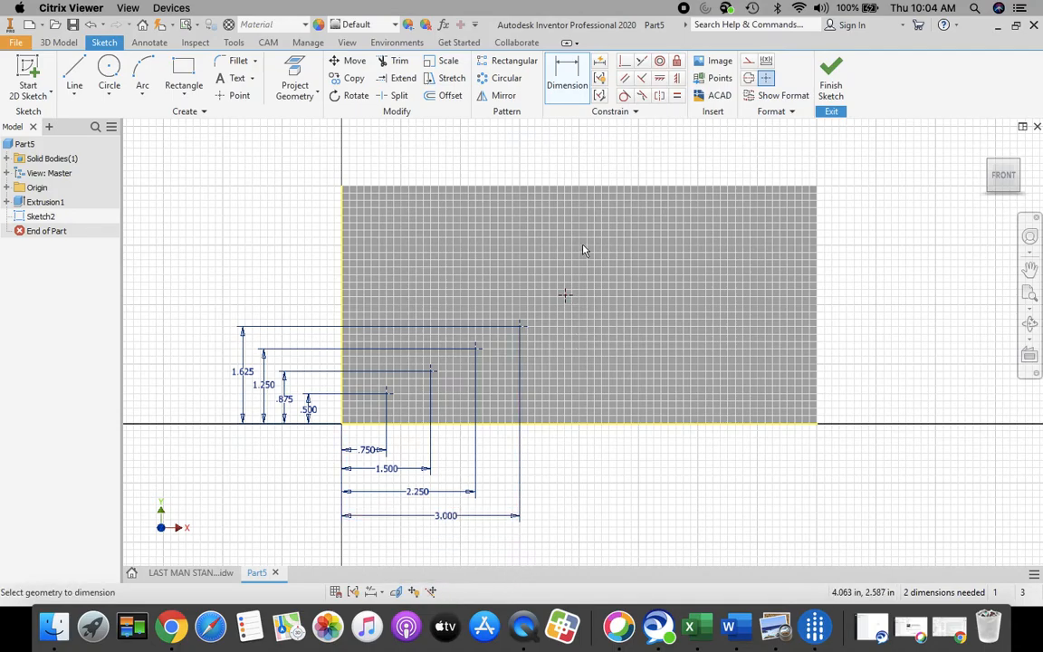
Dimension the fifth, highest point 2 in above the block's bottom edge.
{"action": "left_click", "coordinate": [561, 423]}
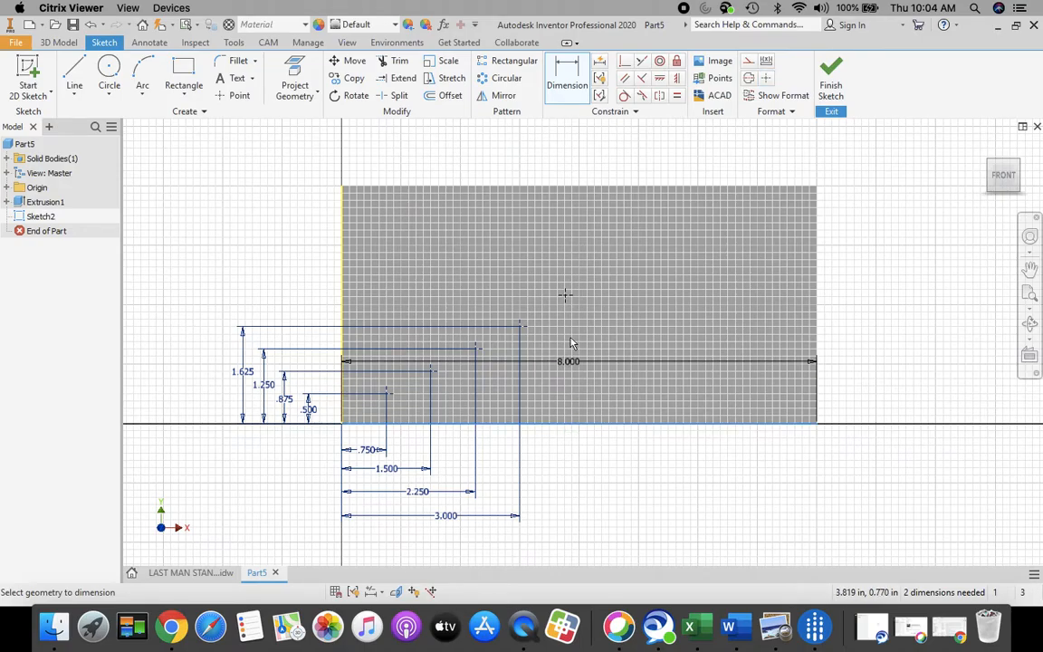
{"action": "left_click", "coordinate": [566, 297]}
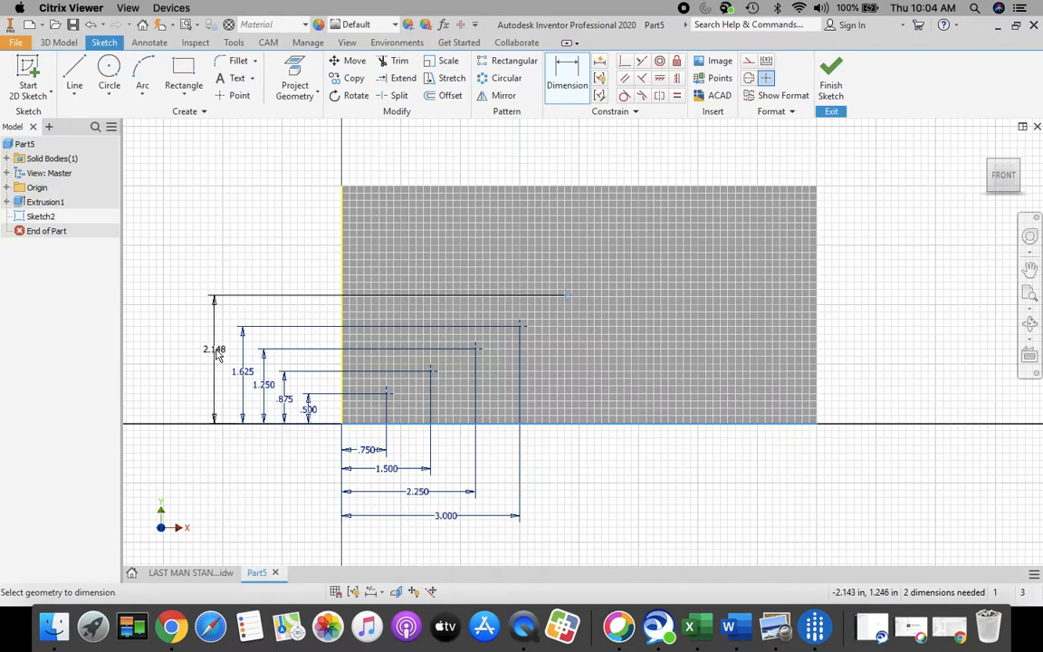
{"action": "left_click", "coordinate": [218, 355]}
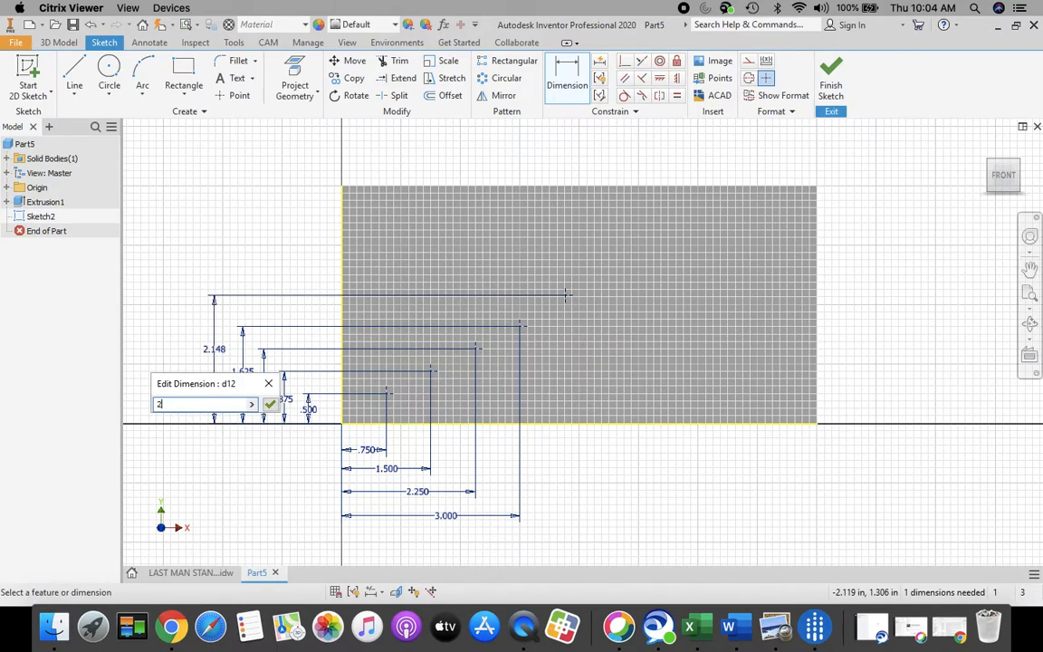
{"action": "left_click", "coordinate": [271, 405]}
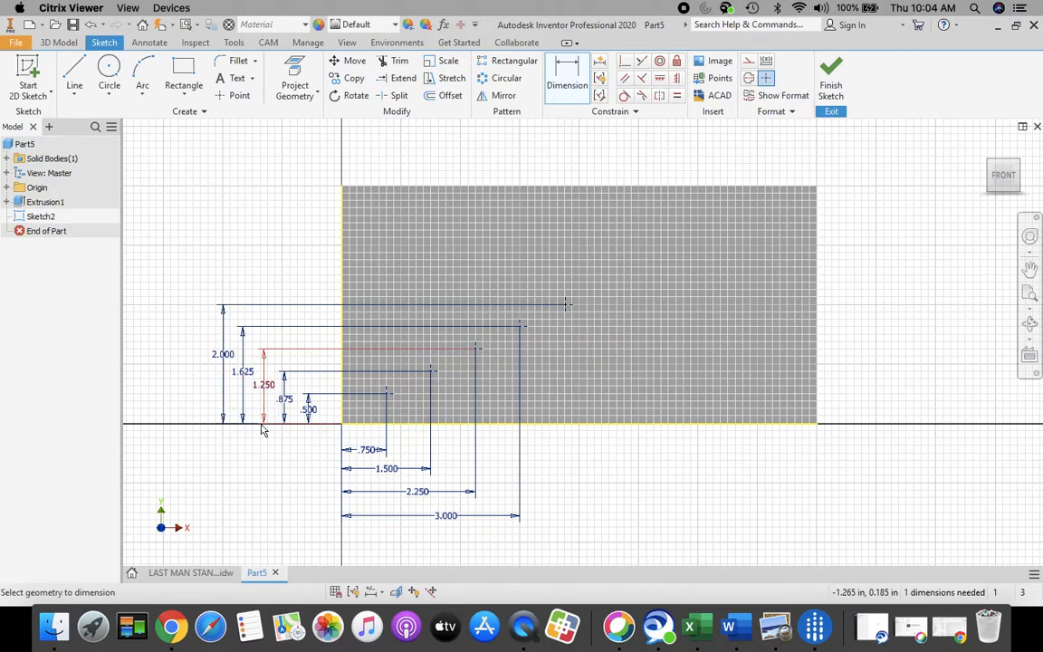
Dimension the fifth point 3.75 in horizontally from the block's left edge.
{"action": "left_click", "coordinate": [343, 290]}
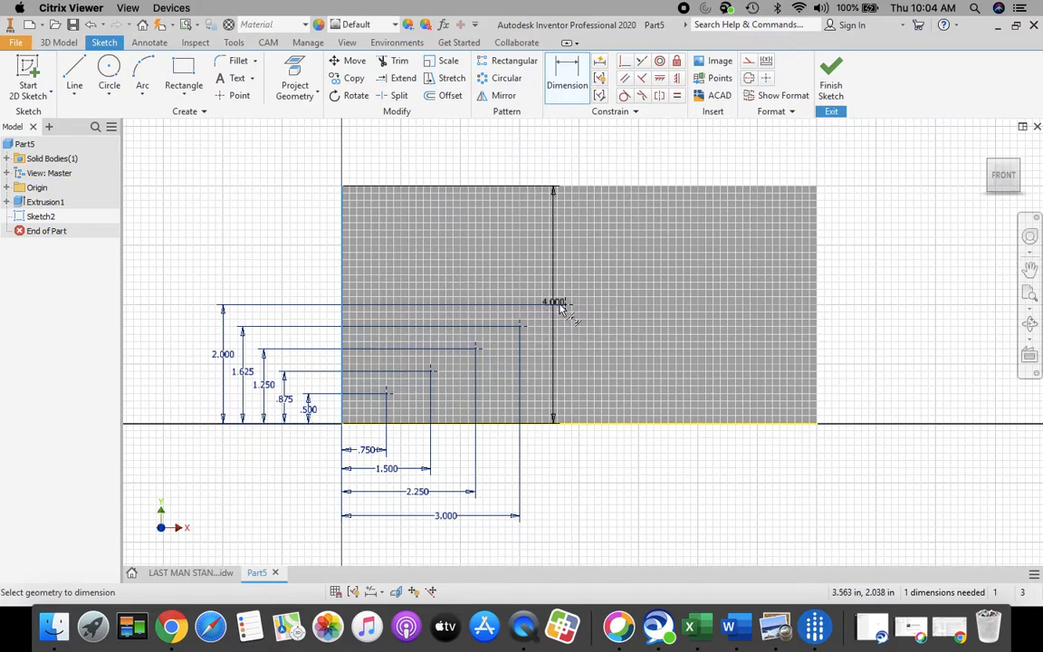
{"action": "left_click", "coordinate": [565, 309]}
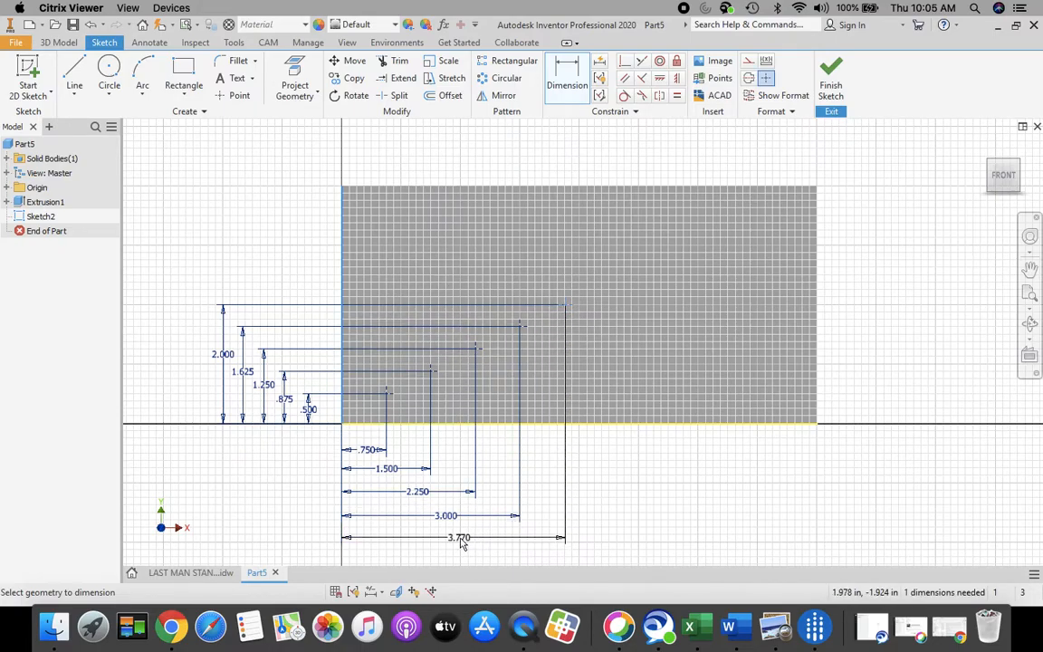
{"action": "left_click", "coordinate": [462, 541]}
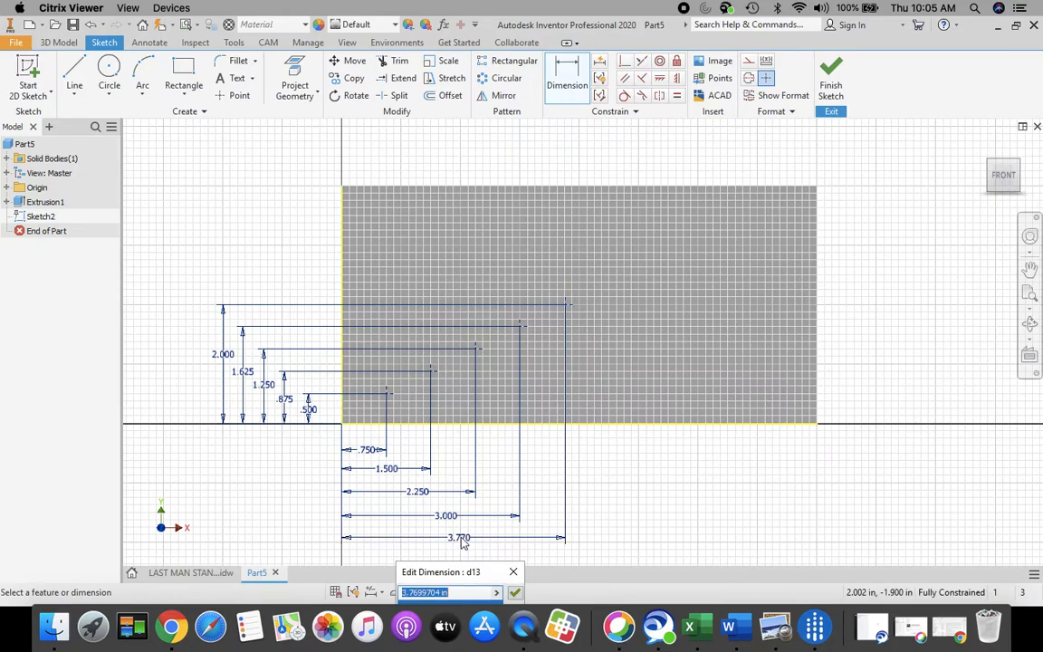
{"action": "type", "text": "3.75"}
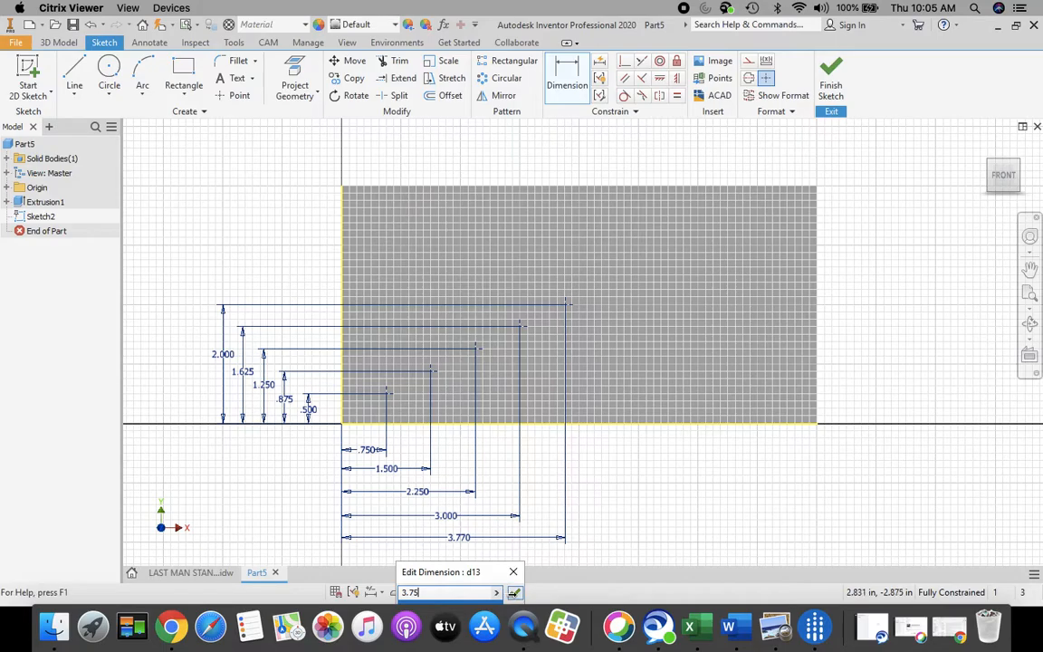
{"action": "left_click", "coordinate": [515, 594]}
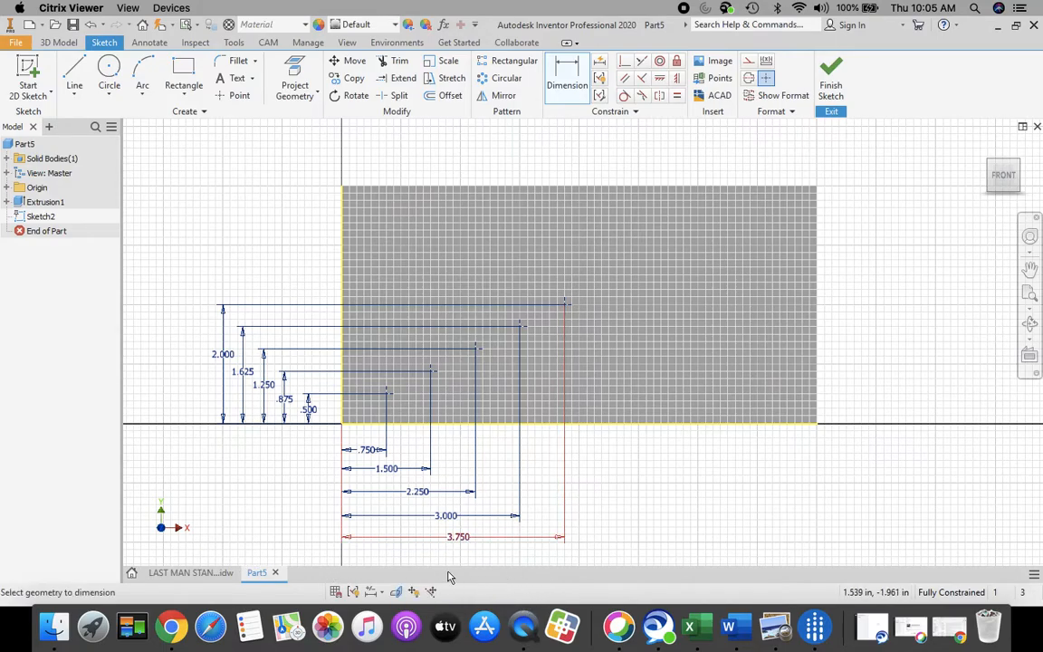
Consult the drawing's pattern notes and pattern the lowest sketch point upward along the block's left edge, 5 instances at 0.75 in spacing.
{"action": "left_click", "coordinate": [186, 573]}
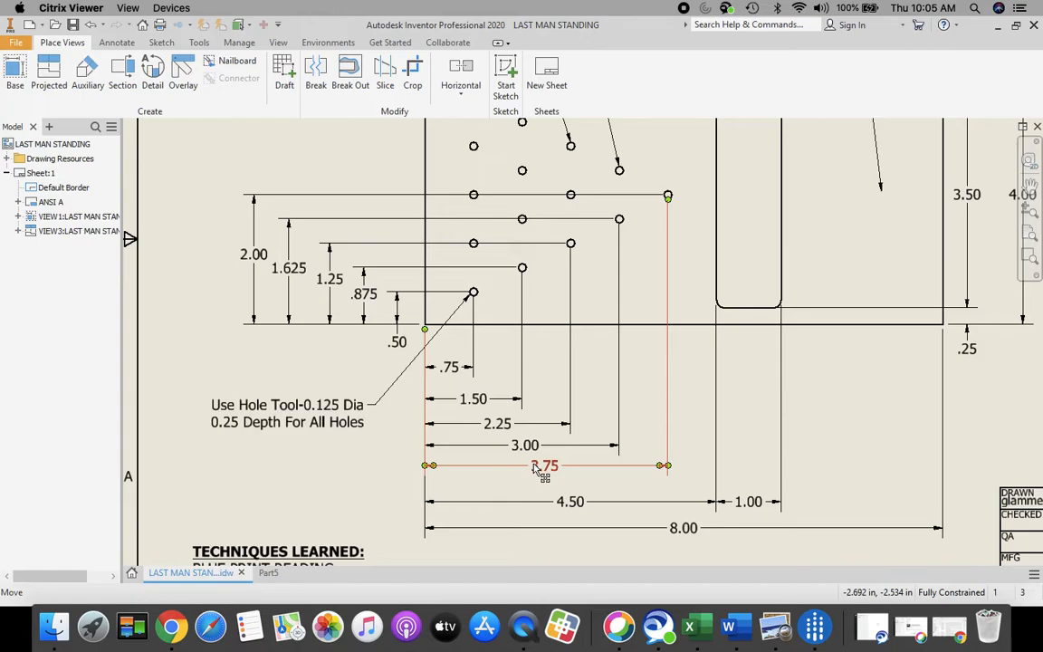
{"action": "middle_click_drag", "start_coordinate": [706, 243], "coordinate": [702, 493]}
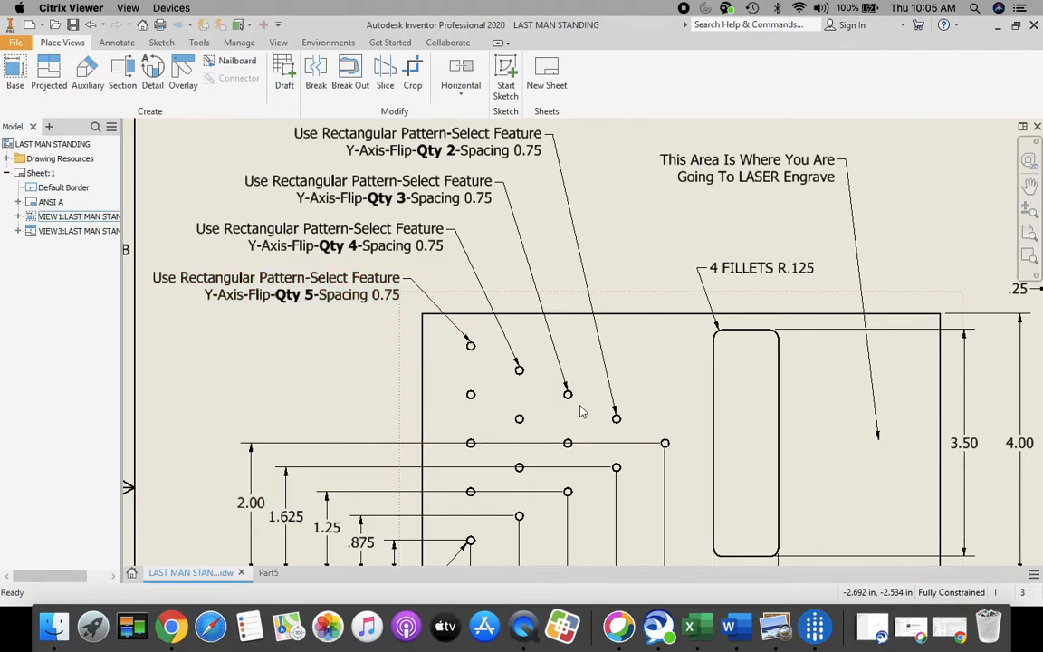
{"action": "left_click", "coordinate": [270, 574]}
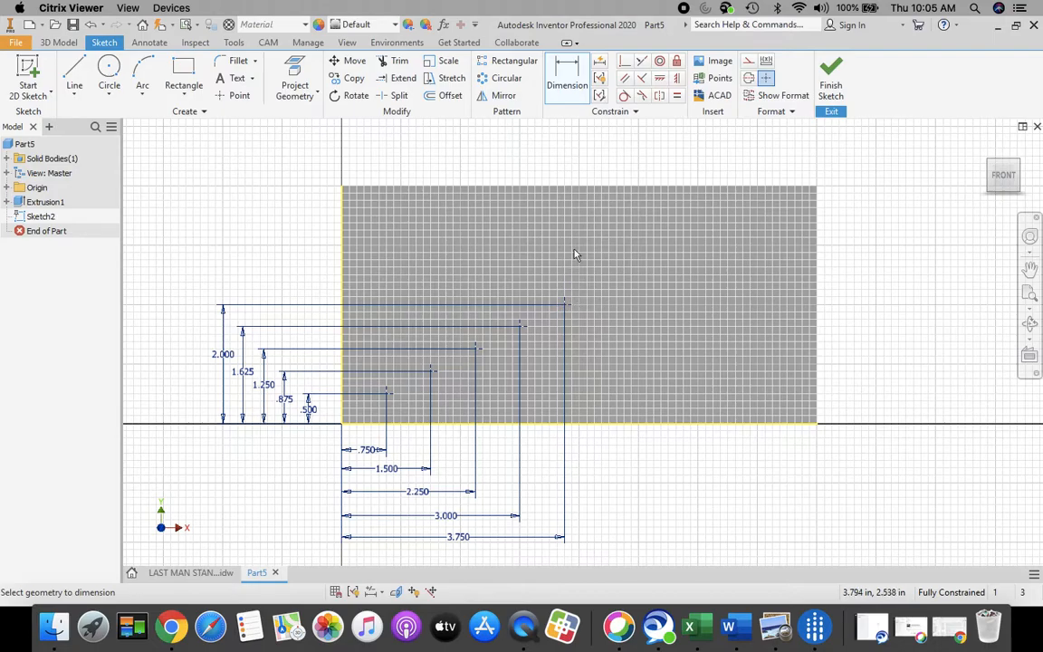
{"action": "left_click", "coordinate": [502, 68]}
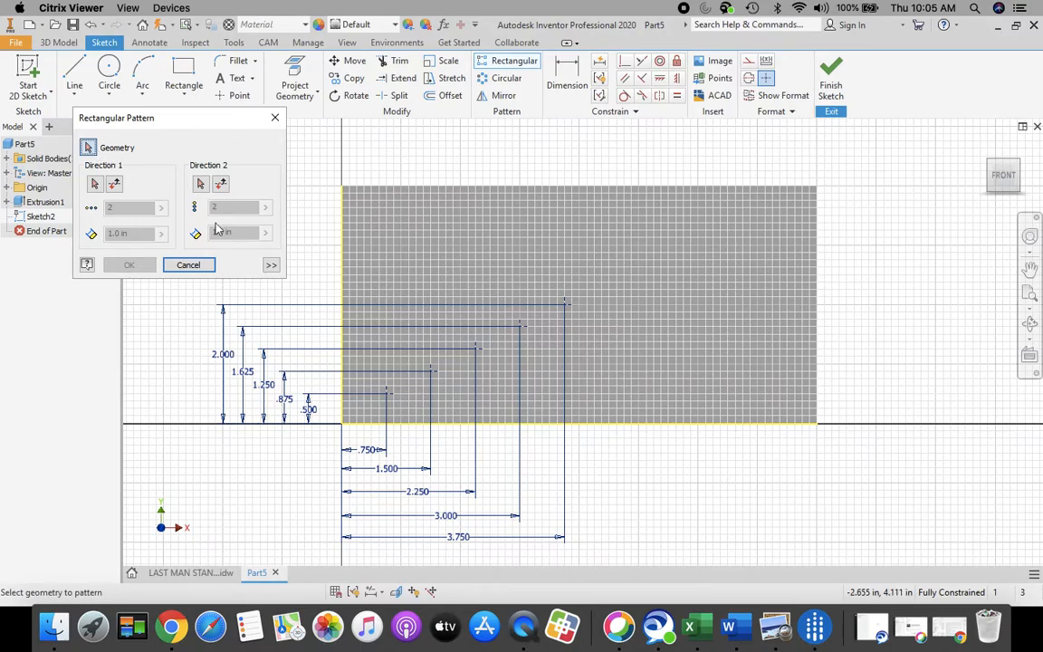
{"action": "left_click", "coordinate": [389, 395]}
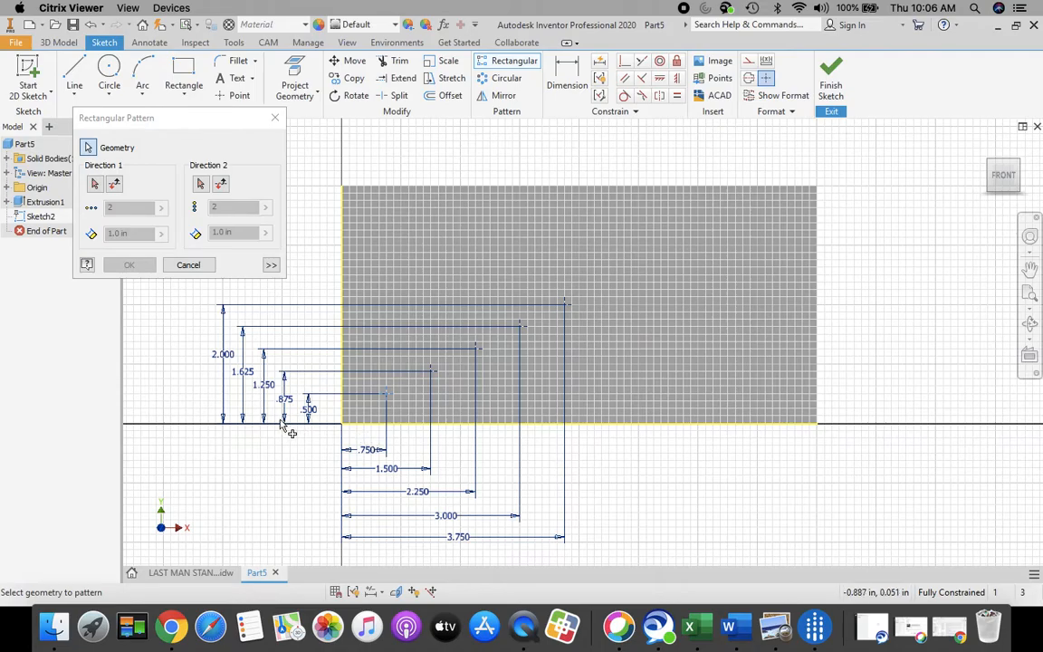
{"action": "left_click", "coordinate": [95, 186]}
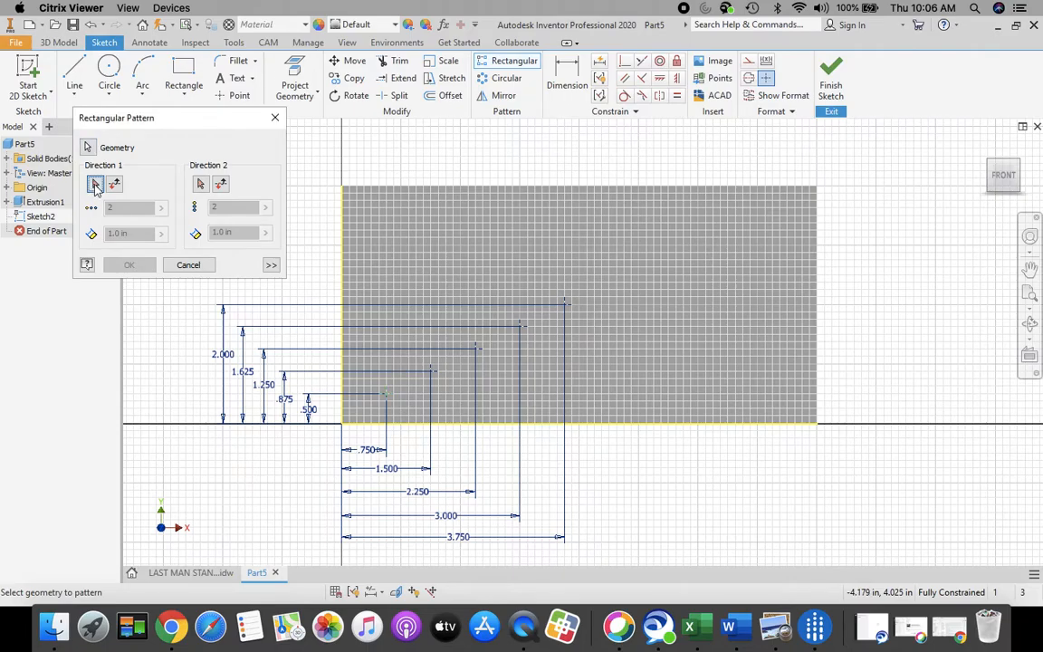
{"action": "left_click", "coordinate": [343, 287]}
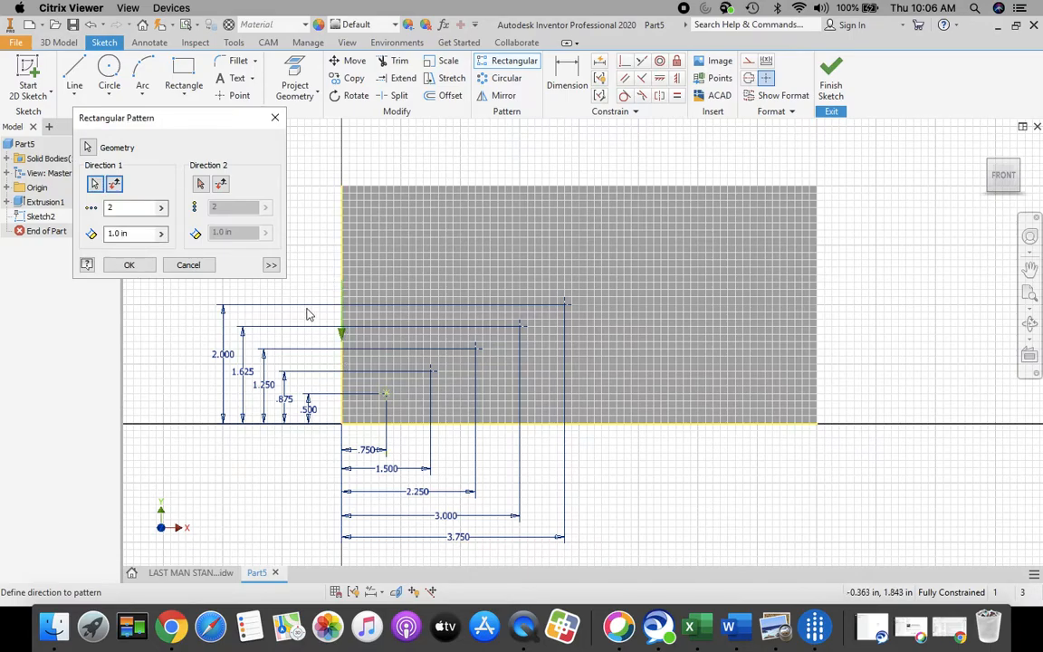
{"action": "left_click", "coordinate": [116, 186]}
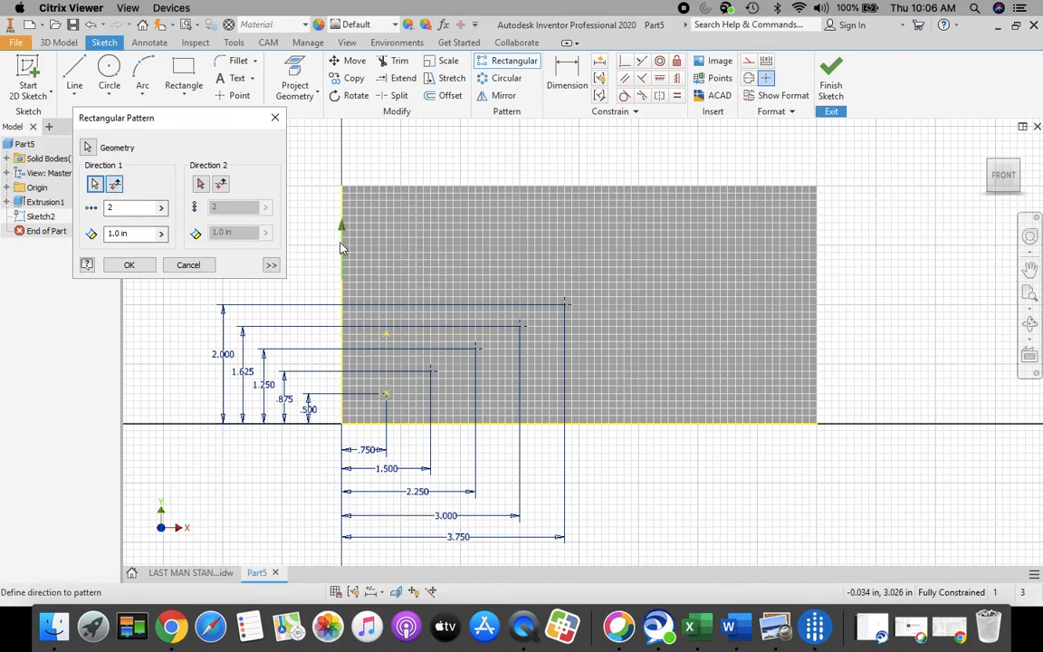
{"action": "left_click", "coordinate": [128, 210]}
{"action": "double_click", "coordinate": [103, 210]}
{"action": "type", "text": "5"}
{"action": "key", "text": "Tab"}
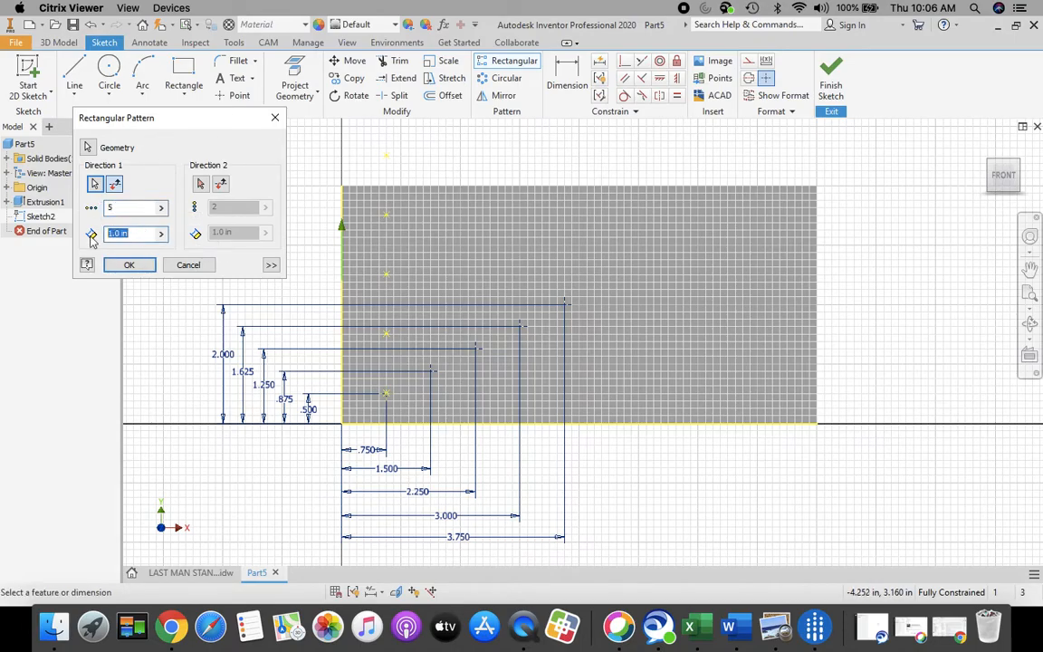
{"action": "type", "text": ".75"}
{"action": "left_click", "coordinate": [132, 266]}
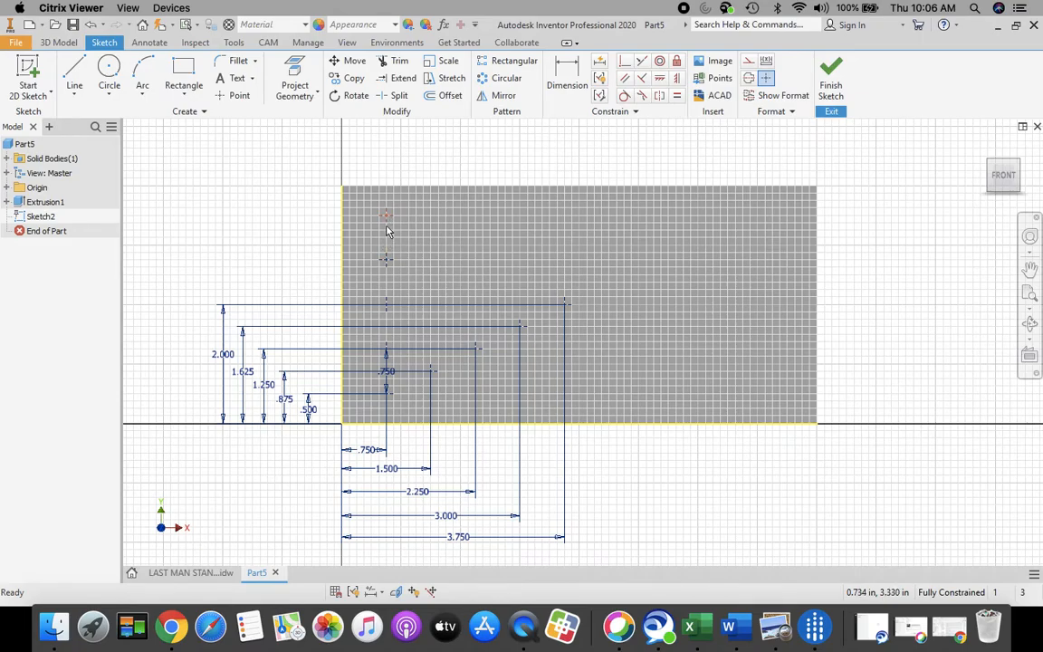
Pattern the second sketch point, 1.5 in from the left edge, upward along that edge with 4 instances spaced 0.75 in.
{"action": "left_click", "coordinate": [514, 63]}
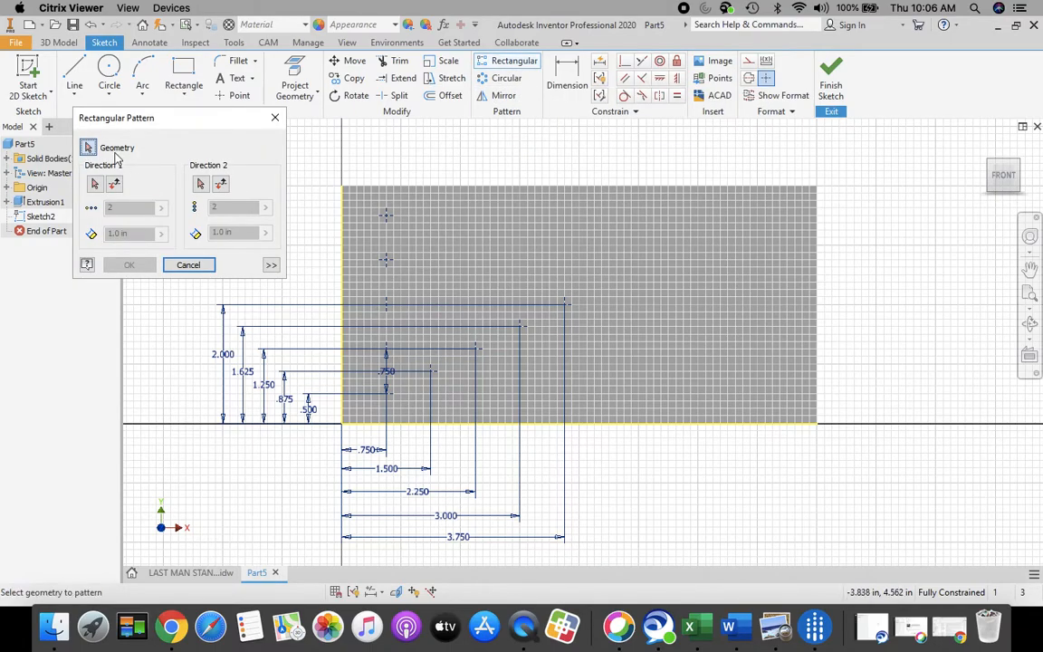
{"action": "left_click", "coordinate": [435, 374]}
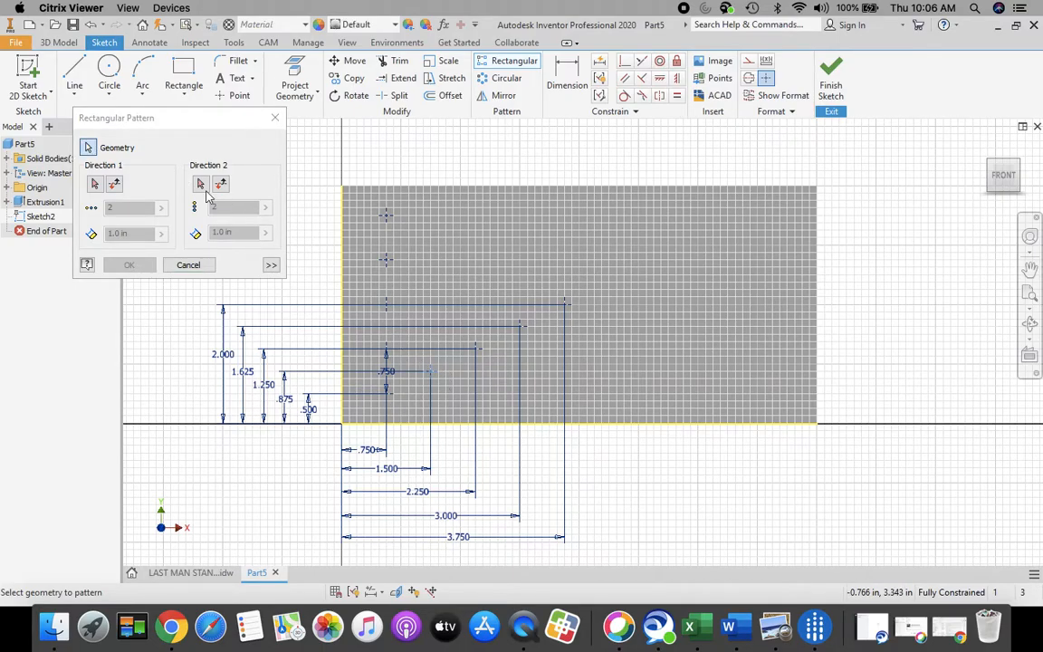
{"action": "left_click", "coordinate": [93, 186]}
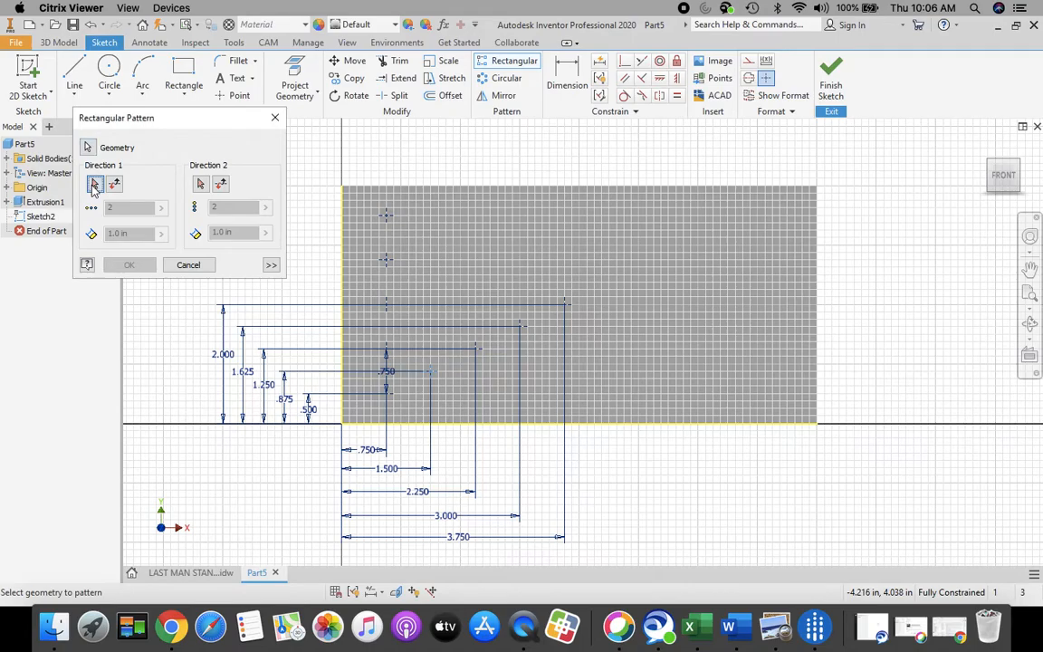
{"action": "left_click", "coordinate": [343, 292]}
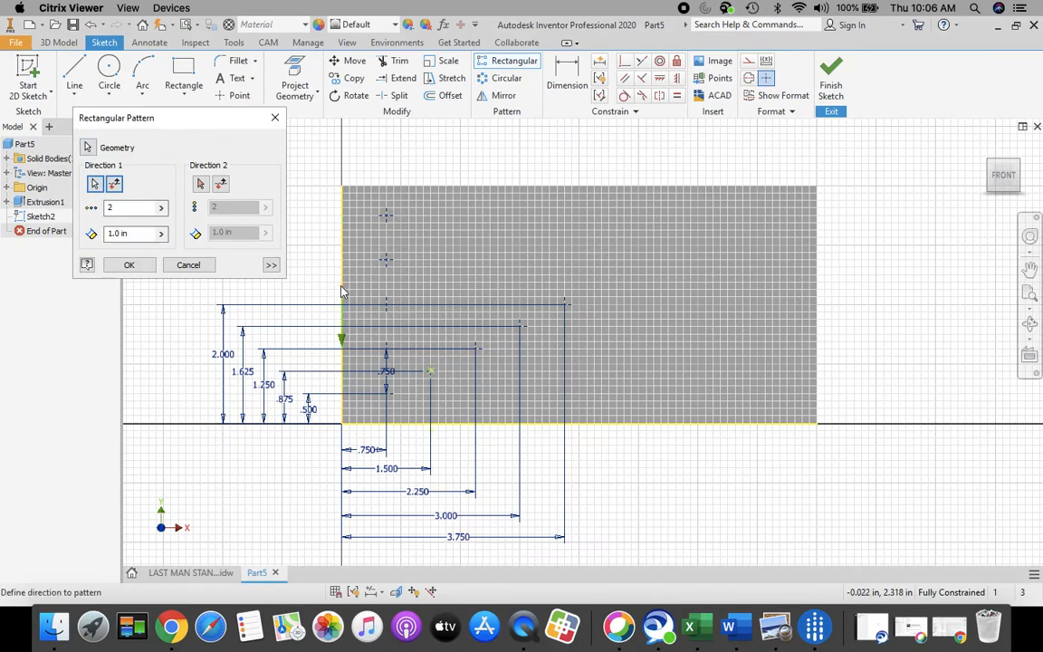
{"action": "left_click", "coordinate": [115, 185]}
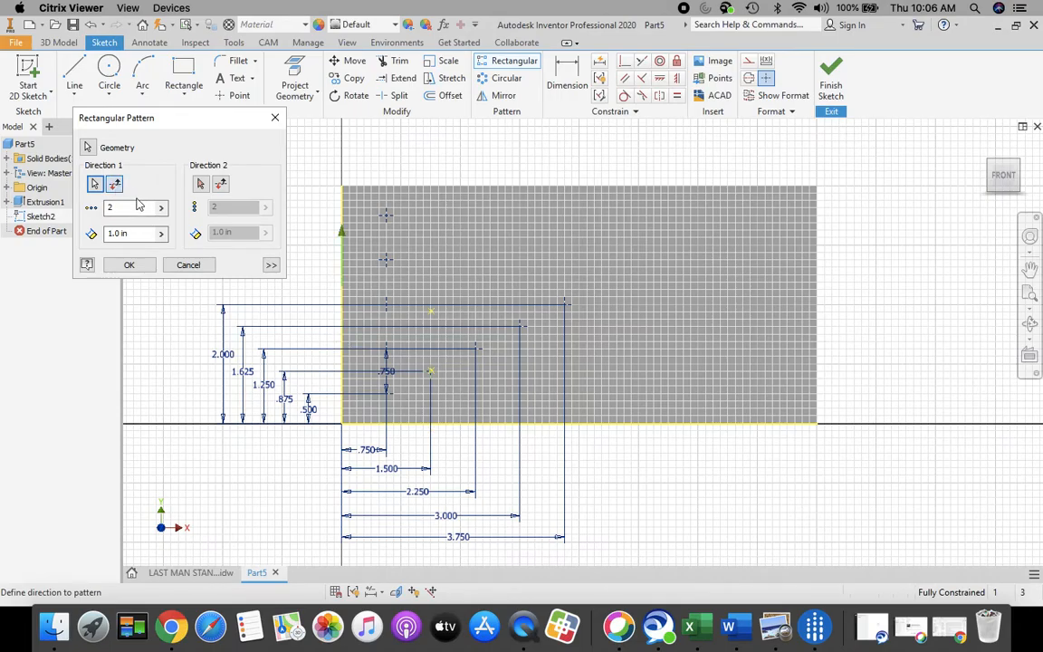
{"action": "double_click", "coordinate": [135, 208]}
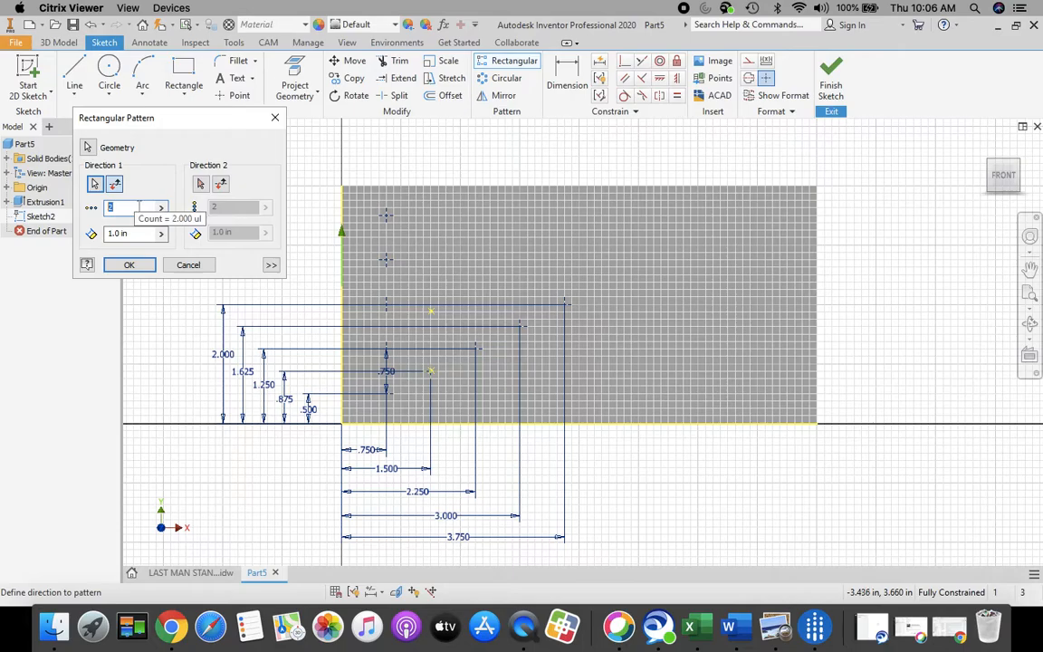
{"action": "type", "text": "4"}
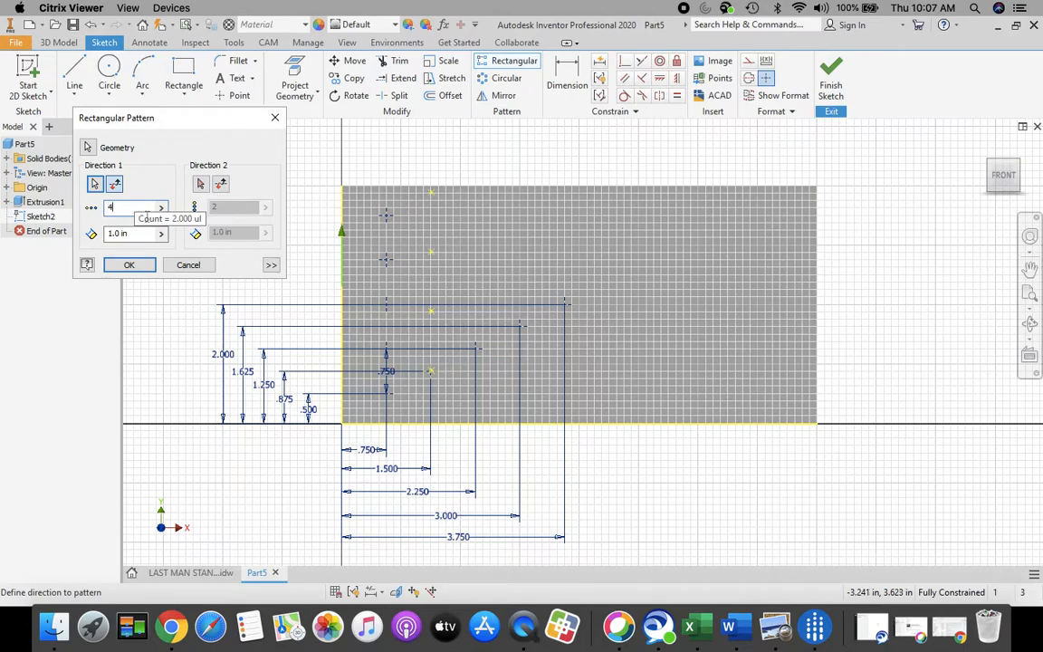
{"action": "double_click", "coordinate": [134, 234]}
{"action": "key", "text": "BackSpace"}
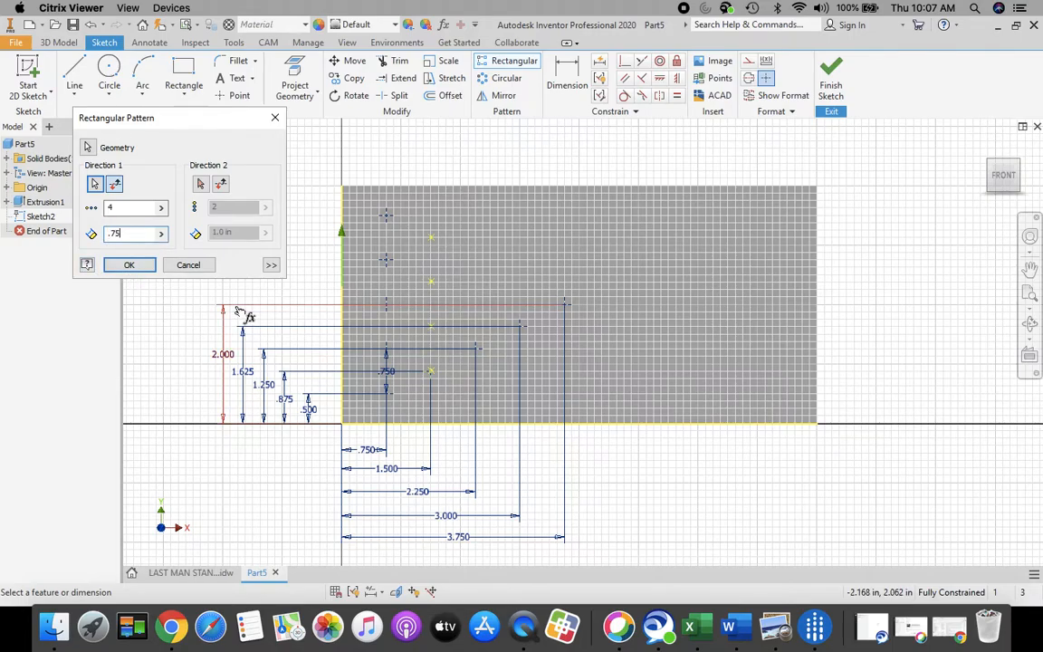
{"action": "left_click", "coordinate": [129, 265]}
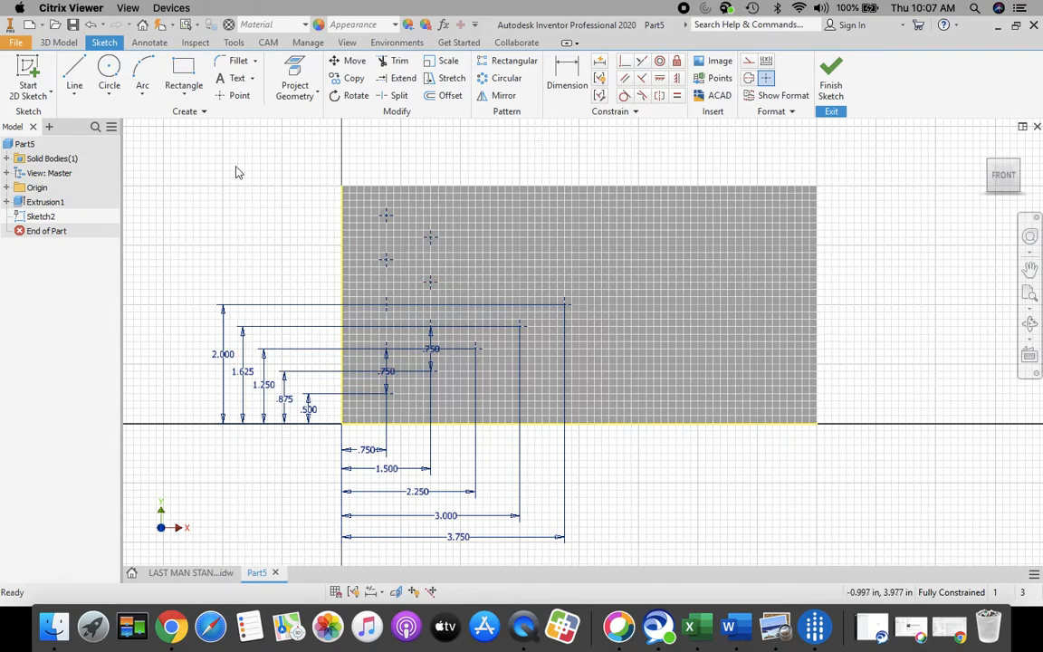
Pattern the third sketch point, 2.25 in from the left edge, upward along that edge with 3 instances spaced 0.75 in.
{"action": "left_click", "coordinate": [513, 61]}
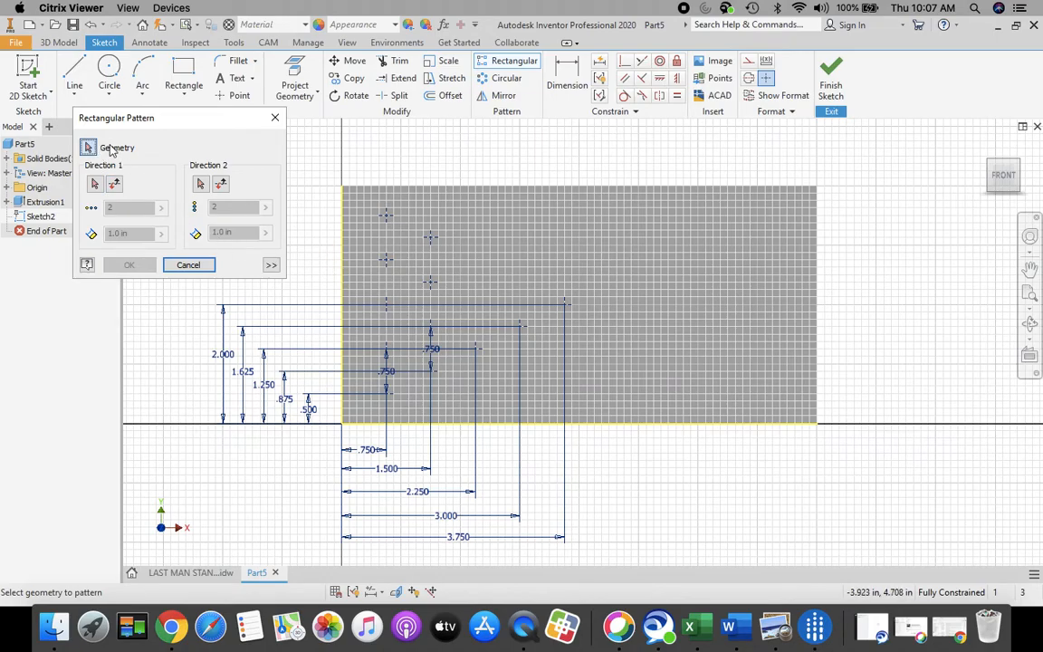
{"action": "left_click", "coordinate": [479, 352]}
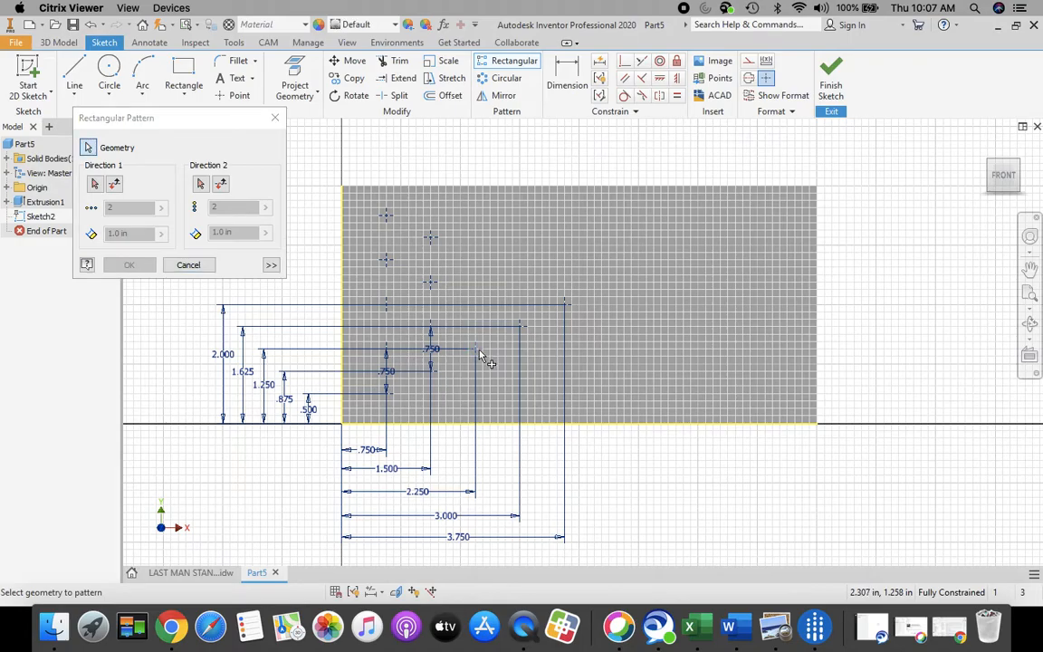
{"action": "left_click", "coordinate": [94, 185]}
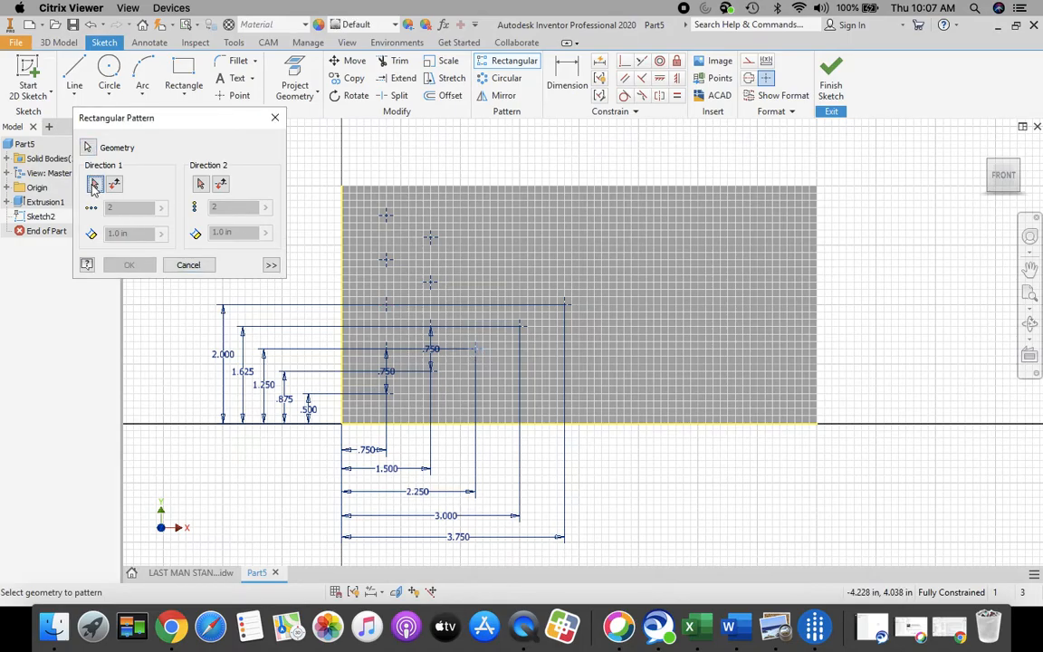
{"action": "left_click", "coordinate": [342, 289]}
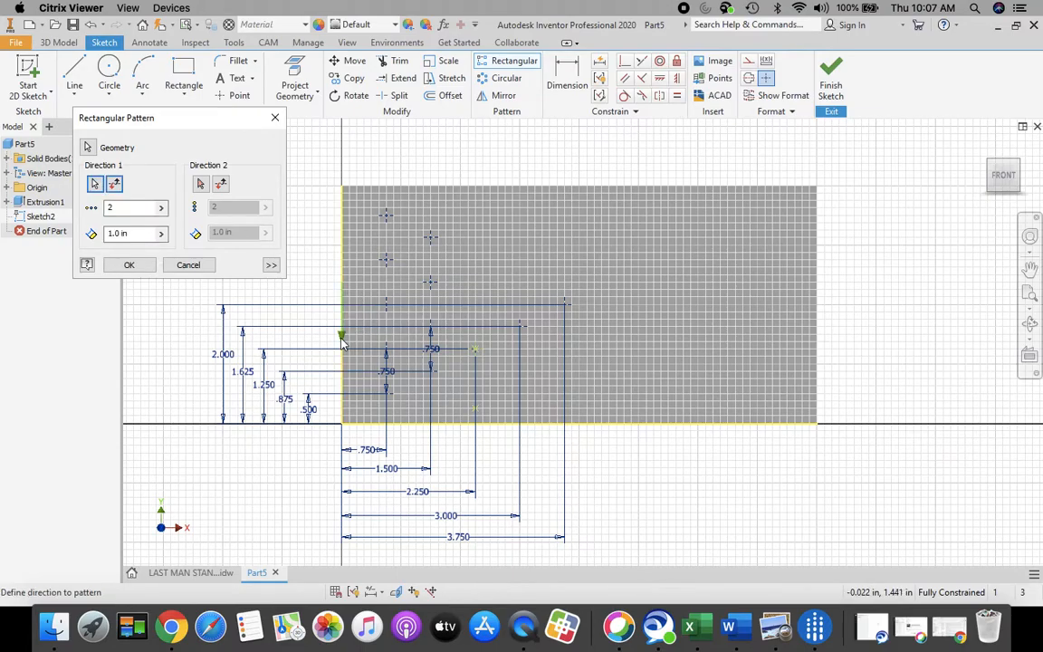
{"action": "left_click", "coordinate": [115, 185]}
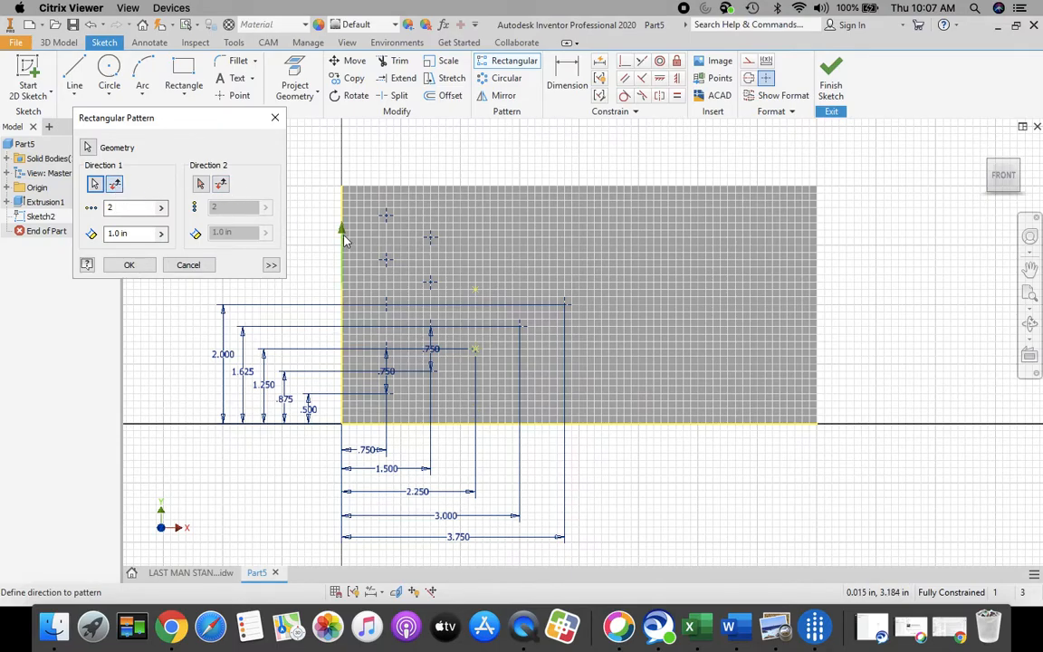
{"action": "double_click", "coordinate": [107, 209]}
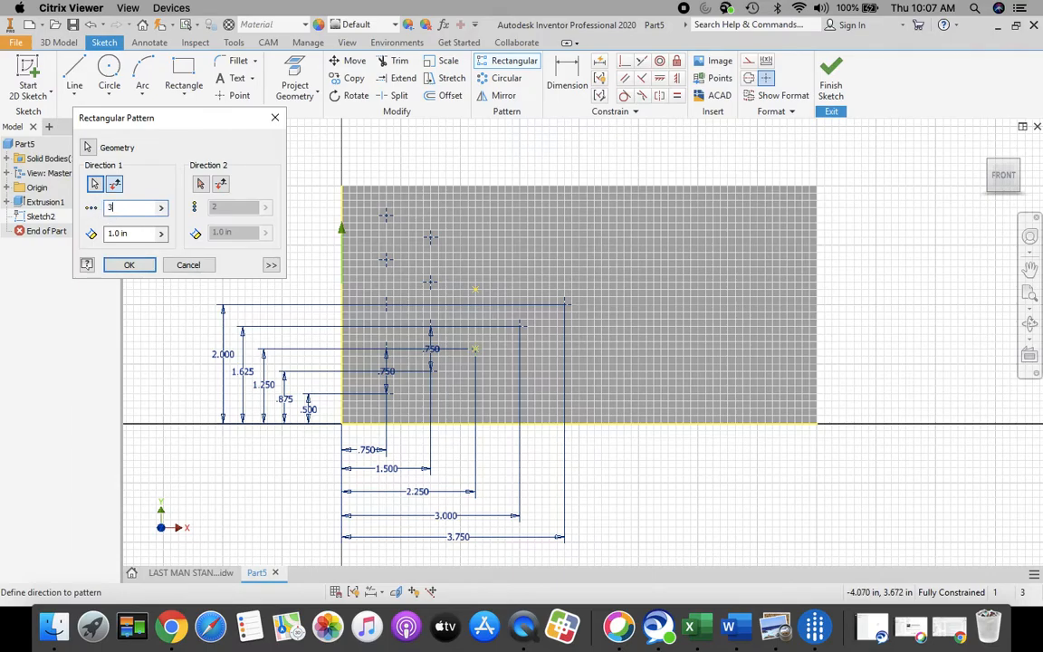
{"action": "type", "text": "3"}
{"action": "key", "text": "Tab"}
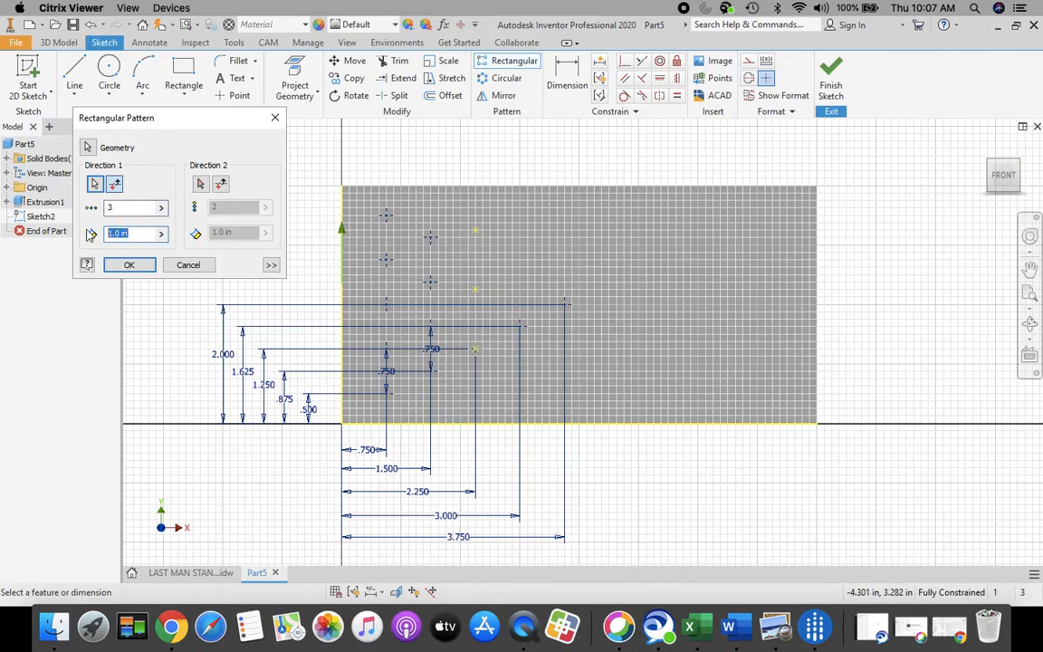
{"action": "type", "text": ".75"}
{"action": "left_click", "coordinate": [130, 265]}
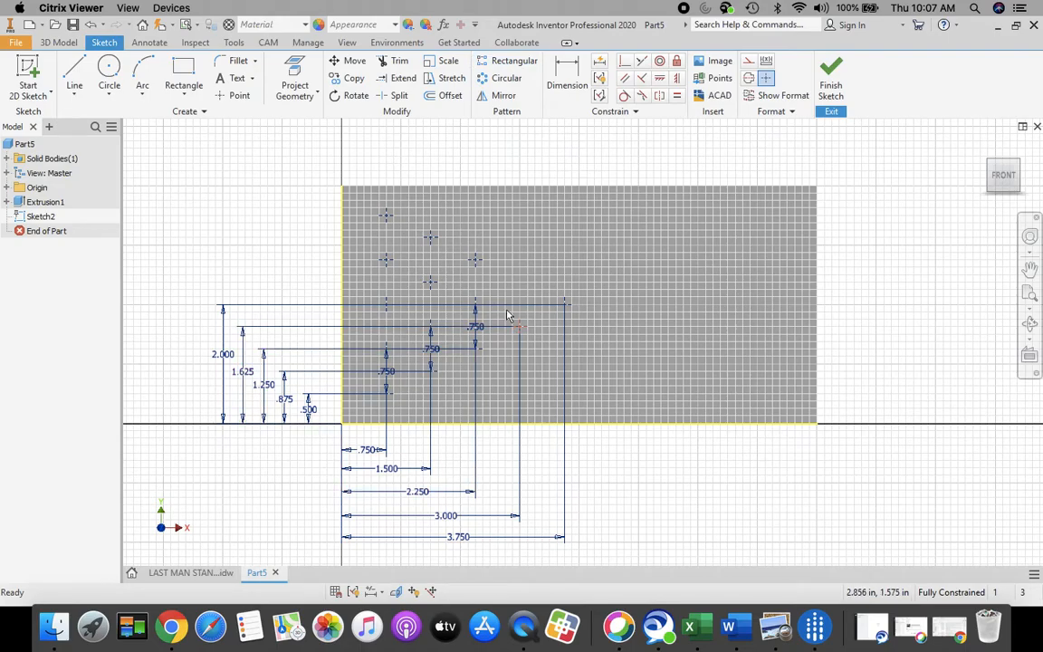
Pattern the fourth sketch point, 3 in from the left edge, upward along that edge with 2 instances spaced 0.75 in.
{"action": "left_click", "coordinate": [498, 61]}
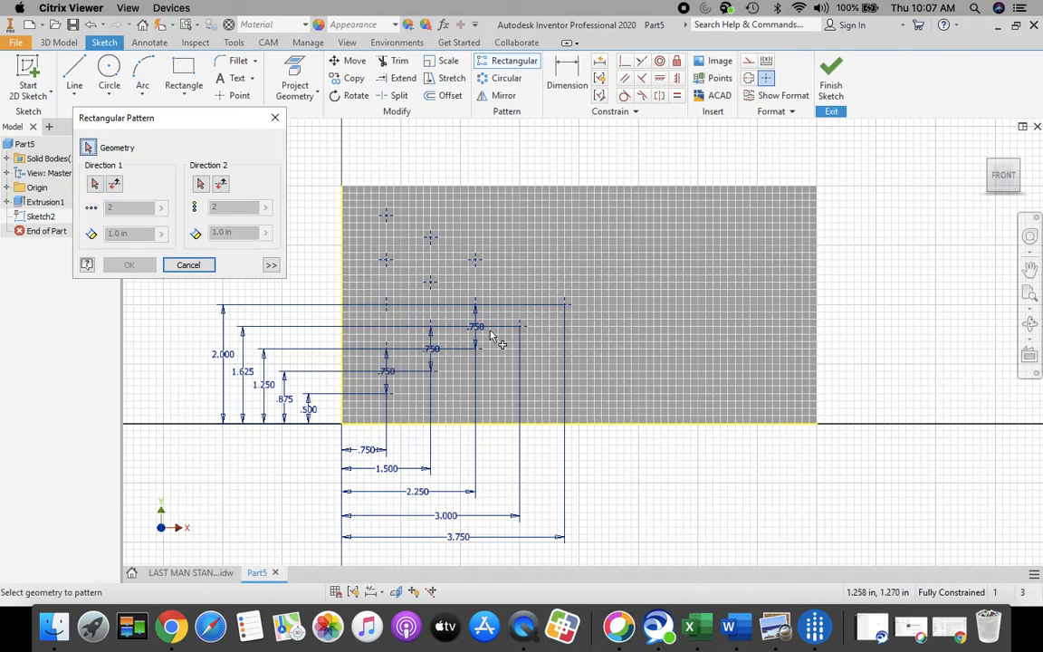
{"action": "left_click", "coordinate": [523, 327]}
{"action": "left_click", "coordinate": [95, 186]}
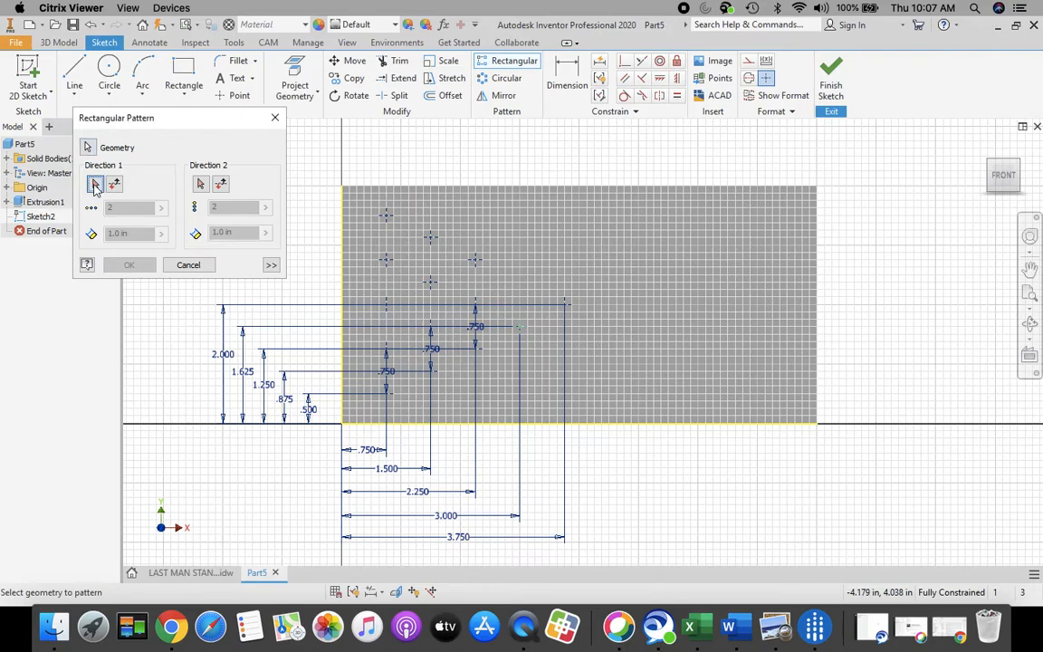
{"action": "left_click", "coordinate": [342, 294]}
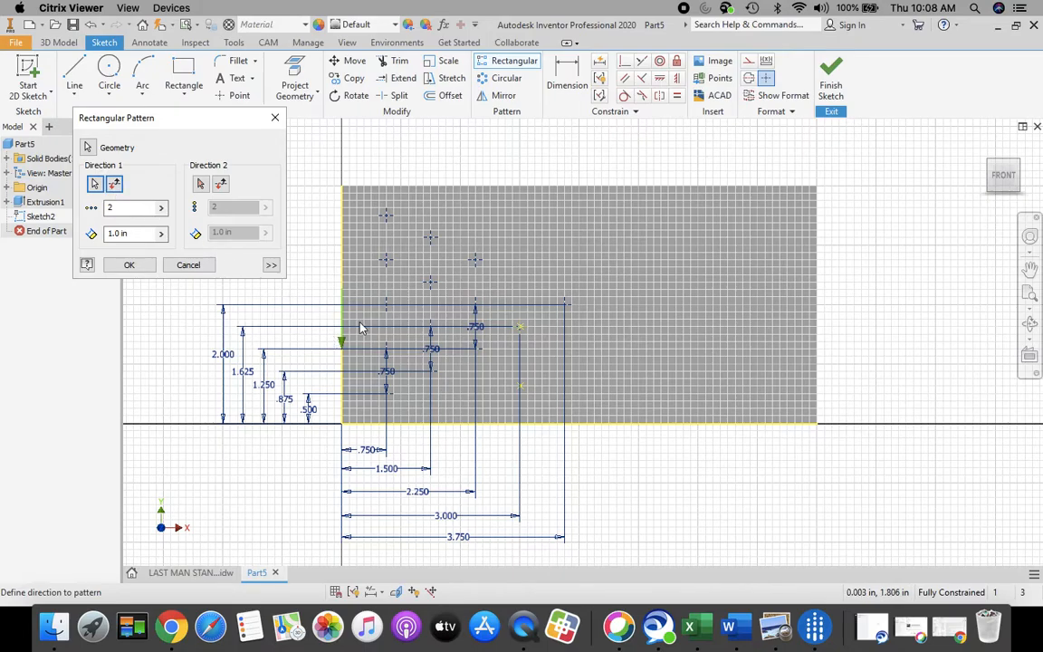
{"action": "left_click", "coordinate": [115, 183]}
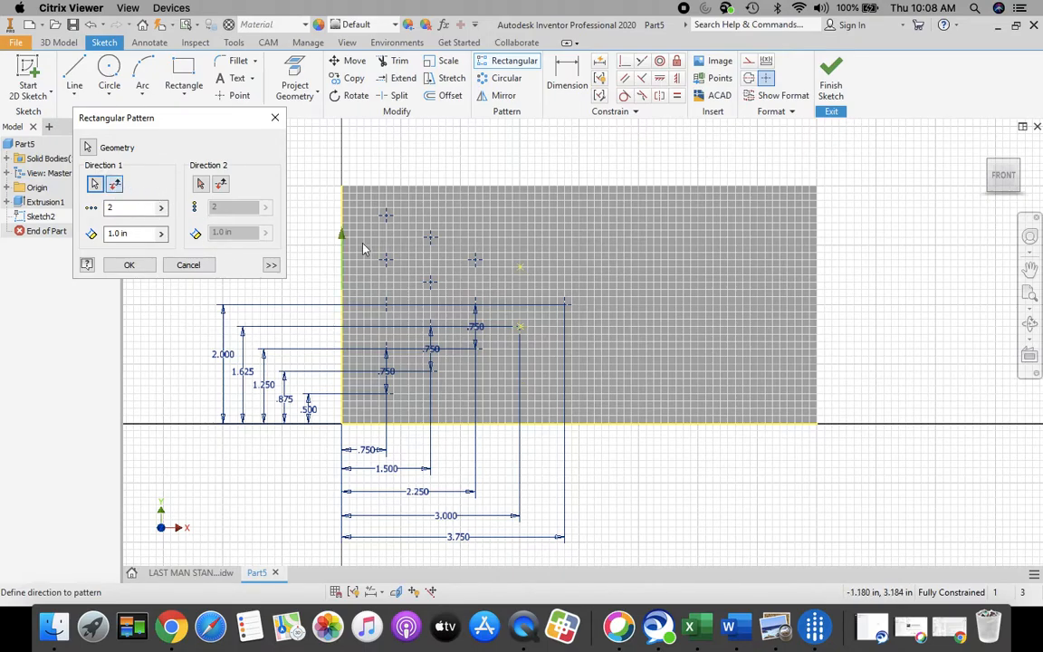
{"action": "left_click", "coordinate": [135, 208]}
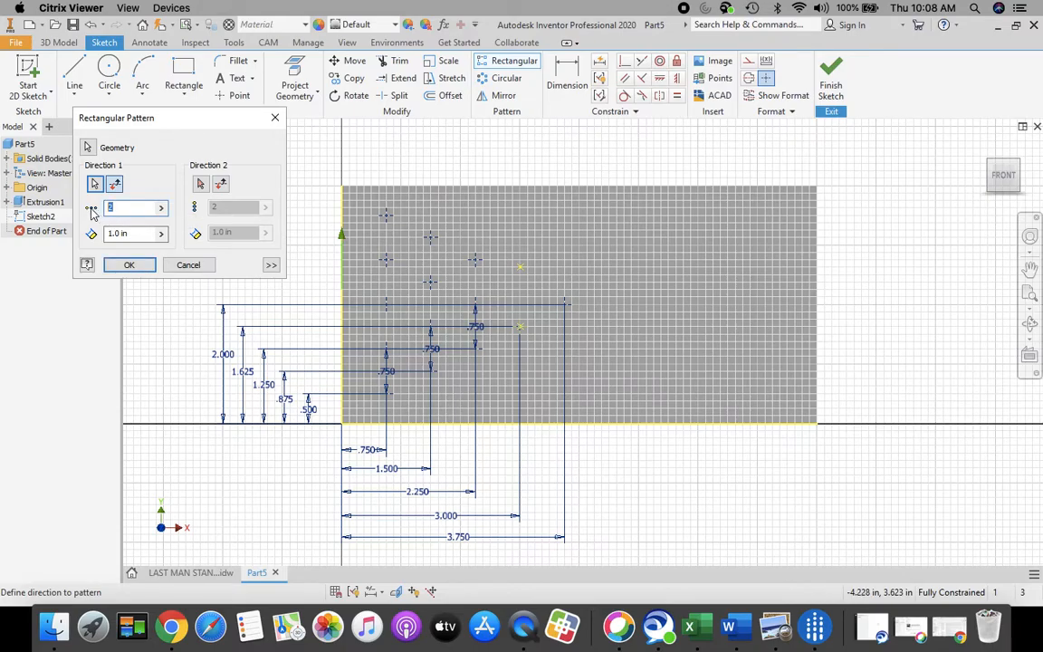
{"action": "type", "text": "2"}
{"action": "left_click_drag", "start_coordinate": [97, 233], "coordinate": [83, 231]}
{"action": "type", "text": ".75"}
{"action": "left_click", "coordinate": [132, 265]}
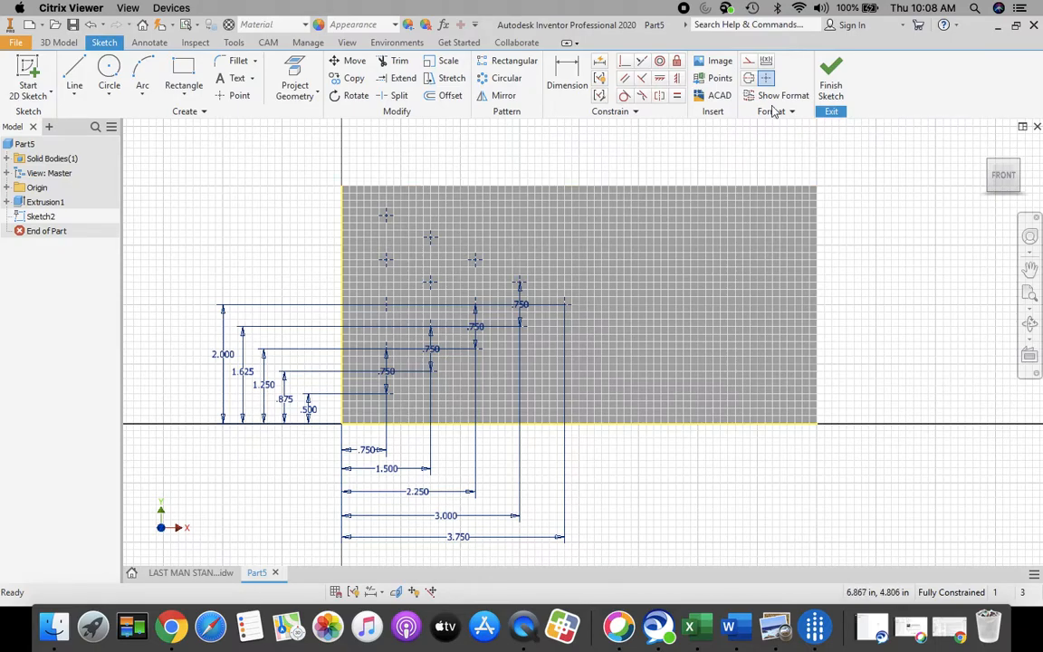
Finish the sketch and create simple holes at all its points, 0.125 in diameter and 0.25 in deep.
{"action": "left_click", "coordinate": [832, 76]}
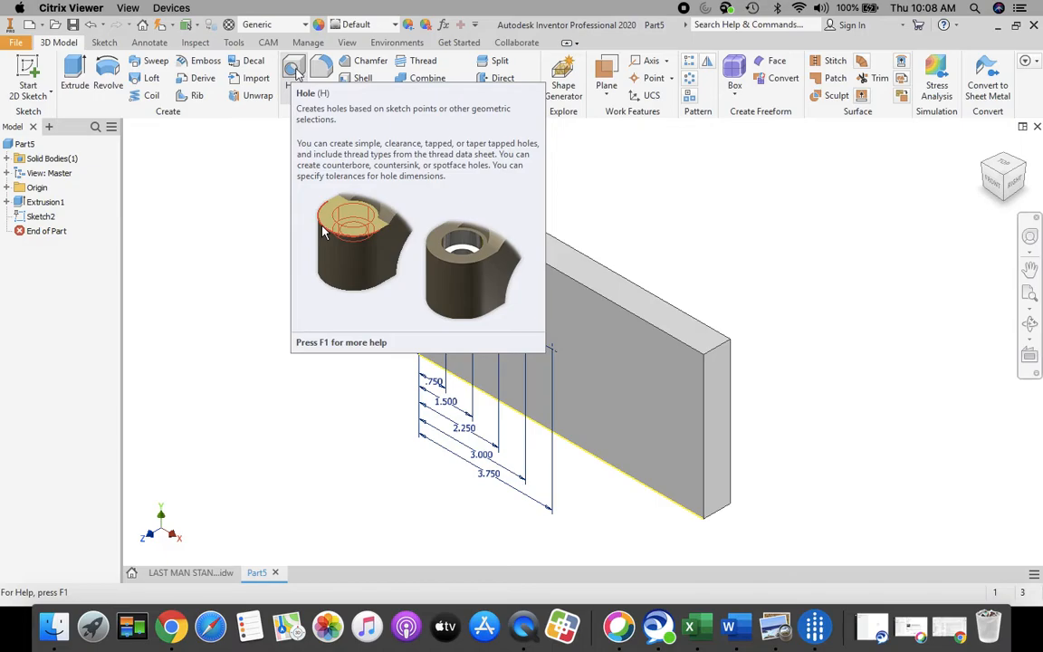
{"action": "left_click", "coordinate": [294, 72]}
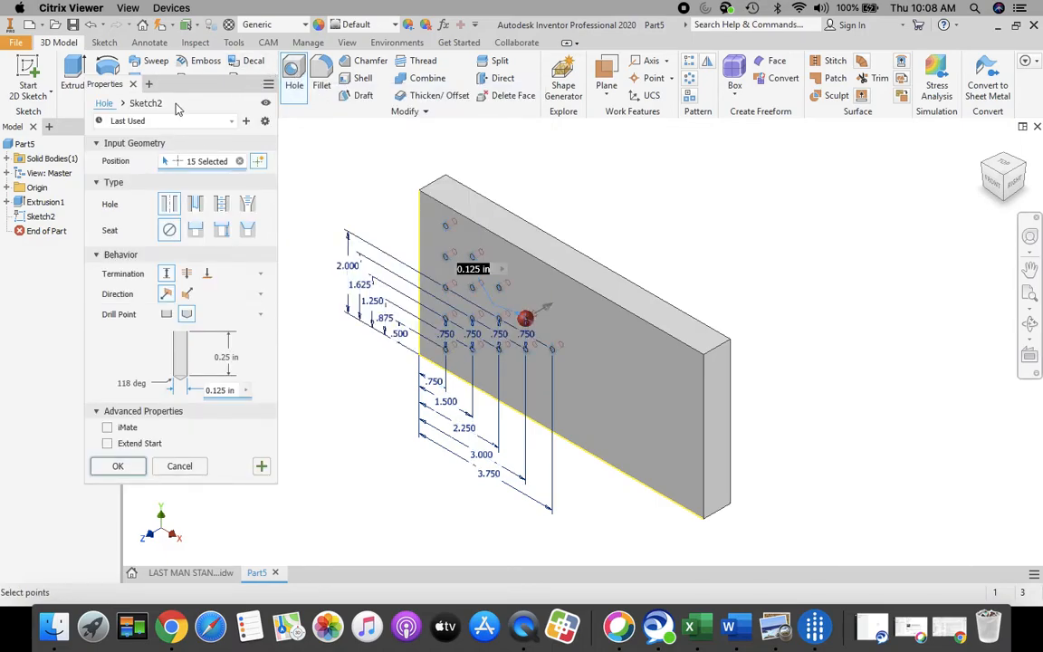
{"action": "mouse_move", "coordinate": [184, 89]}
{"action": "left_mouse_down"}
{"action": "mouse_move", "coordinate": [167, 81]}
{"action": "mouse_move", "coordinate": [190, 102]}
{"action": "left_mouse_up"}
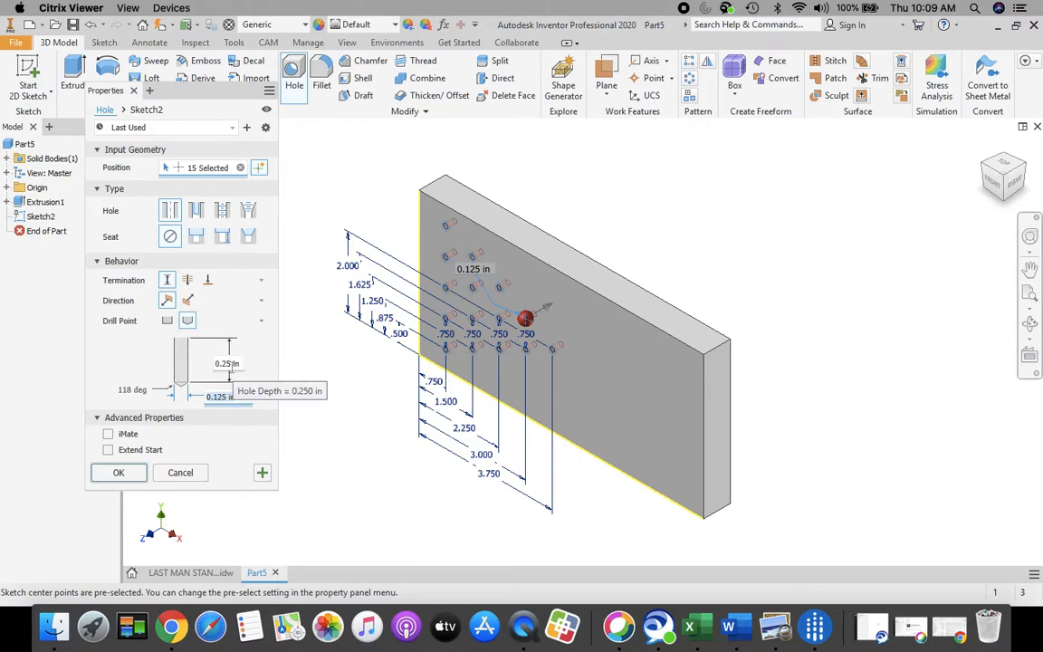
{"action": "left_click", "coordinate": [232, 369]}
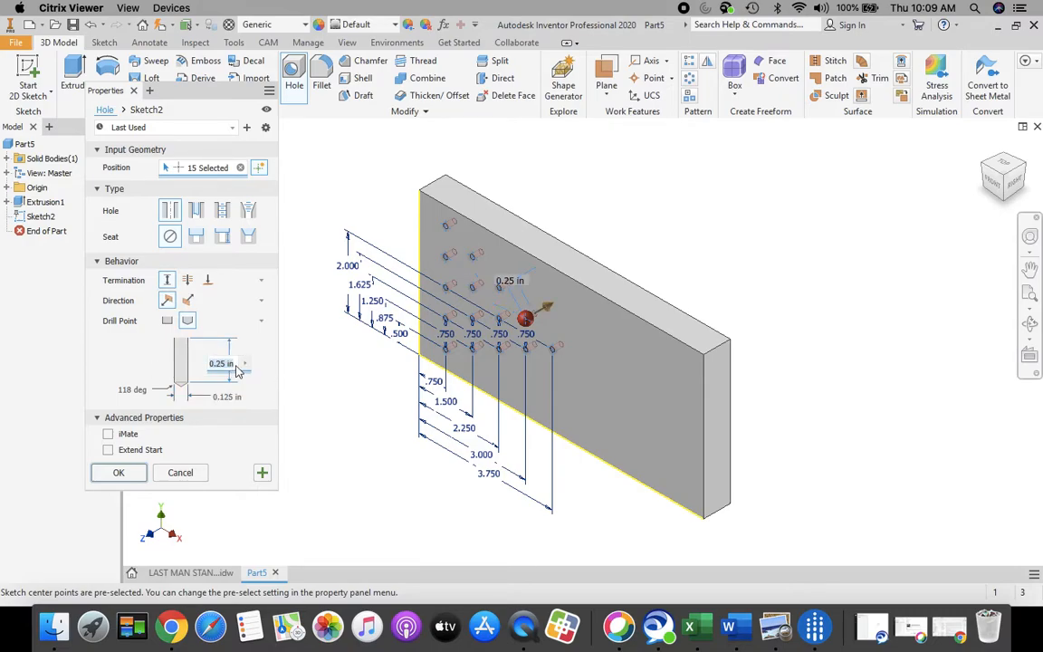
{"action": "type", "text": ".25"}
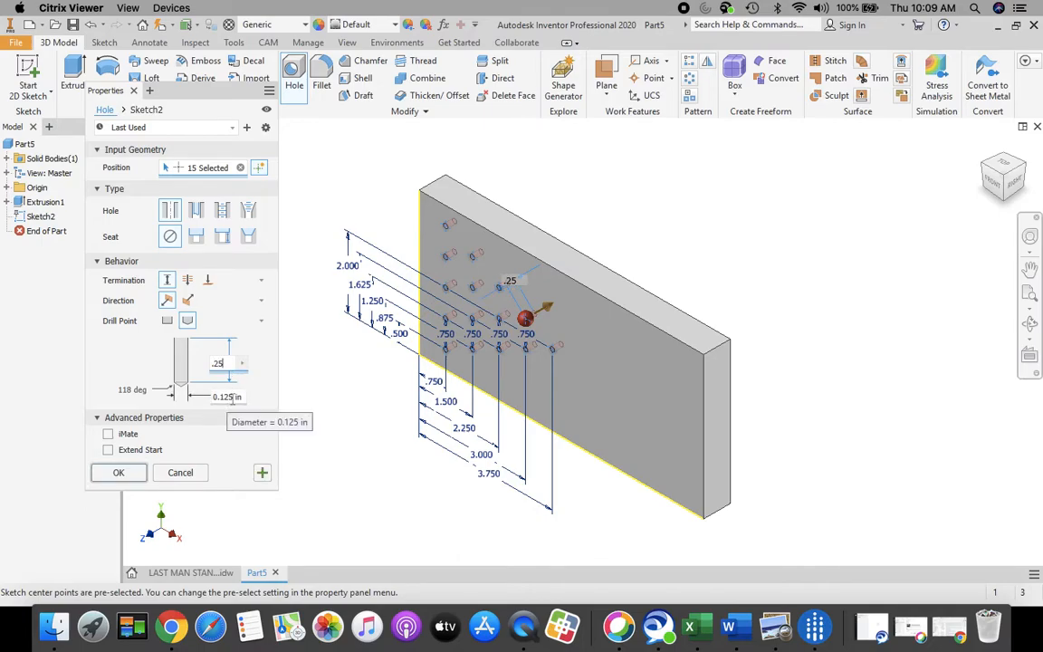
{"action": "left_click", "coordinate": [238, 397]}
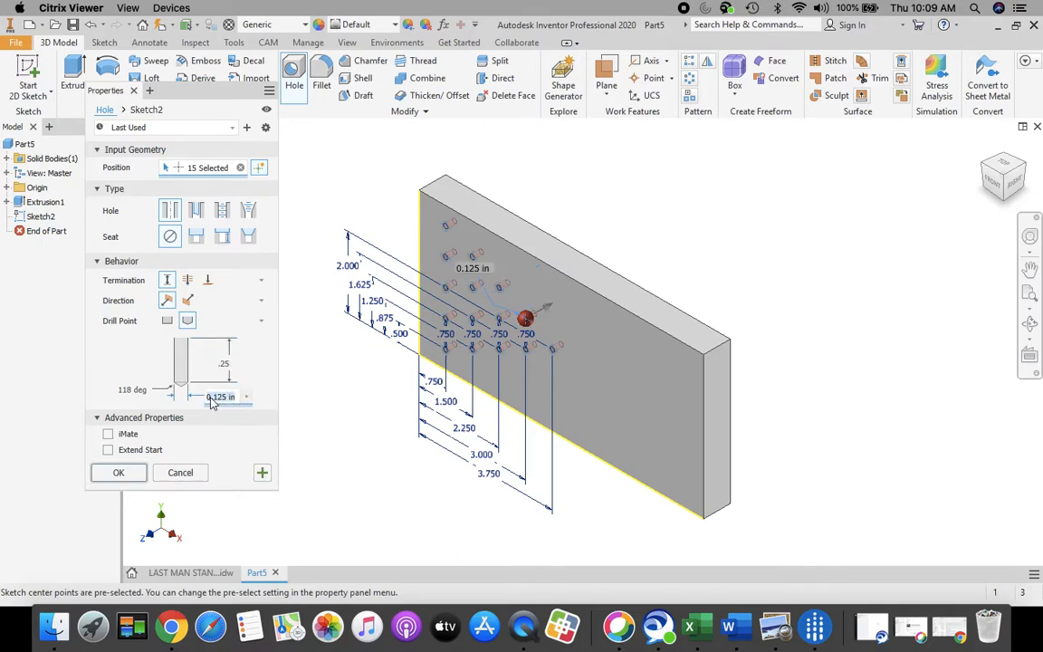
{"action": "type", "text": ".12"}
{"action": "key", "text": "Return"}
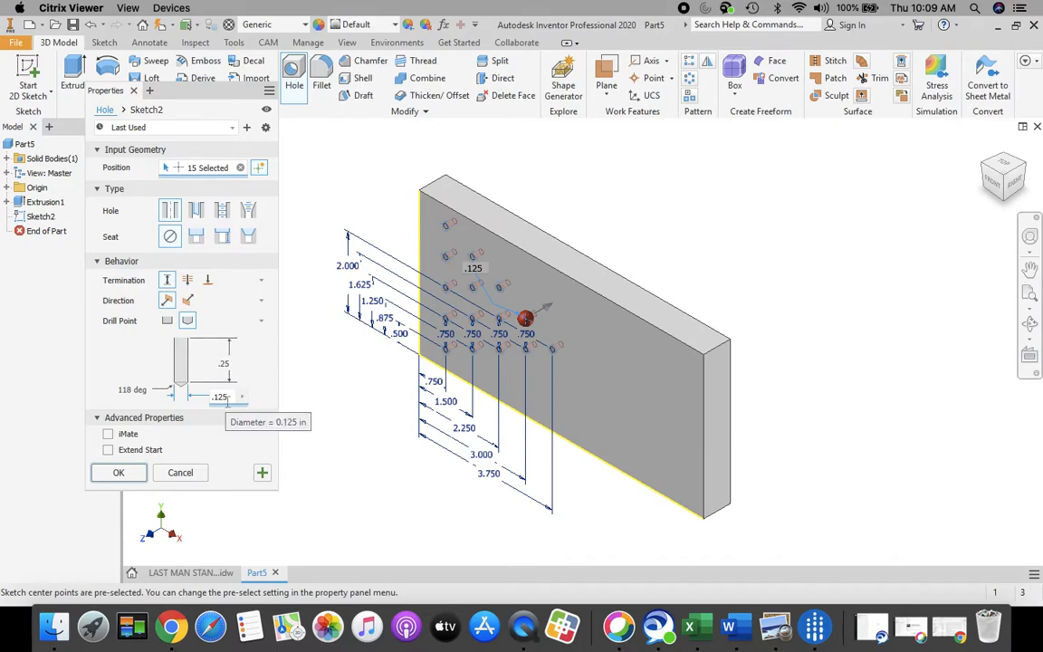
{"action": "left_click", "coordinate": [122, 473]}
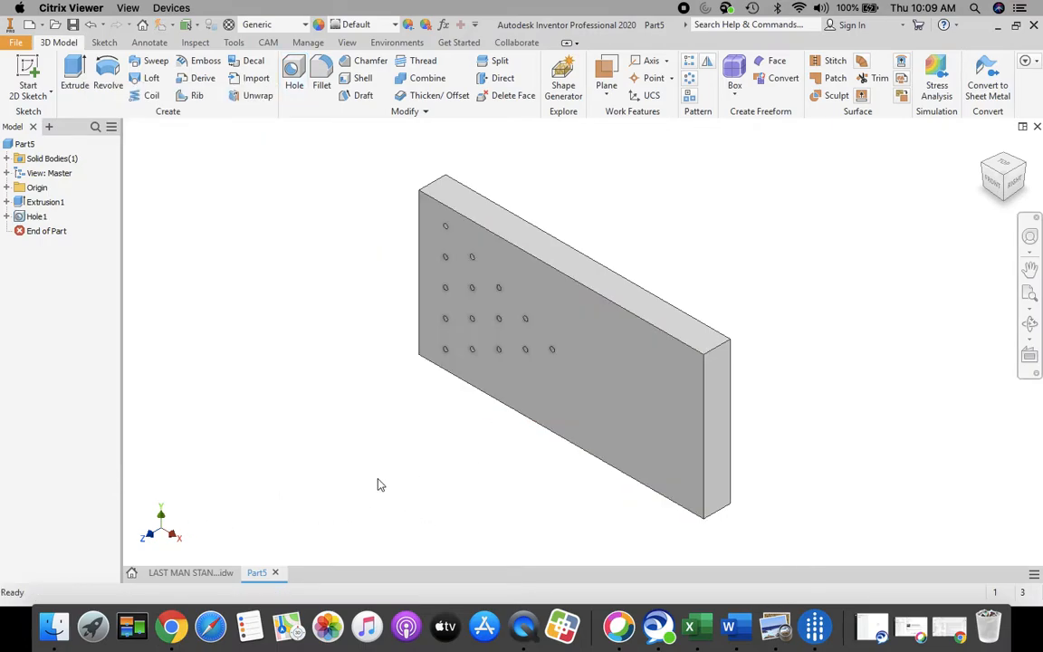
Consult the drawing's dimensions for the tall rectangular pocket, and start a new sketch on the block's front face.
{"action": "left_click", "coordinate": [187, 573]}
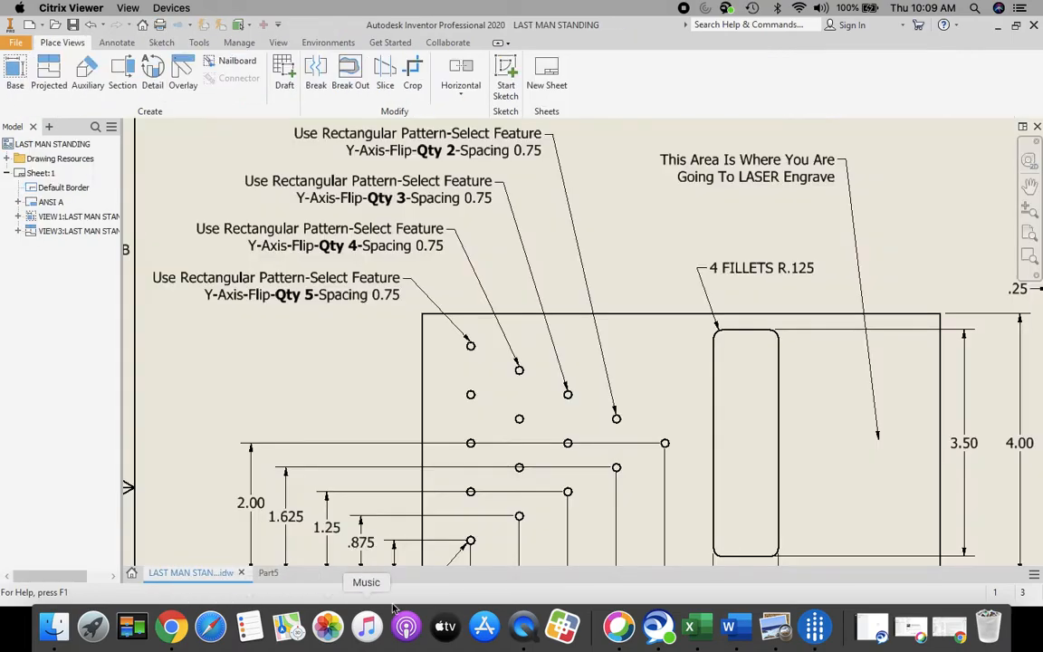
{"action": "mouse_move", "coordinate": [297, 401]}
{"action": "middle_mouse_down"}
{"action": "mouse_move", "coordinate": [272, 328]}
{"action": "mouse_move", "coordinate": [205, 222]}
{"action": "middle_mouse_up"}
{"action": "scroll", "coordinate": [555, 392], "scroll_direction": "down", "scroll_amount": 2}
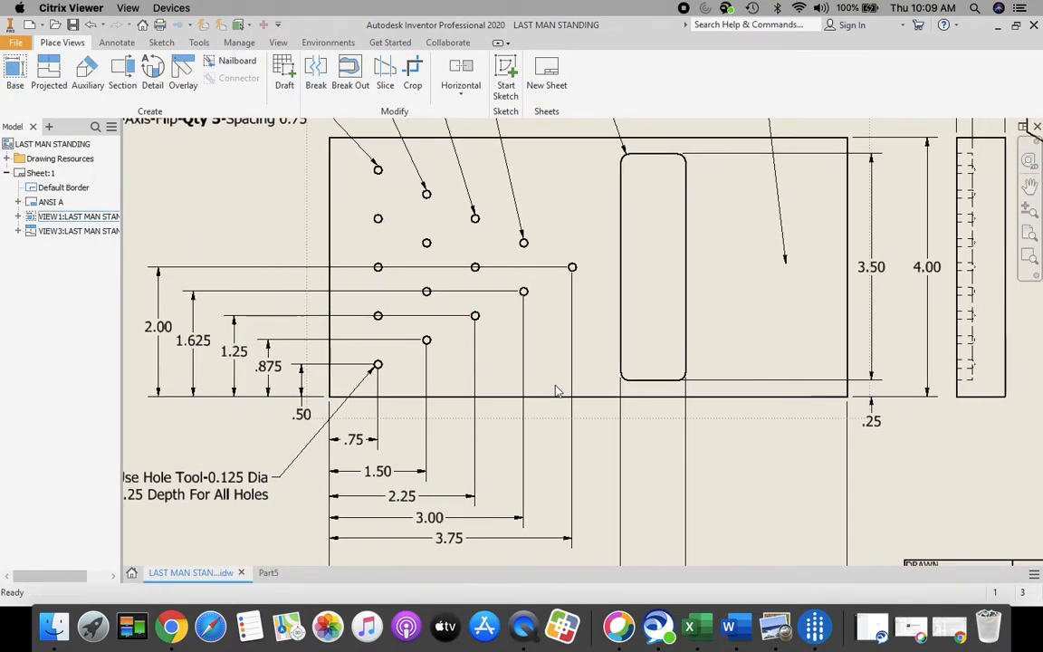
{"action": "scroll", "coordinate": [552, 389], "scroll_direction": "up", "scroll_amount": 4}
{"action": "scroll", "coordinate": [551, 389], "scroll_direction": "down", "scroll_amount": 5}
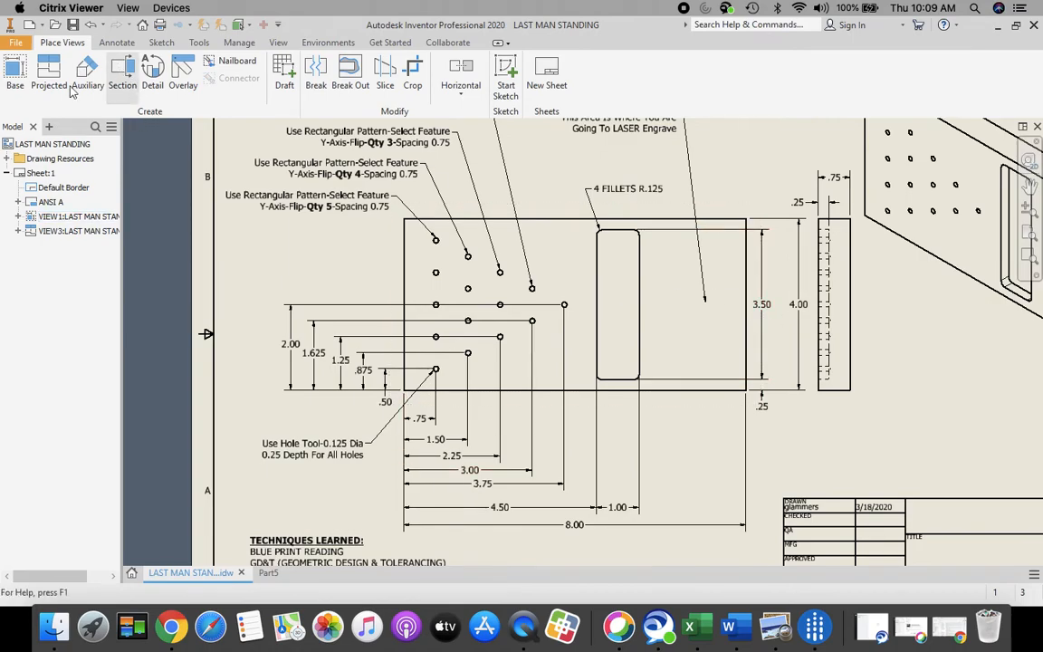
{"action": "left_click", "coordinate": [269, 574]}
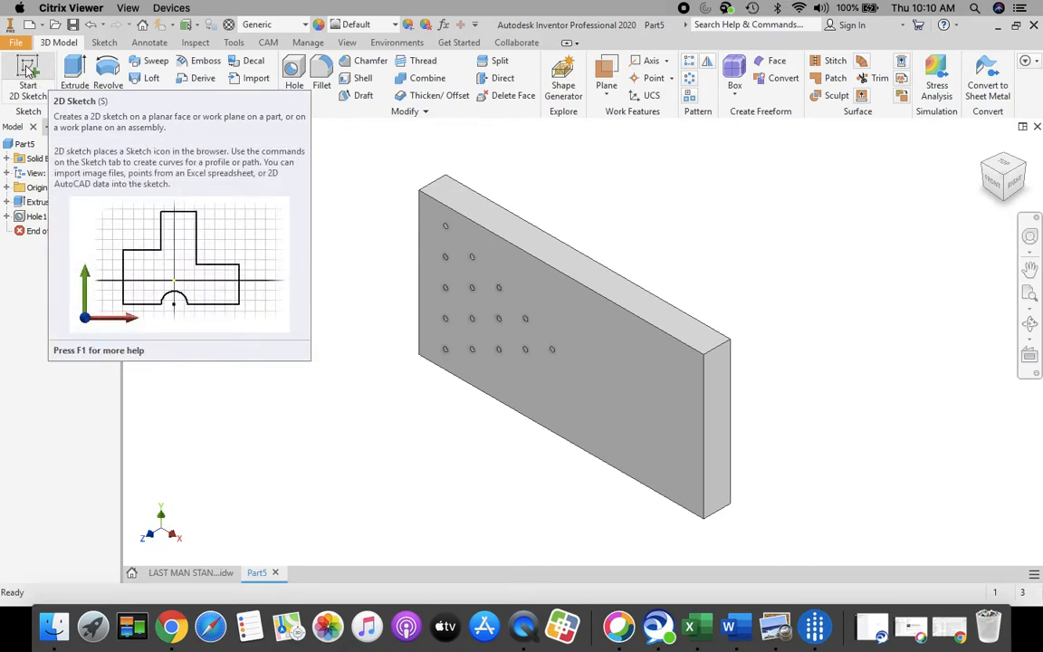
{"action": "left_click", "coordinate": [28, 73]}
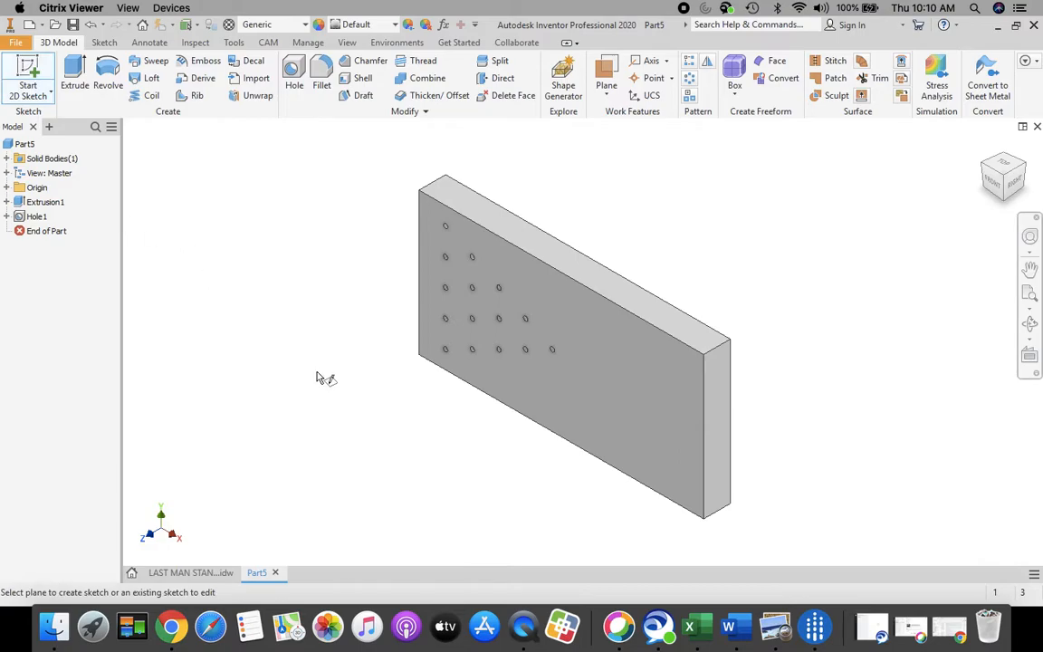
{"action": "left_click", "coordinate": [607, 397]}
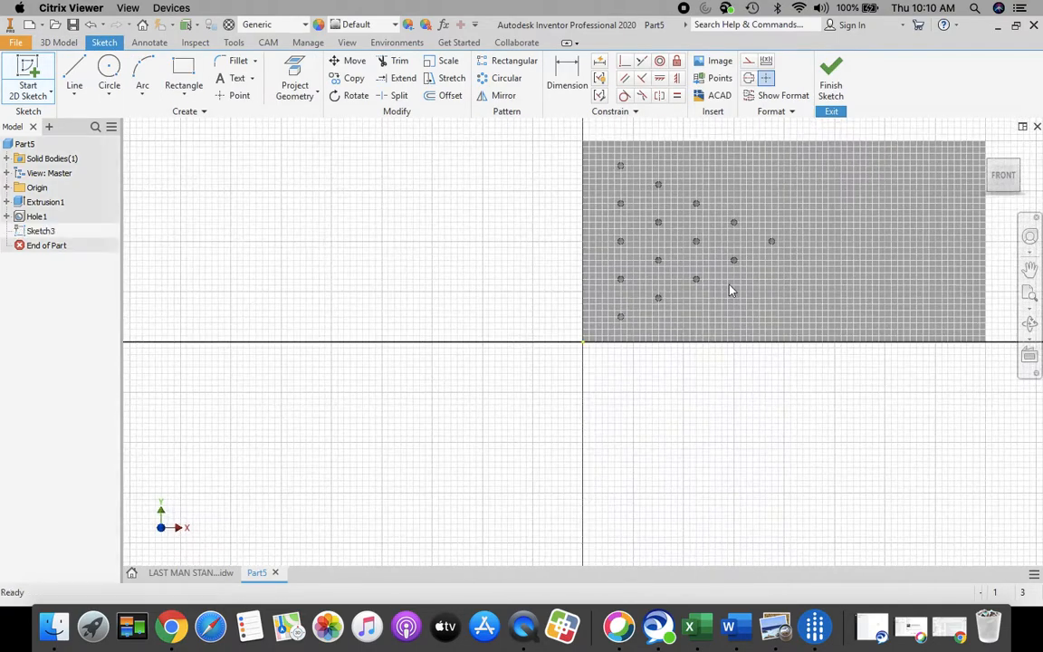
Sketch a rectangle 1 in wide and 3.5 in tall on the front face, just right of the hole pattern.
{"action": "left_click", "coordinate": [1030, 269]}
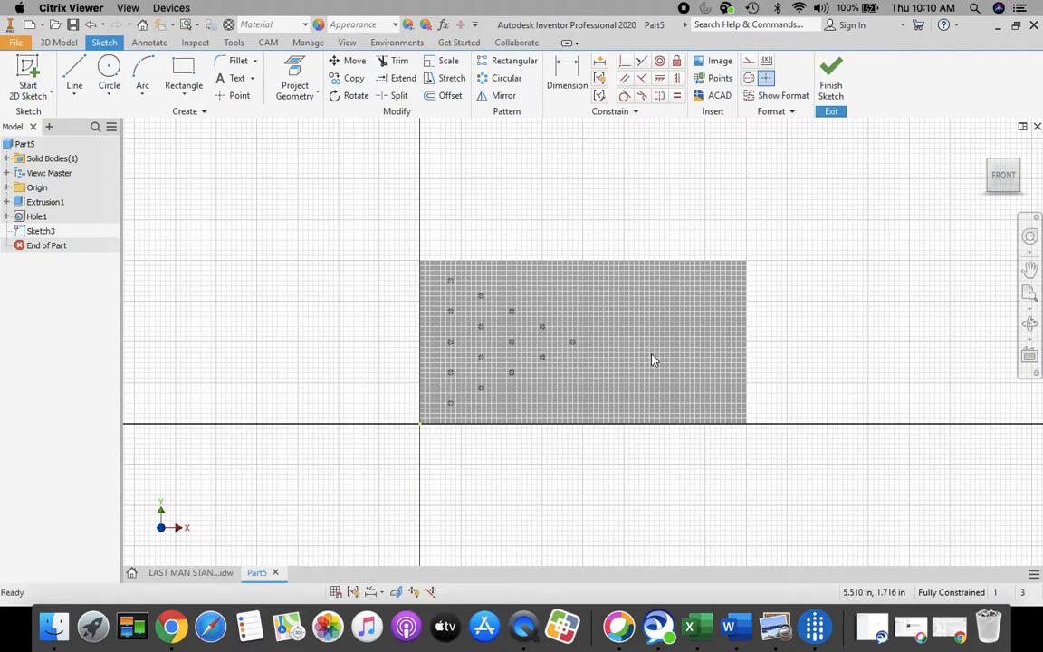
{"action": "scroll", "coordinate": [654, 360], "scroll_direction": "up", "scroll_amount": 3}
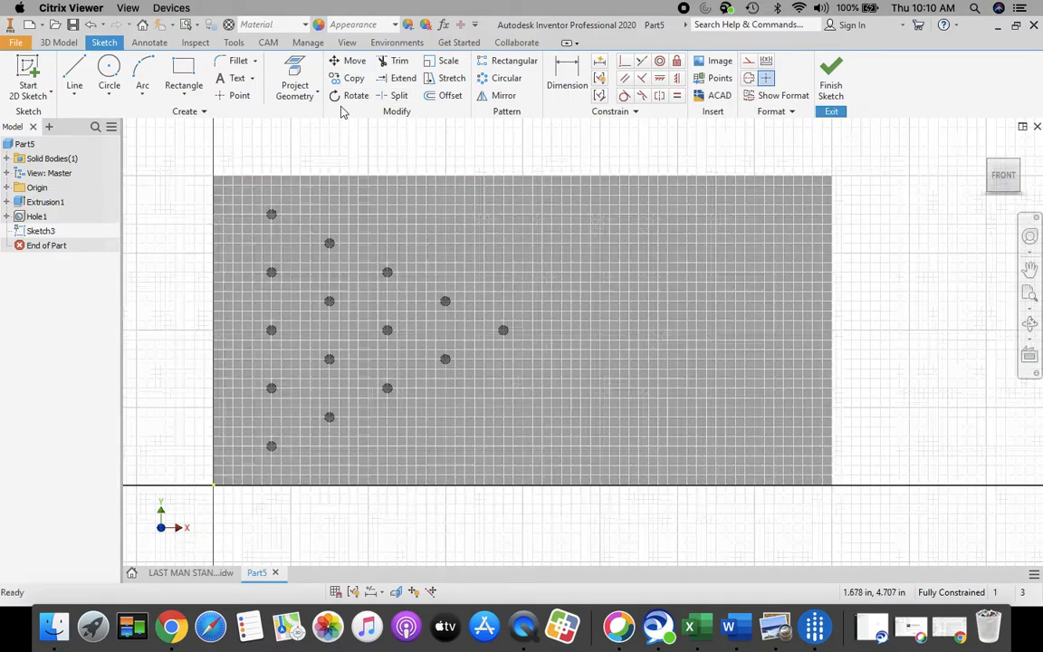
{"action": "left_click", "coordinate": [183, 70]}
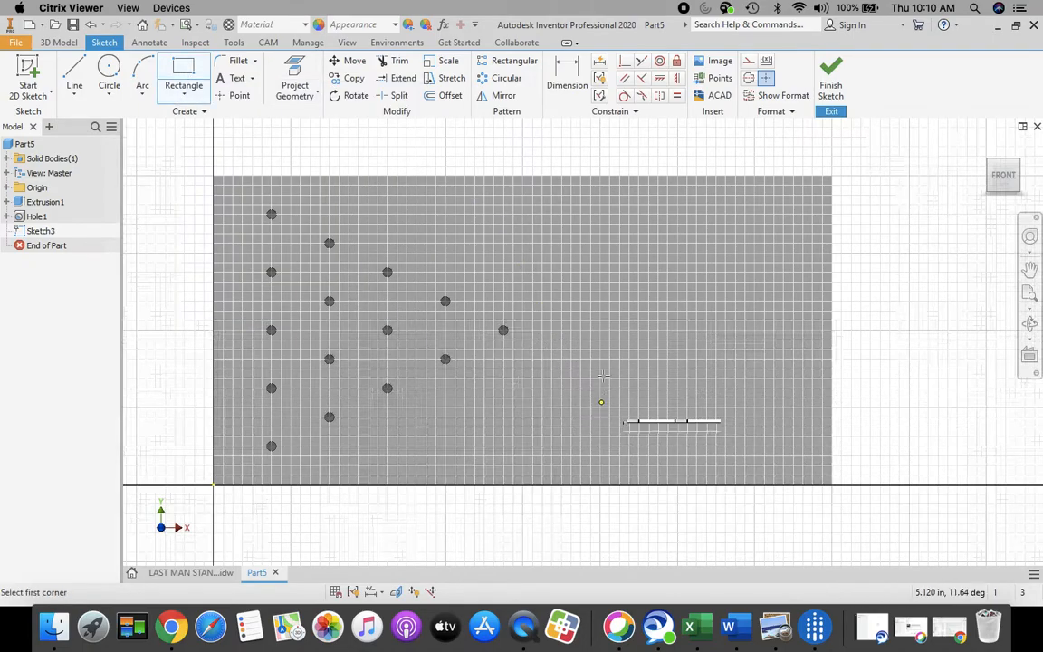
{"action": "left_click", "coordinate": [574, 441]}
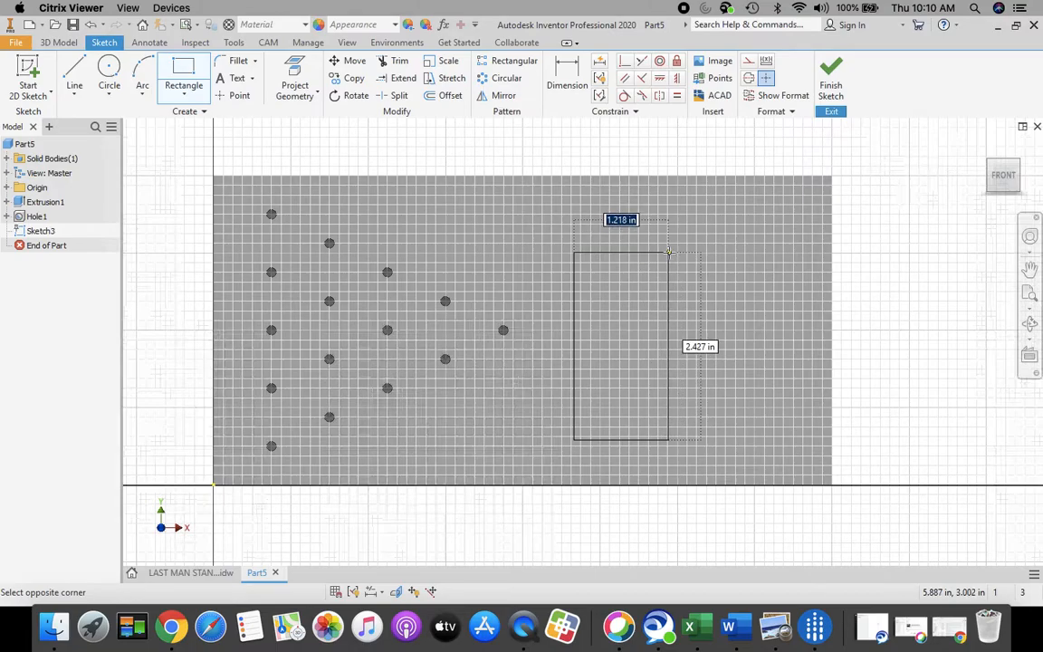
{"action": "type", "text": "1"}
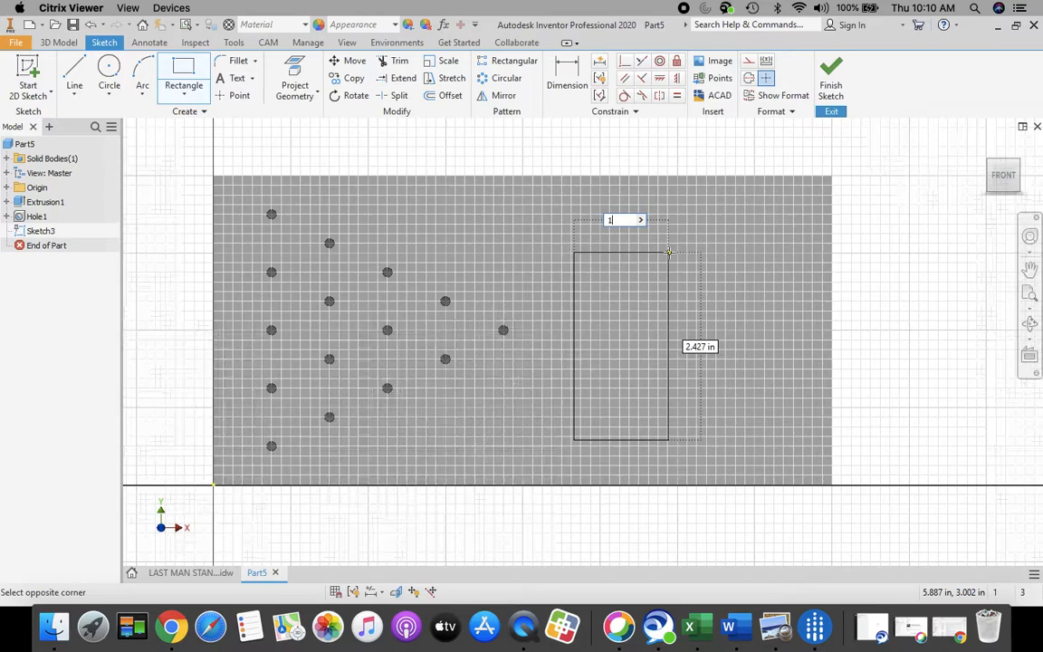
{"action": "key", "text": "Tab"}
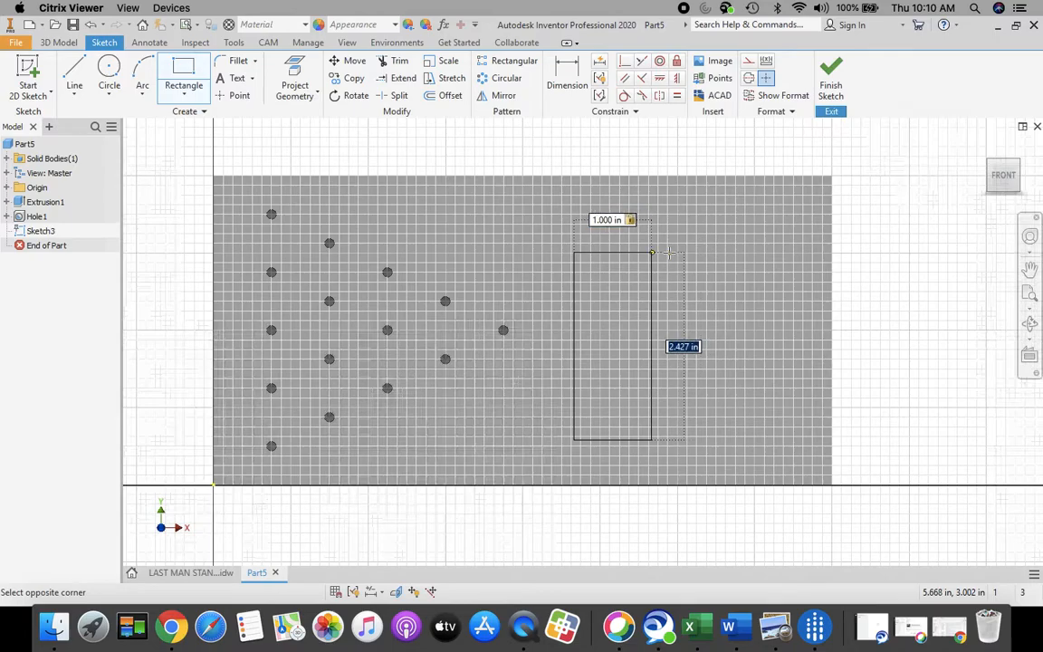
{"action": "type", "text": "3.5"}
{"action": "key", "text": "Return"}
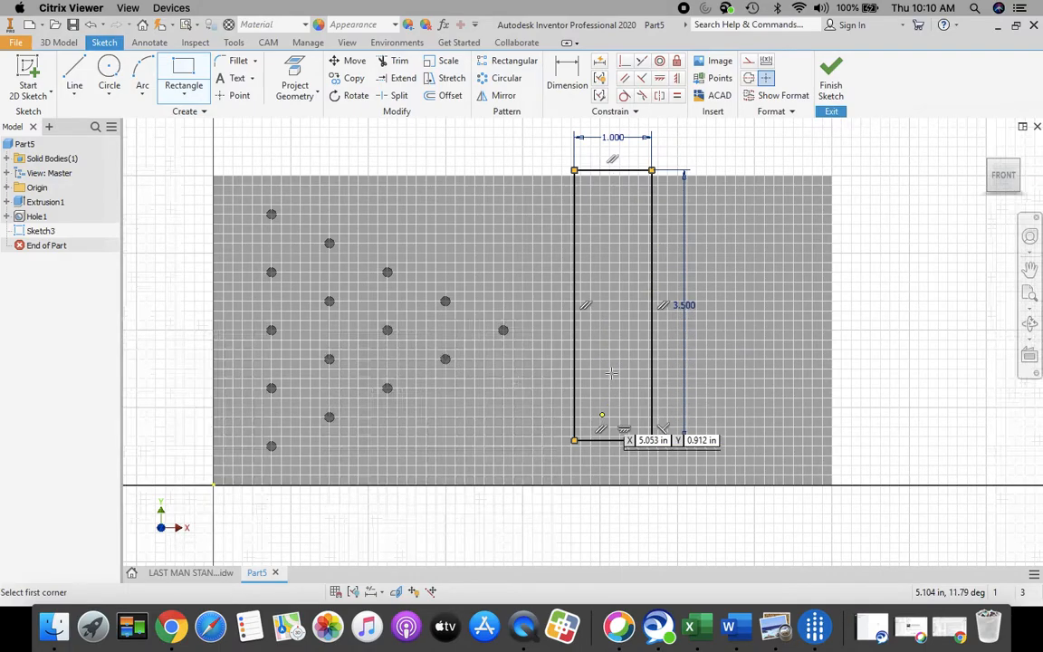
Check the pocket's position in the drawing and dimension the rectangle's lower edge 0.25 in above the block's bottom edge.
{"action": "left_click", "coordinate": [181, 573]}
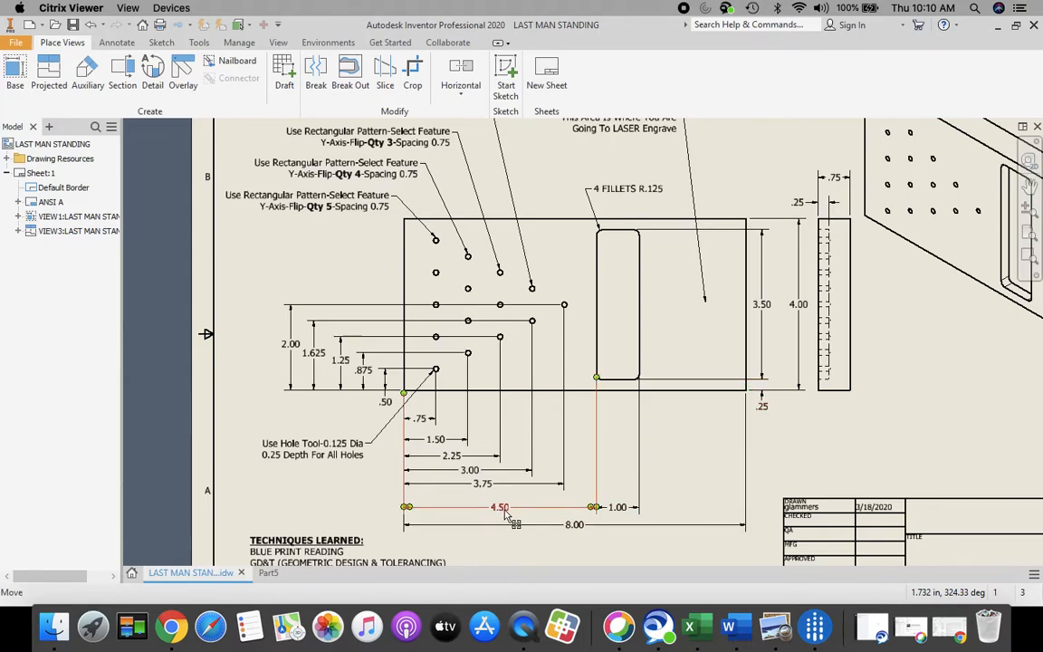
{"action": "left_click", "coordinate": [270, 574]}
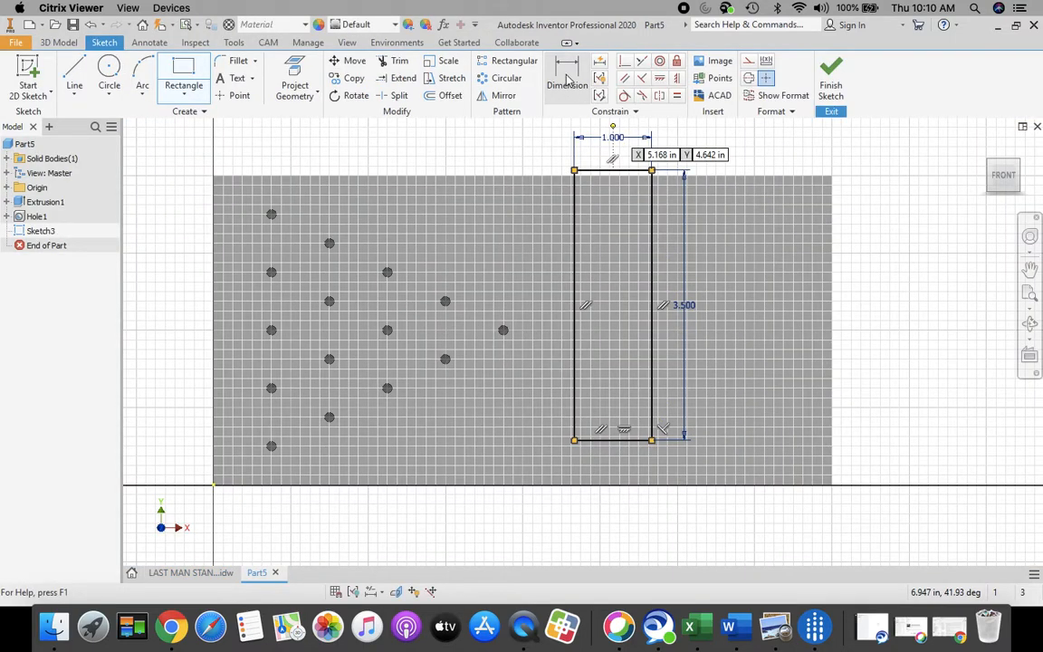
{"action": "left_click", "coordinate": [567, 77]}
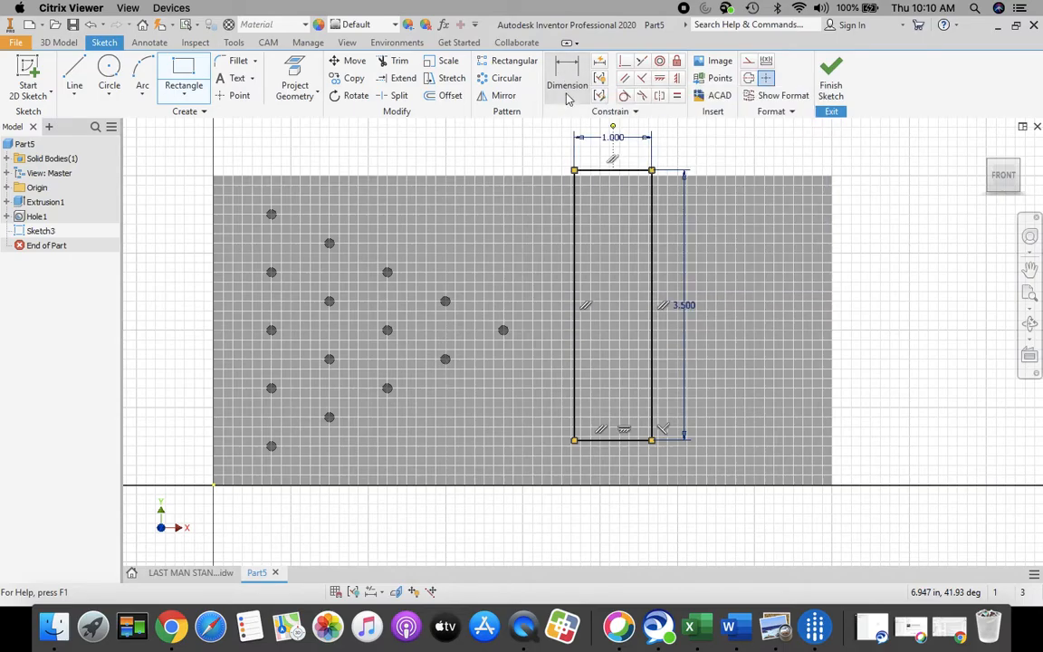
{"action": "left_click", "coordinate": [650, 491]}
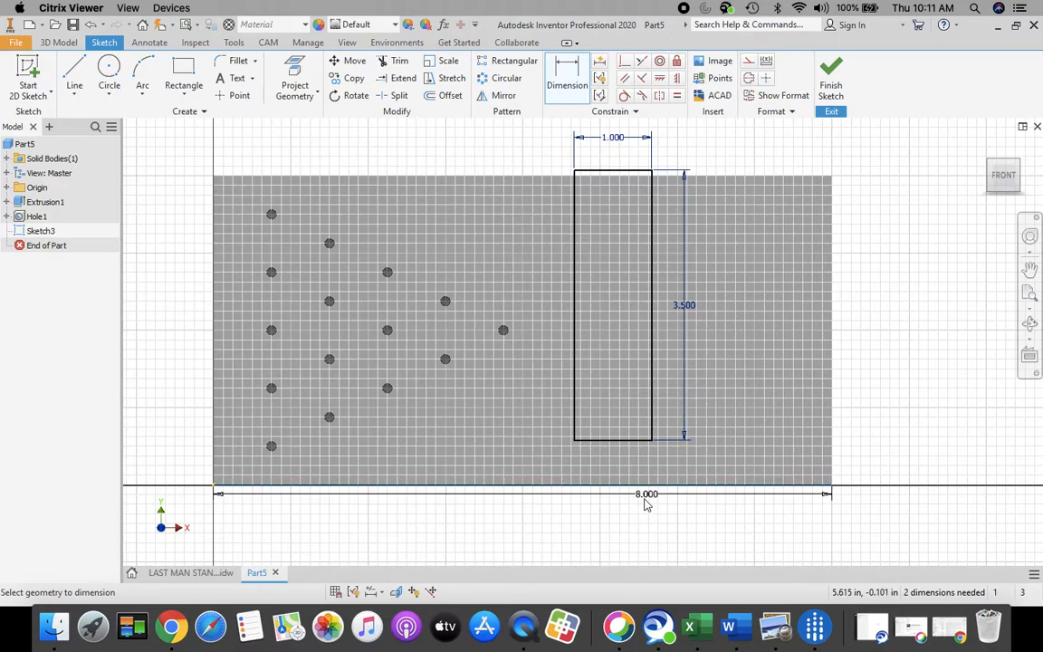
{"action": "left_click", "coordinate": [622, 444]}
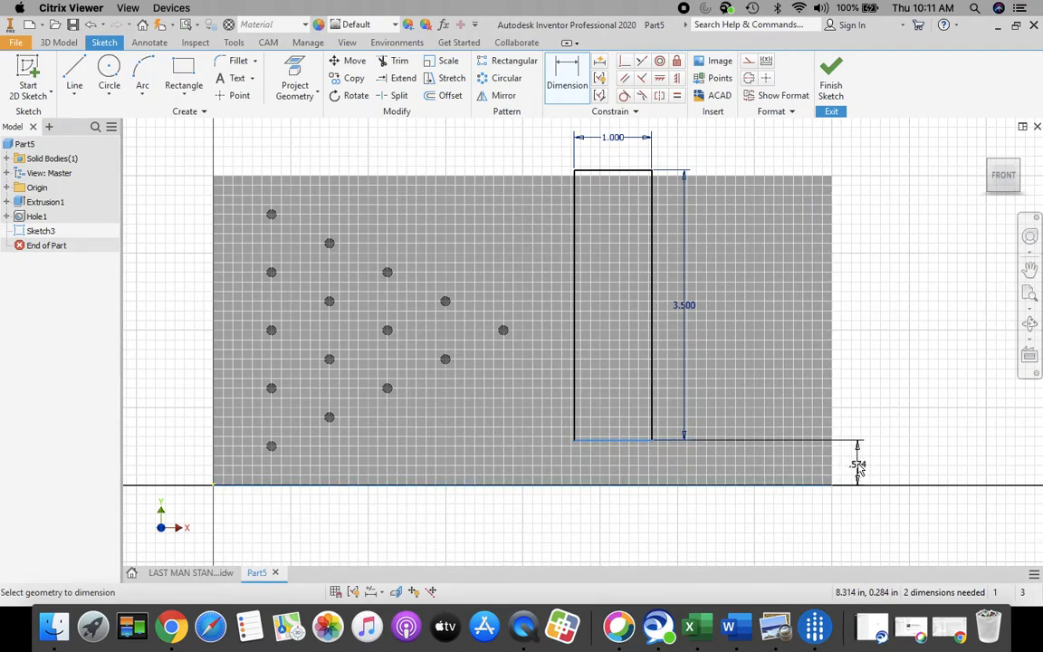
{"action": "left_click", "coordinate": [860, 464]}
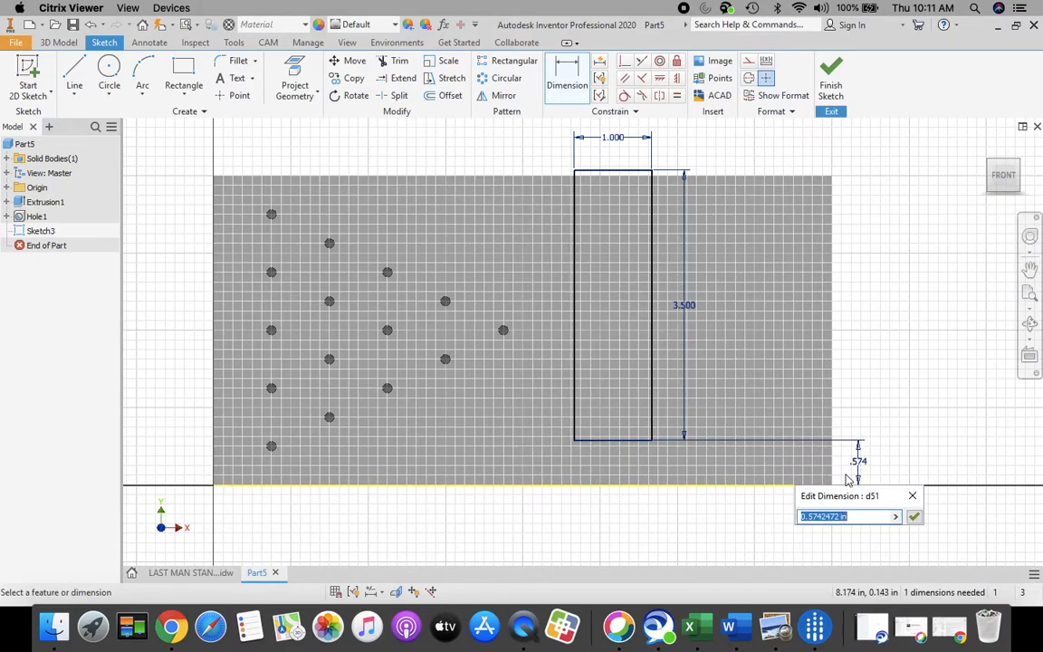
{"action": "type", "text": ".25"}
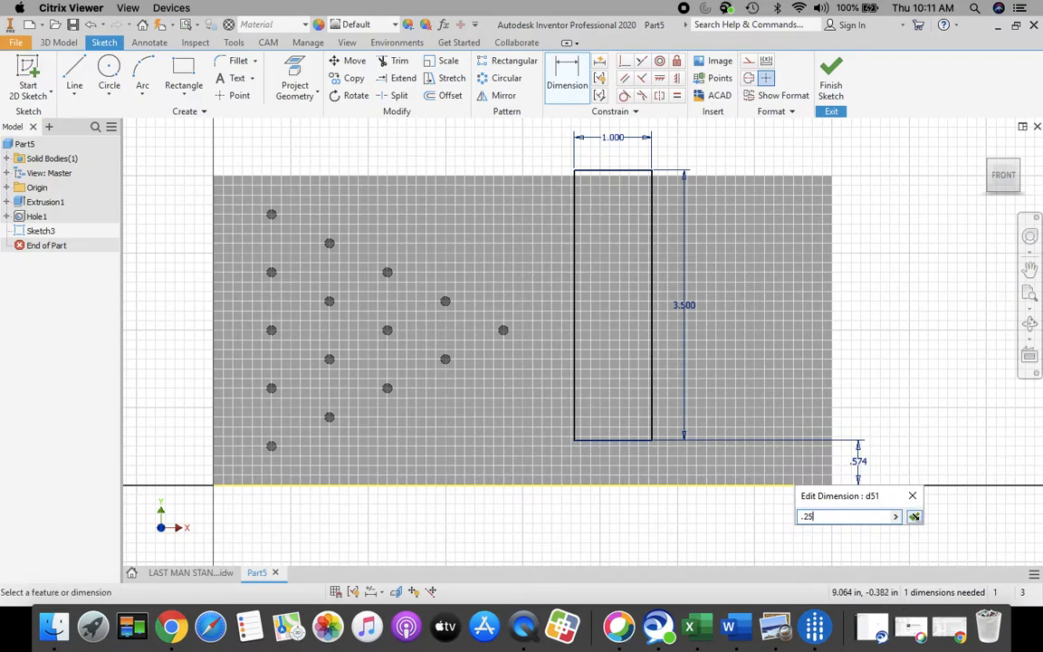
{"action": "left_click", "coordinate": [914, 516]}
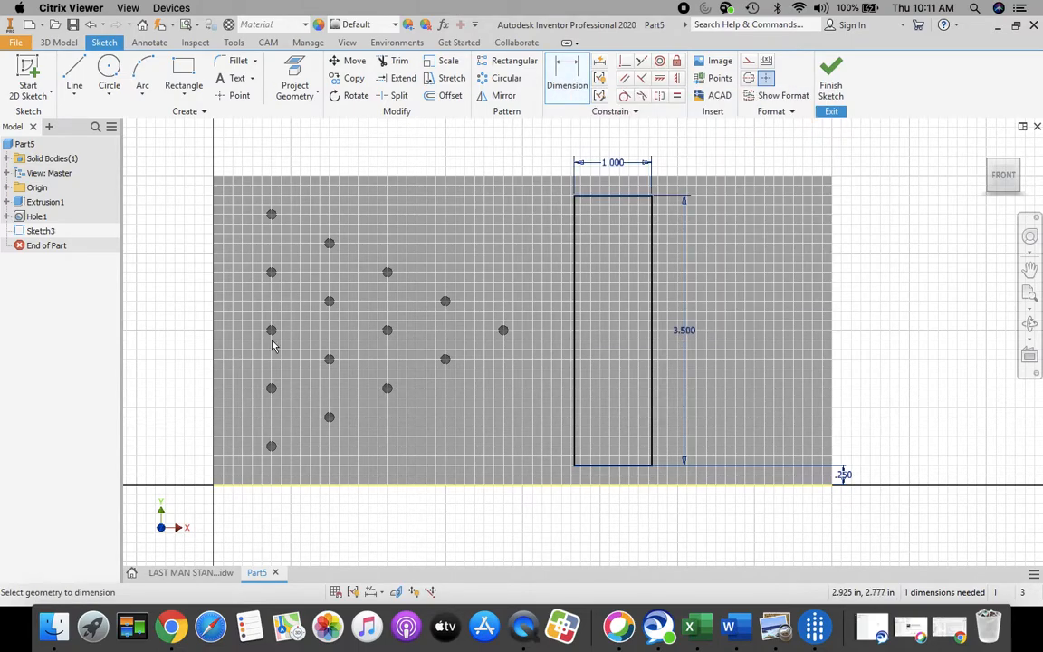
Dimension the rectangle's left side 4.5 in from the block's left edge.
{"action": "left_click", "coordinate": [214, 412]}
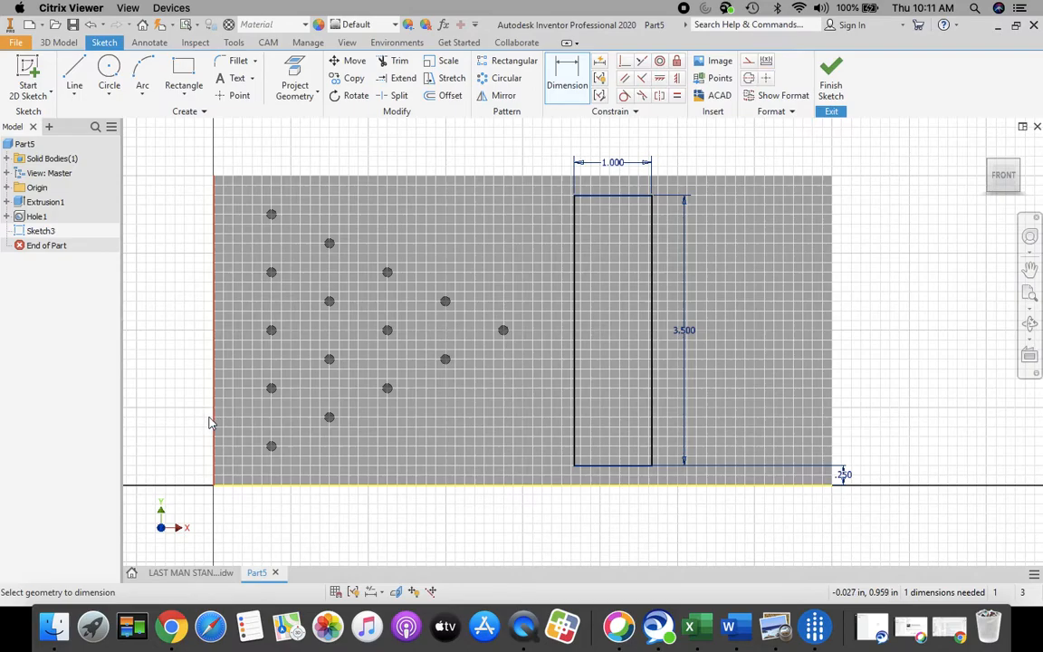
{"action": "left_click", "coordinate": [576, 426]}
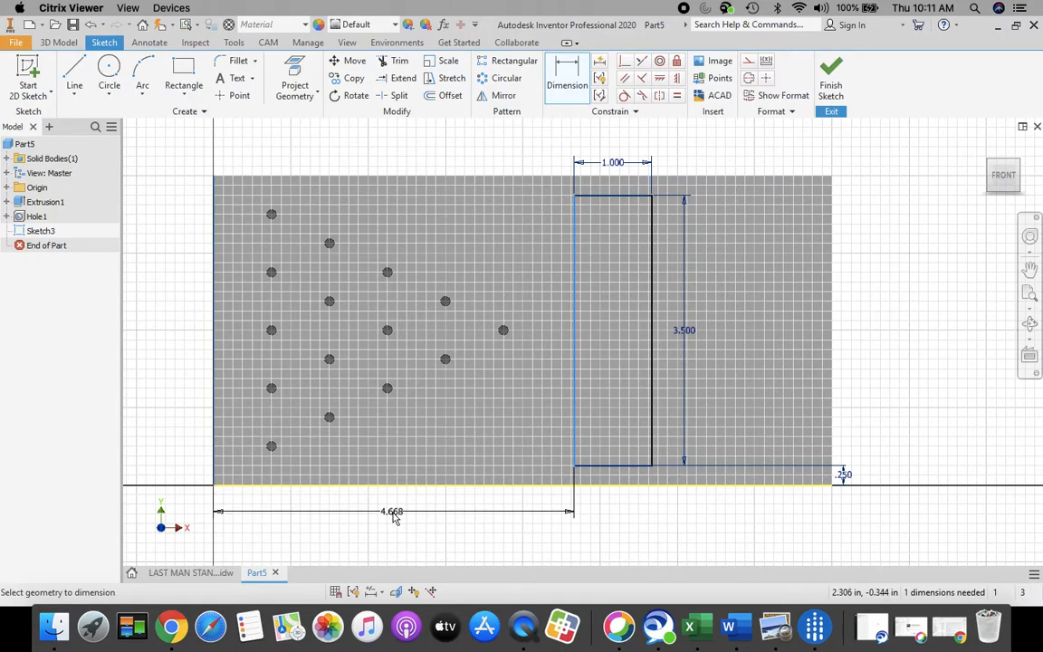
{"action": "left_click", "coordinate": [393, 517]}
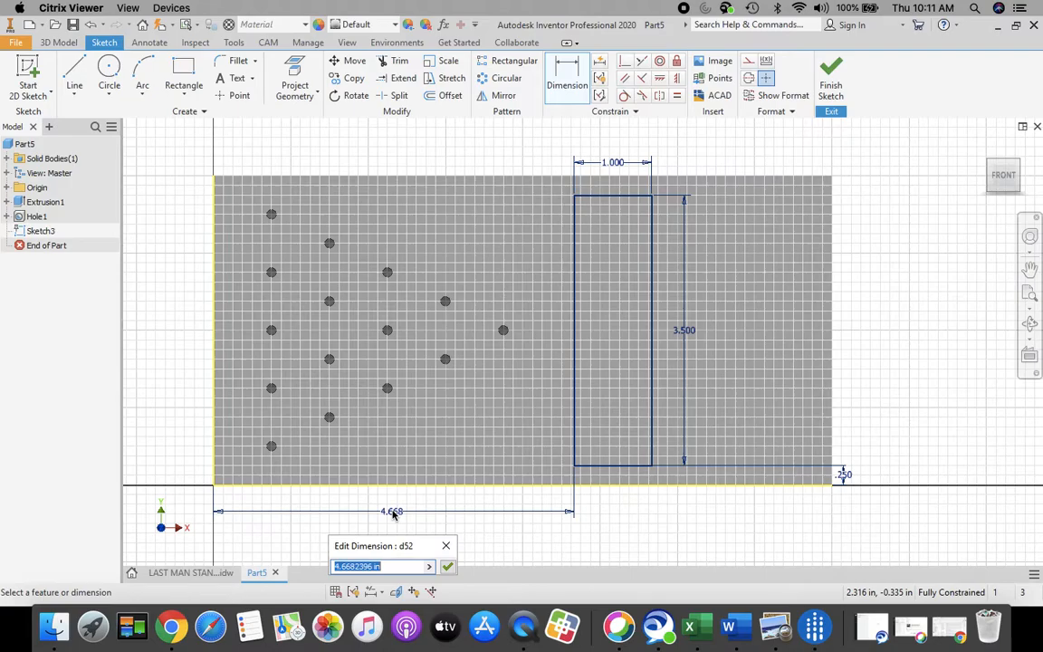
{"action": "type", "text": "4.5"}
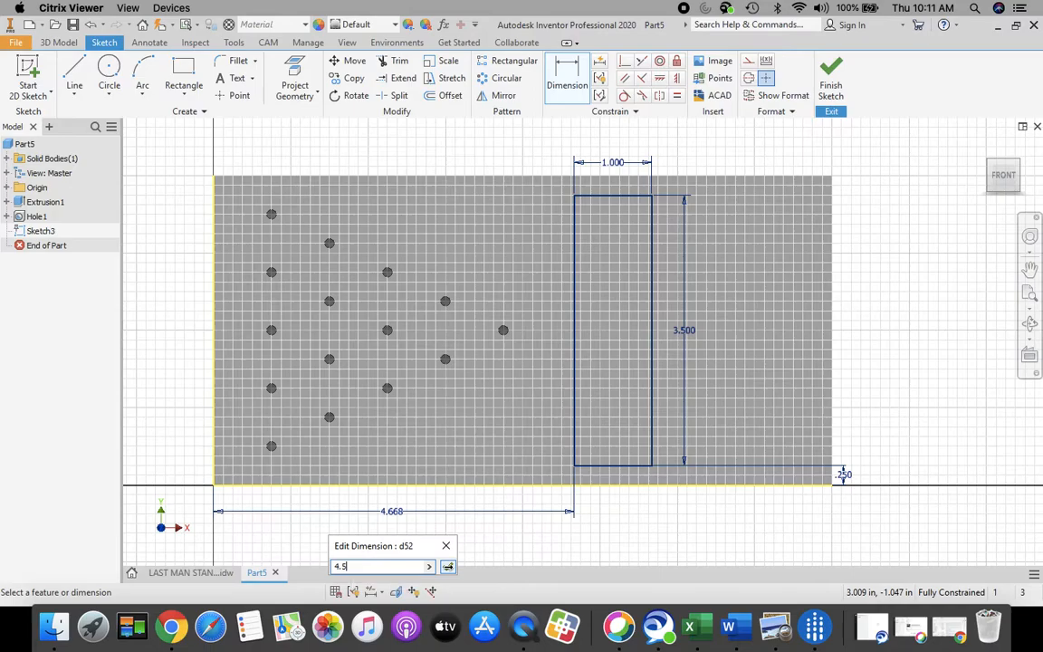
{"action": "left_click", "coordinate": [448, 566]}
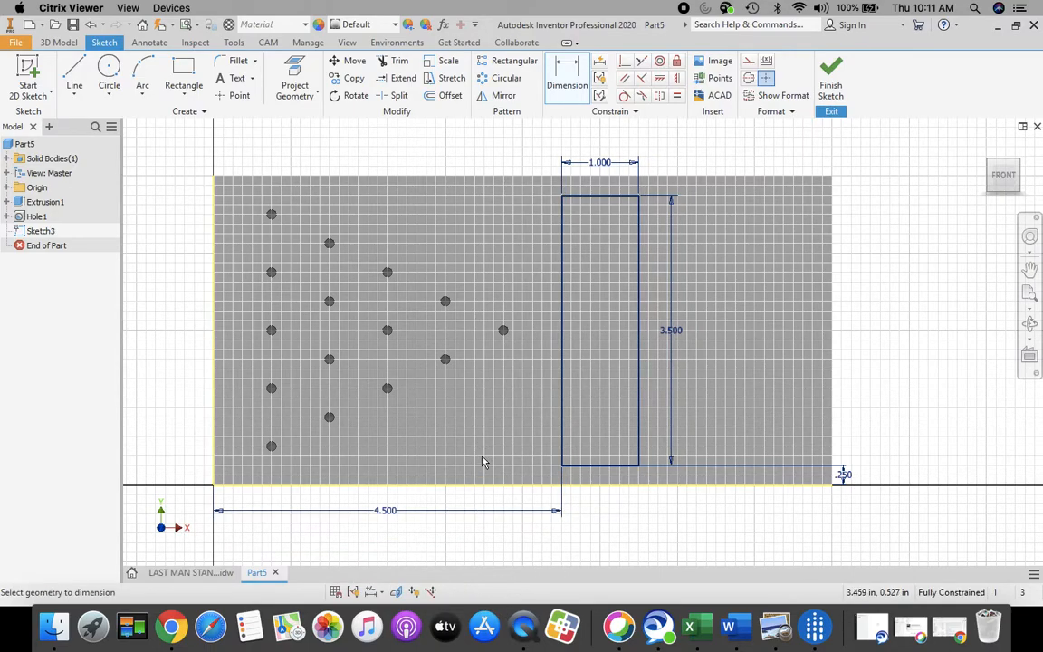
Check the pocket's corner fillets in the drawing and round the rectangle's upper-left corner with a 0.125 in sketch fillet.
{"action": "left_click", "coordinate": [190, 573]}
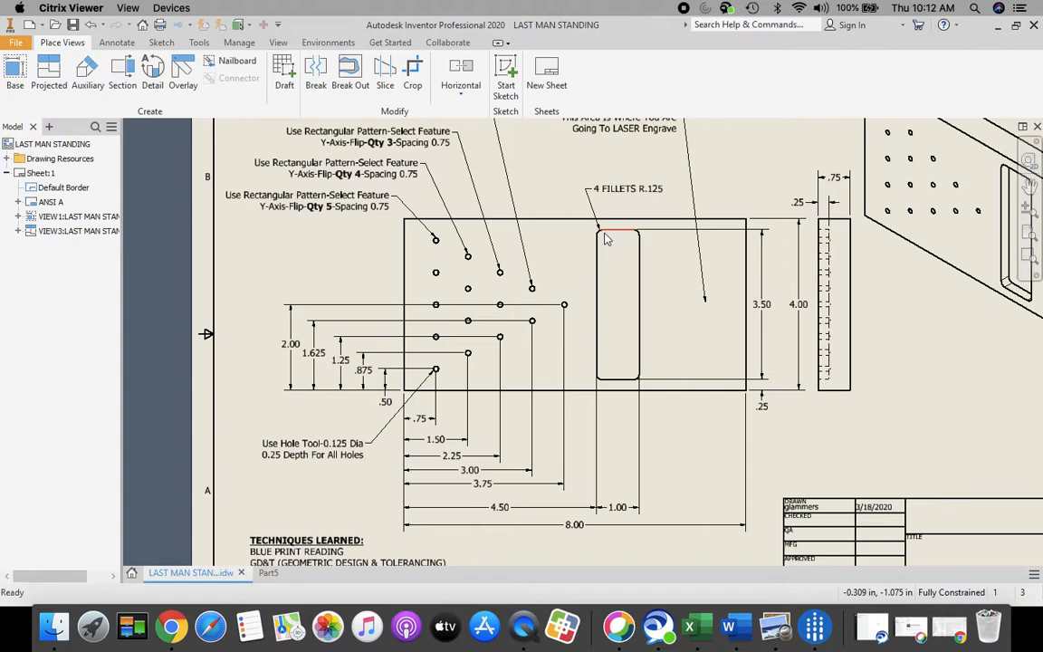
{"action": "scroll", "coordinate": [609, 240], "scroll_direction": "up", "scroll_amount": 3}
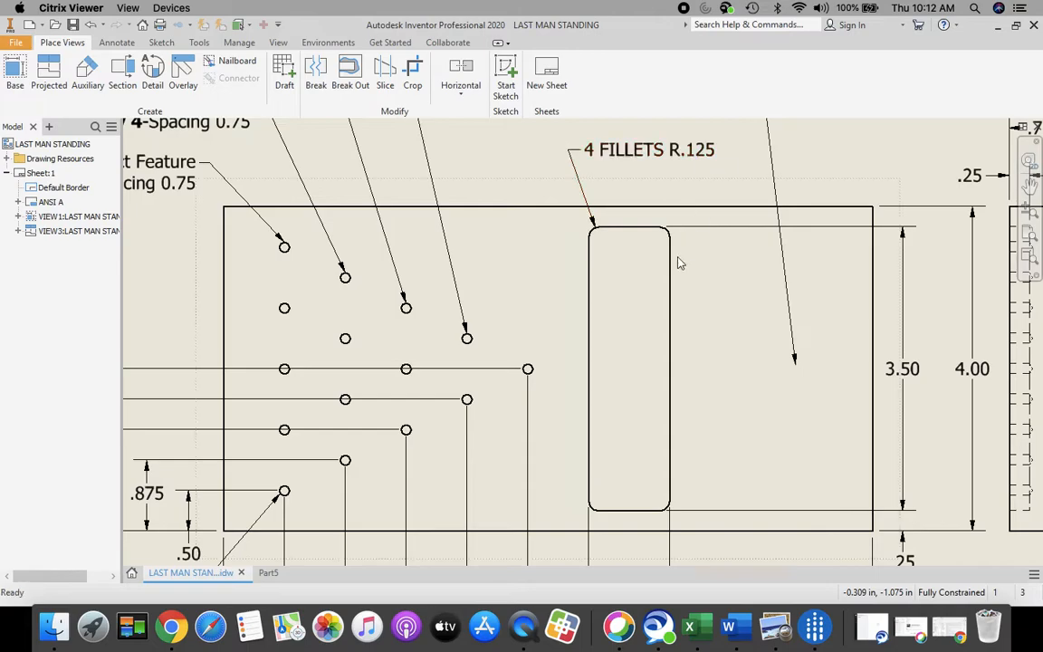
{"action": "left_click", "coordinate": [1030, 256]}
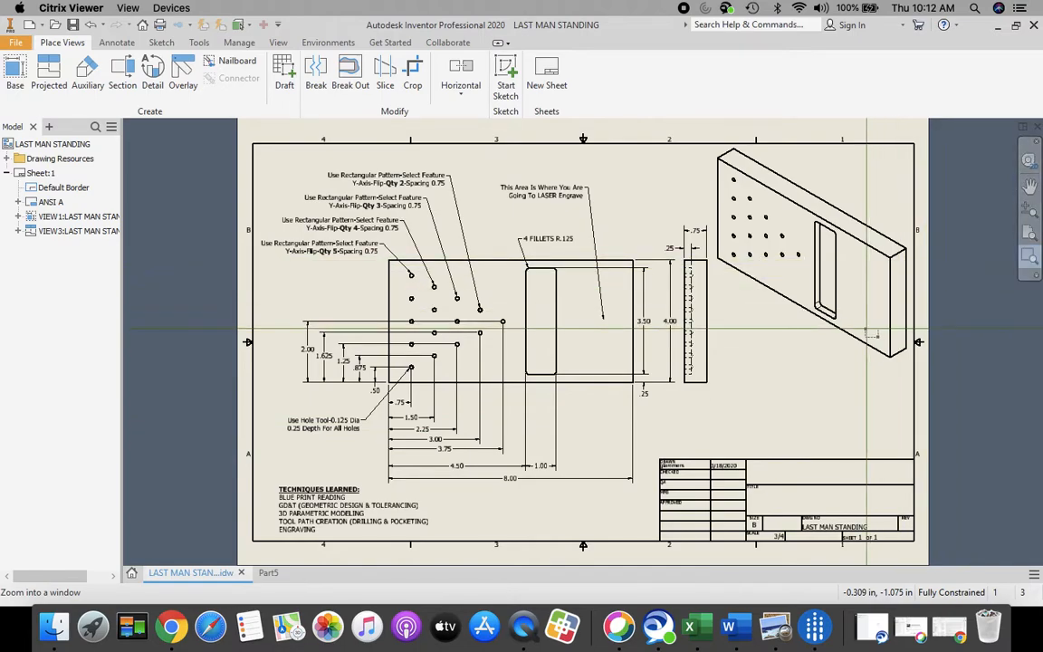
{"action": "key", "text": "Escape"}
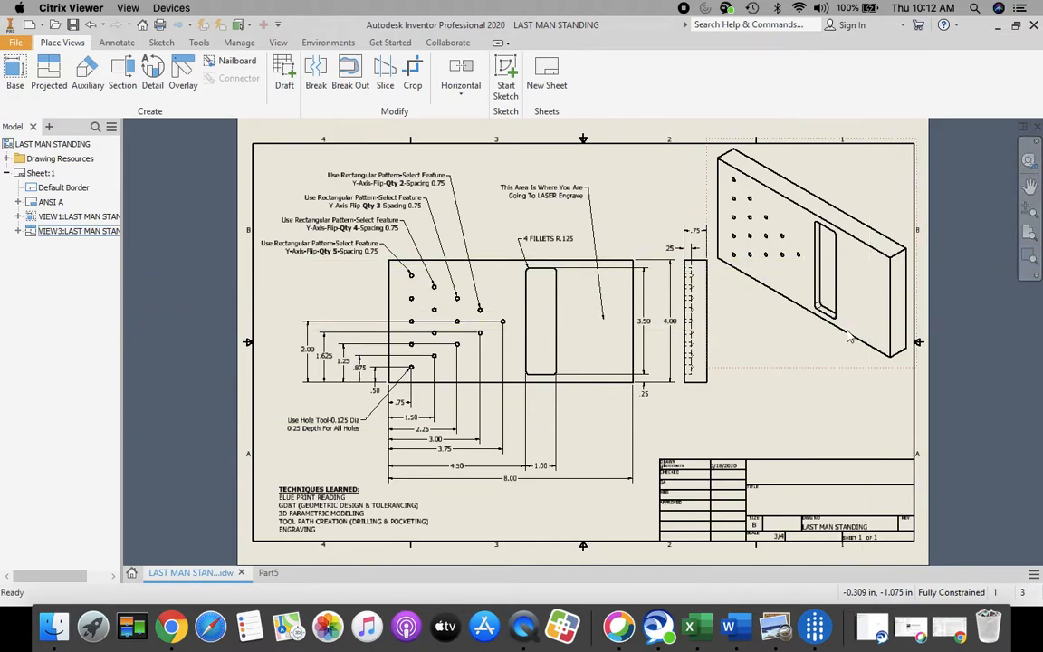
{"action": "left_click", "coordinate": [269, 573]}
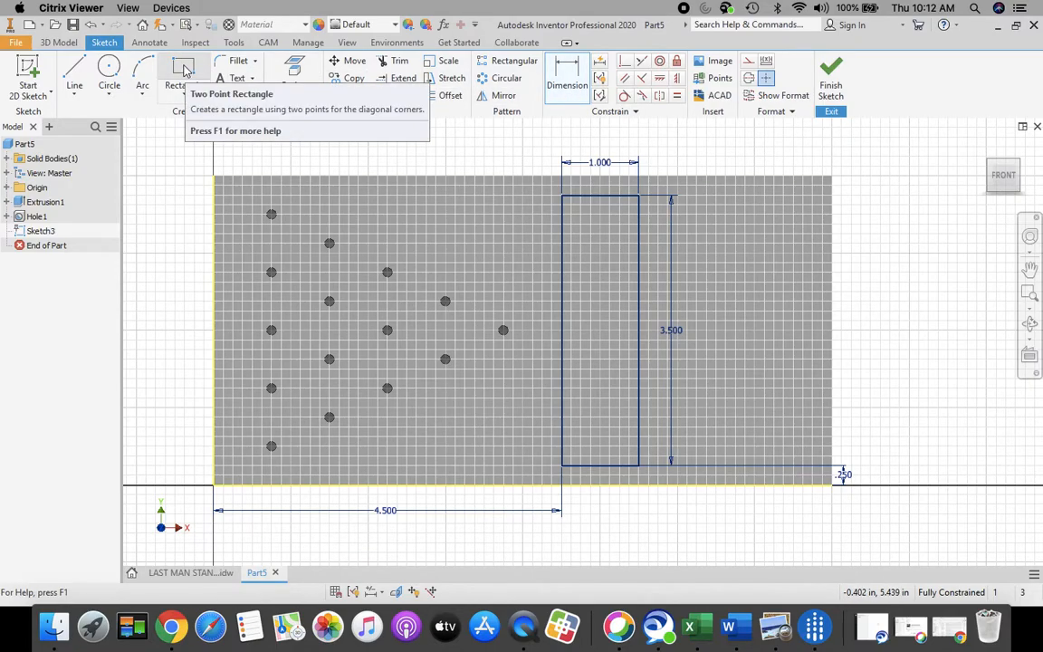
{"action": "left_click", "coordinate": [238, 63]}
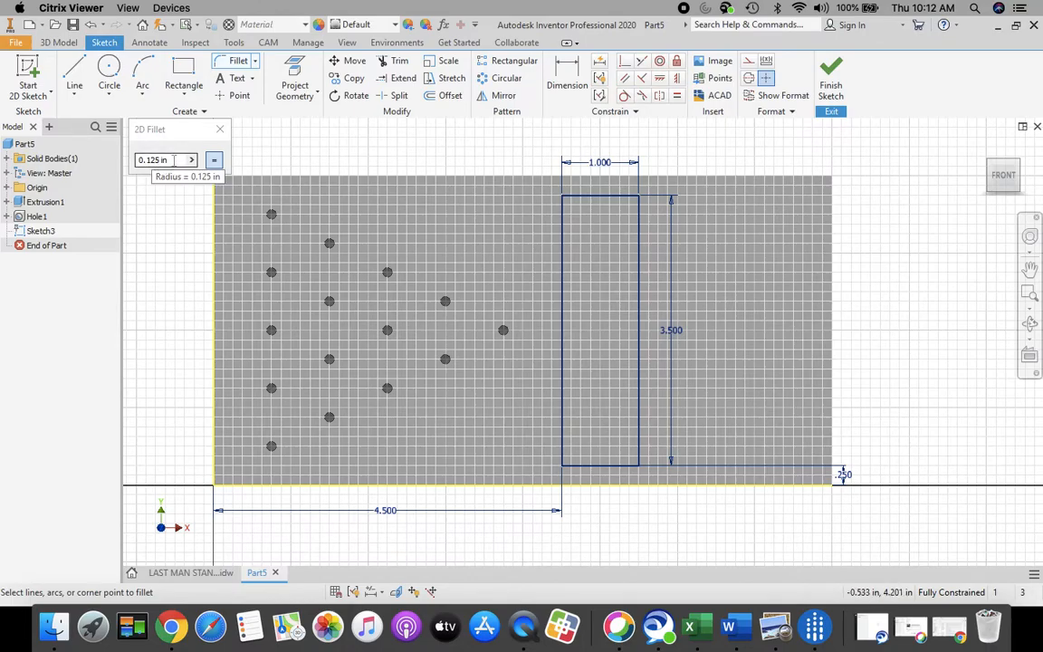
{"action": "left_click", "coordinate": [169, 160]}
{"action": "left_click_drag", "start_coordinate": [142, 154], "coordinate": [138, 155]}
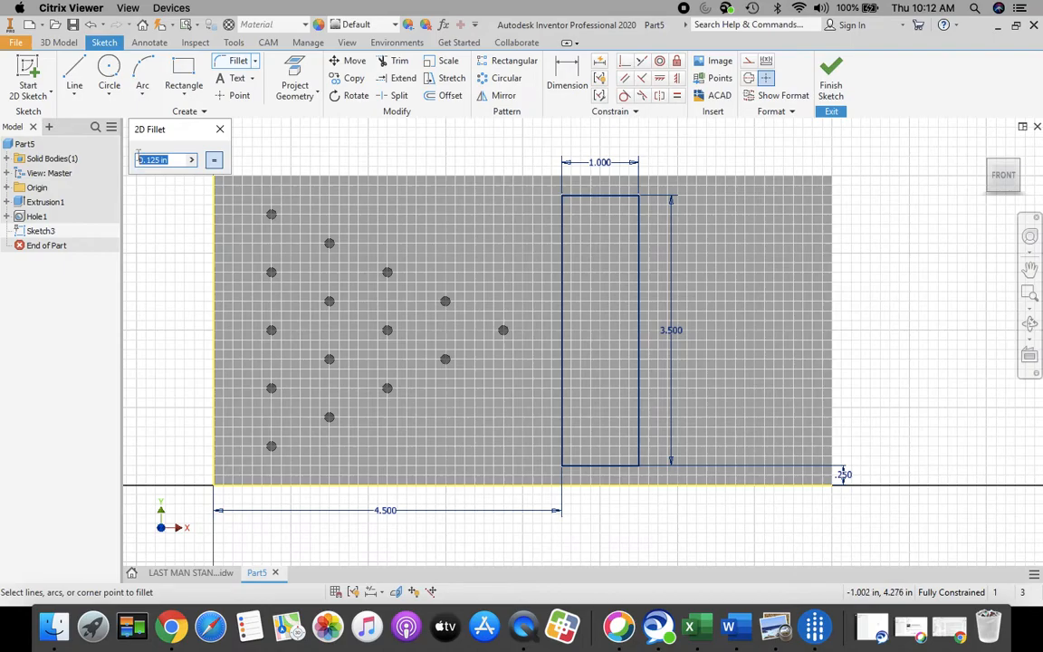
{"action": "type", "text": "."}
{"action": "left_click", "coordinate": [563, 217]}
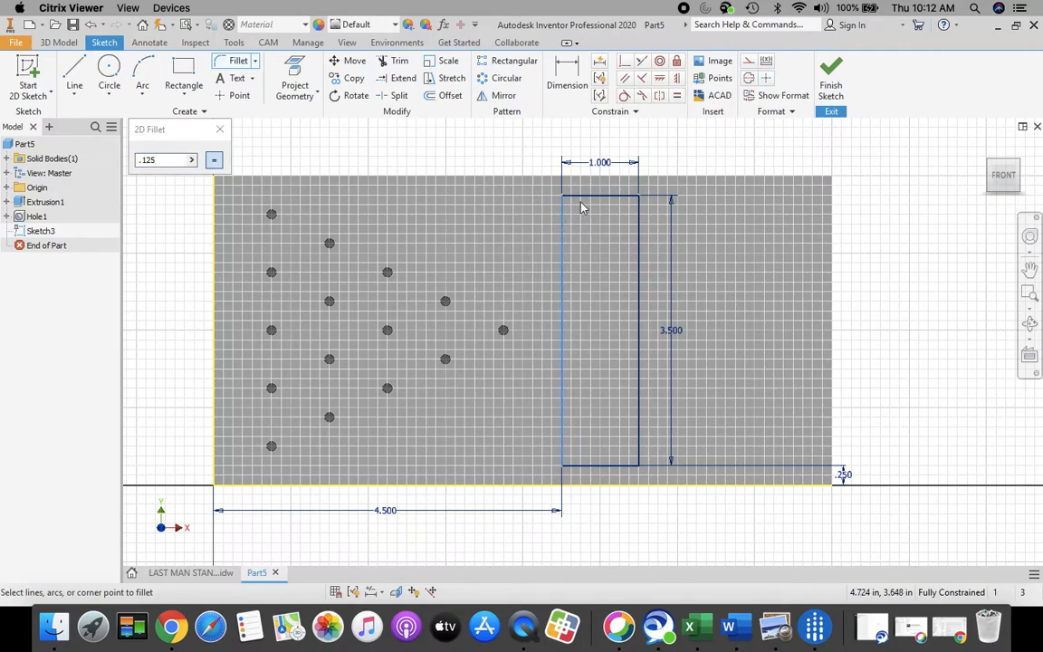
{"action": "left_click", "coordinate": [584, 196]}
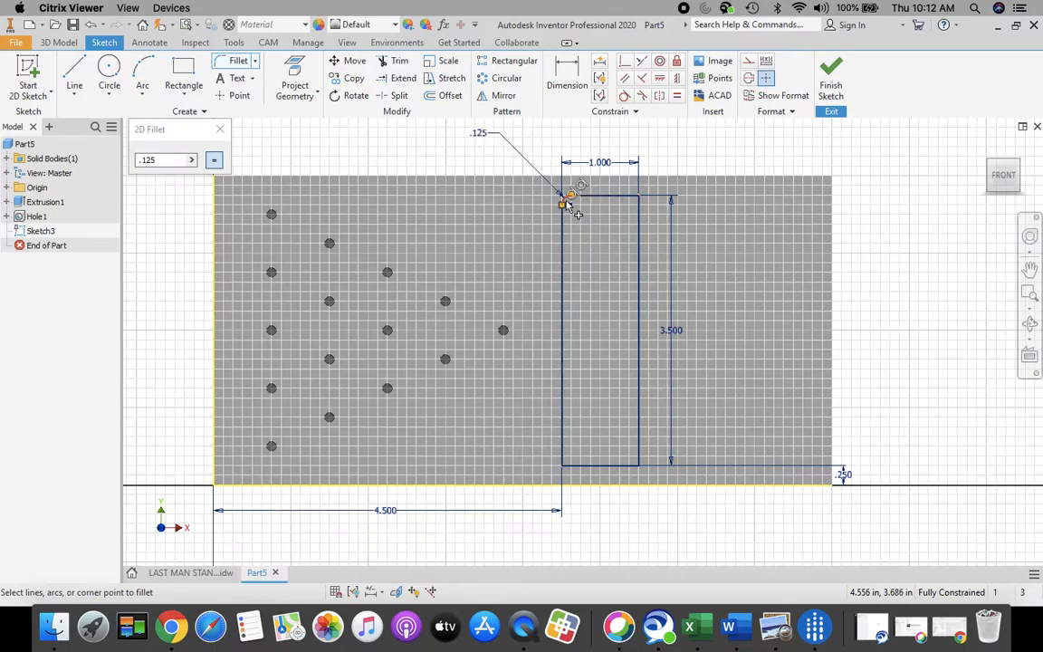
Fillet the rectangle's remaining three corners with the same 0.125 in radius.
{"action": "left_click", "coordinate": [614, 208]}
{"action": "left_click", "coordinate": [641, 238]}
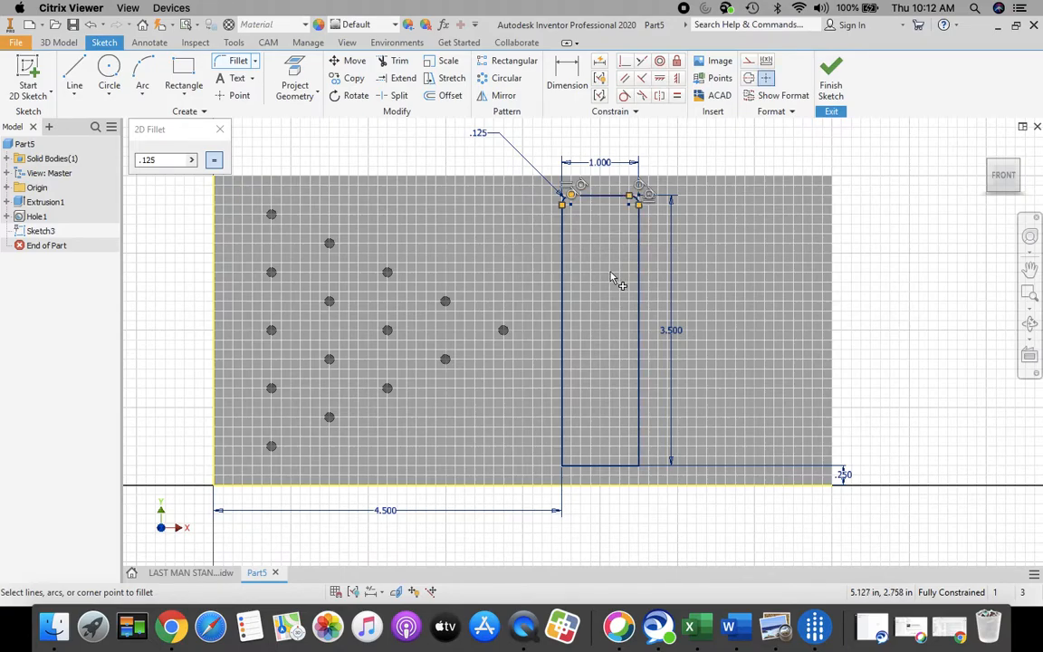
{"action": "left_click", "coordinate": [638, 423]}
{"action": "left_click", "coordinate": [611, 468]}
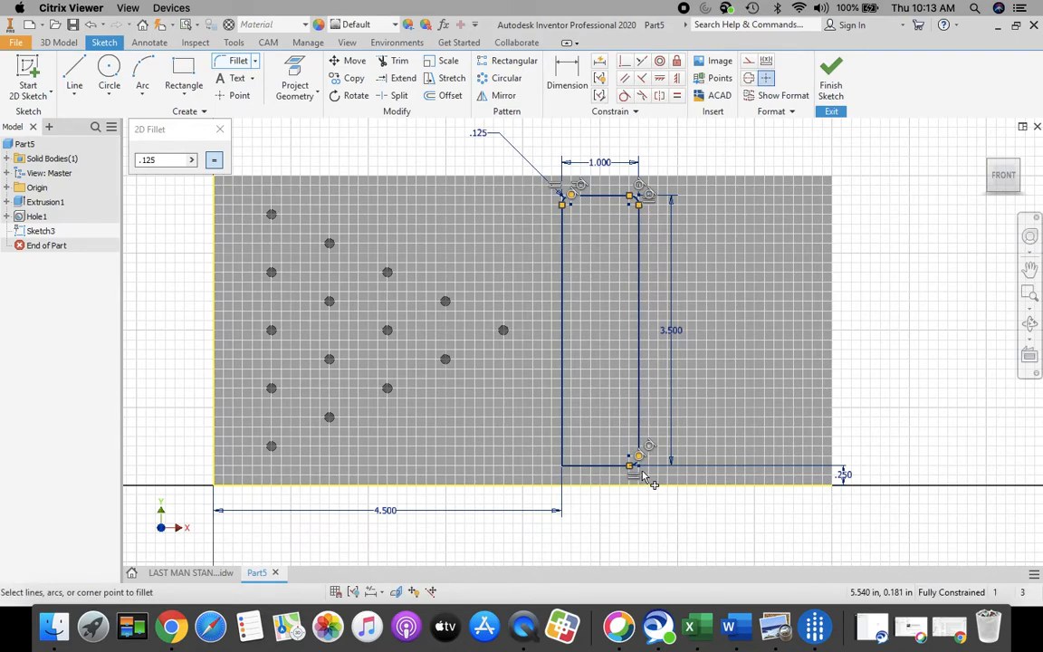
{"action": "left_click", "coordinate": [590, 472]}
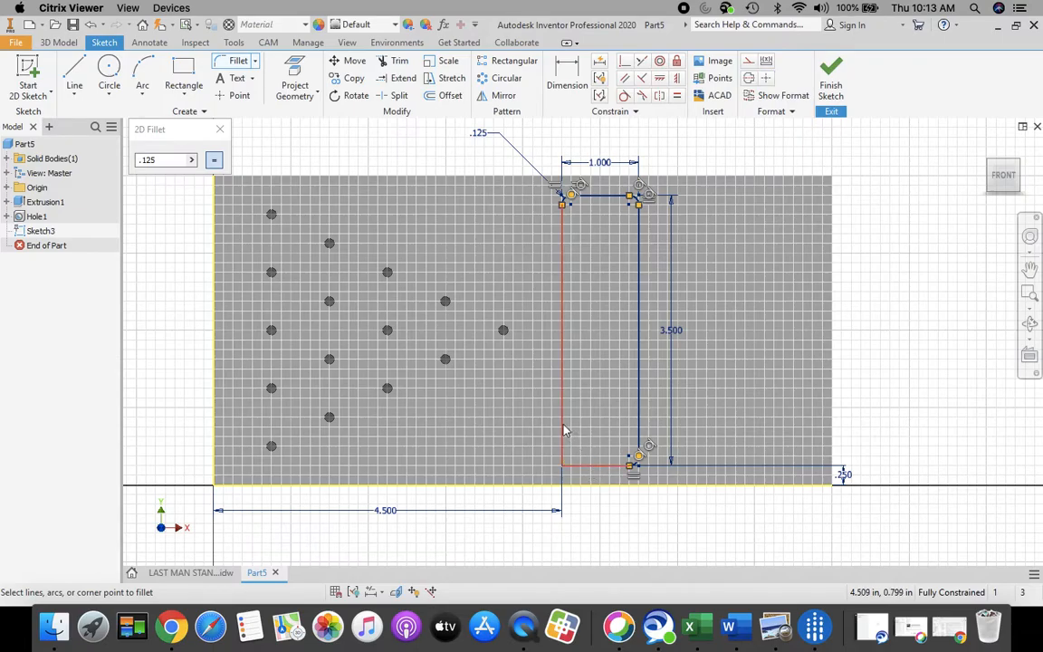
{"action": "left_click", "coordinate": [564, 426]}
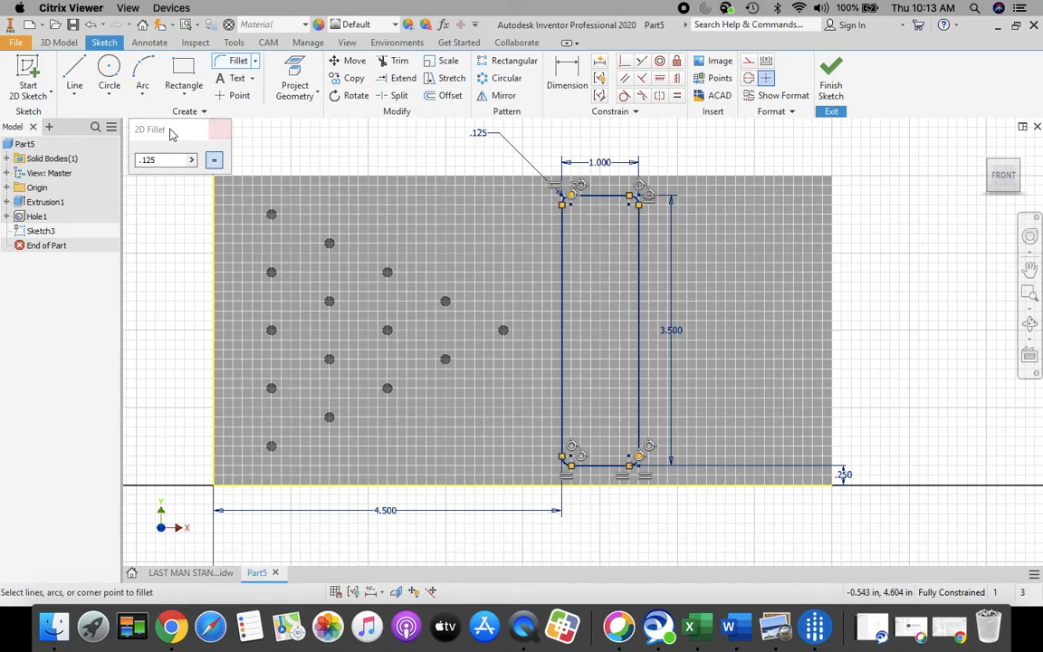
{"action": "left_click", "coordinate": [219, 132]}
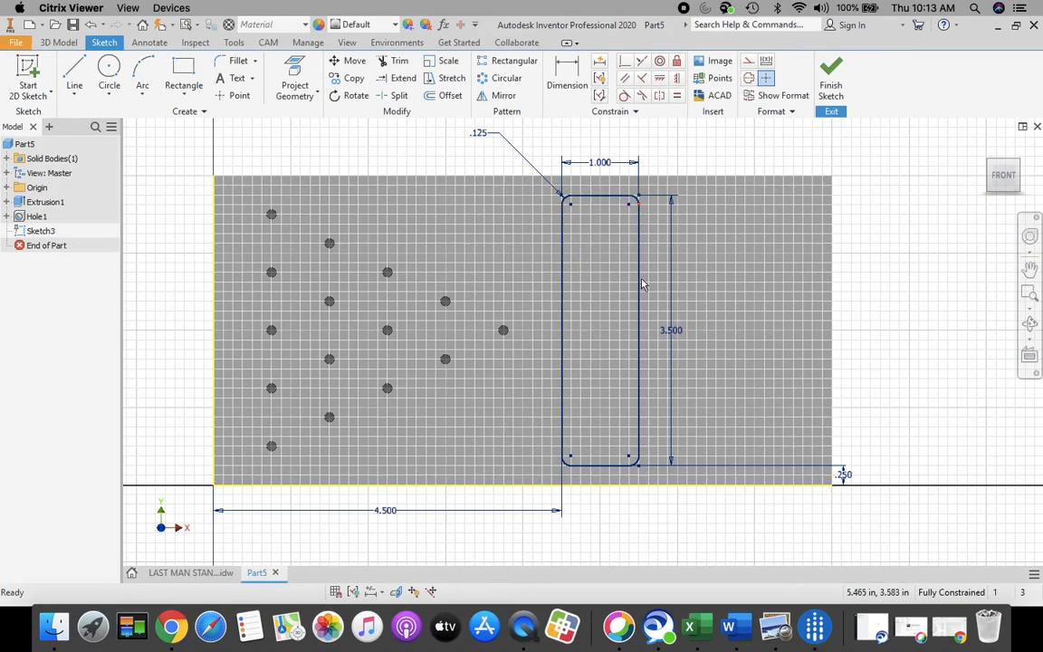
Finish the sketch and extrude the rounded rectangle as a cut 0.25 in deep into the block.
{"action": "left_click", "coordinate": [830, 73]}
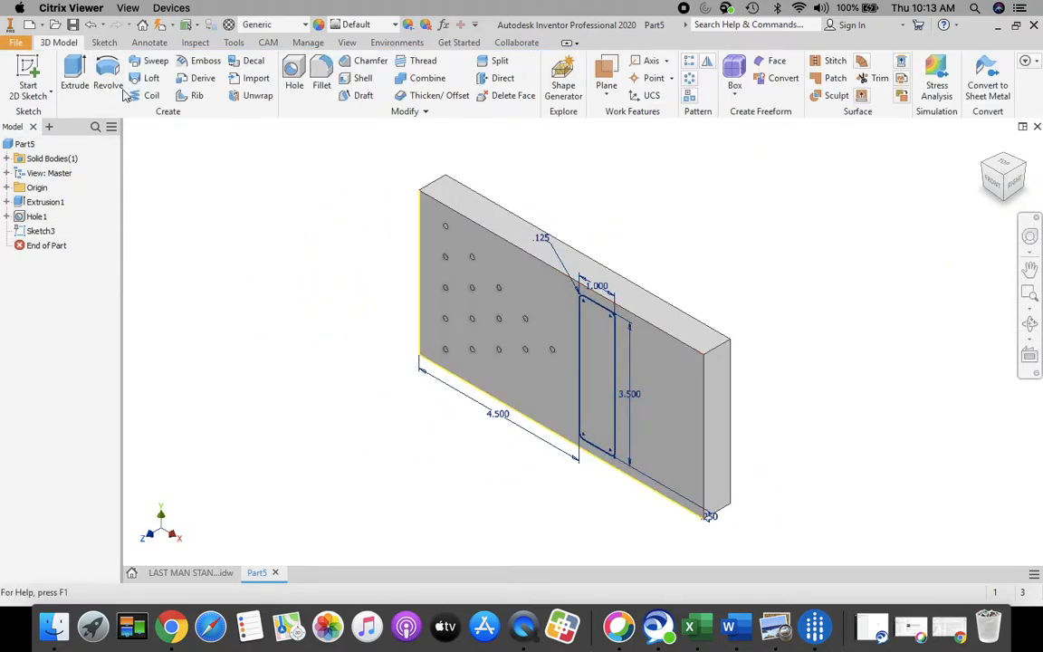
{"action": "left_click", "coordinate": [75, 72]}
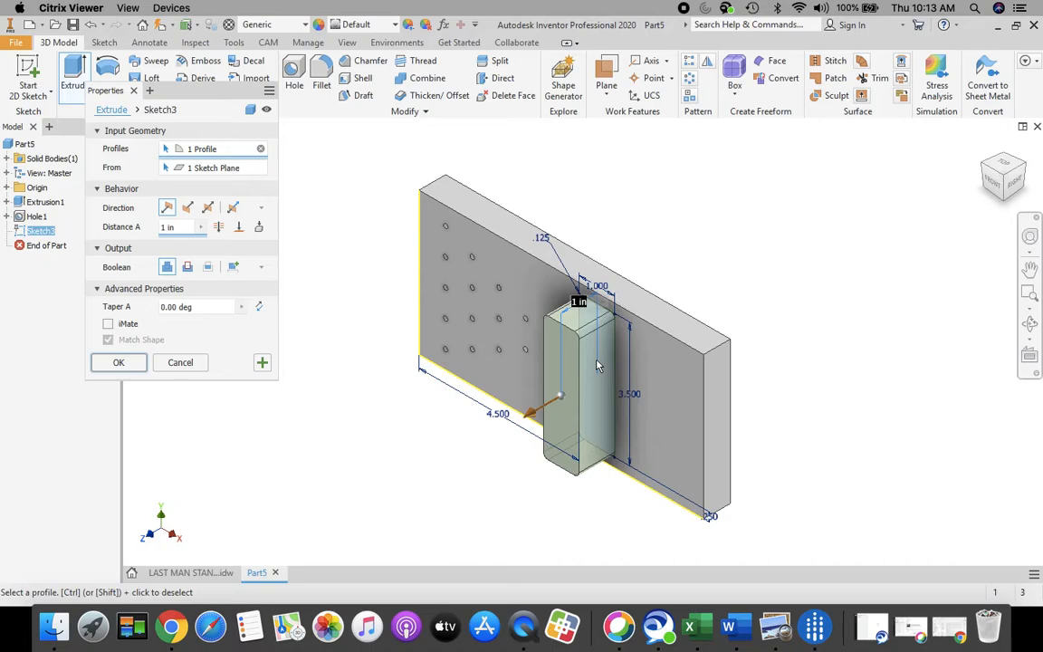
{"action": "left_click", "coordinate": [188, 268]}
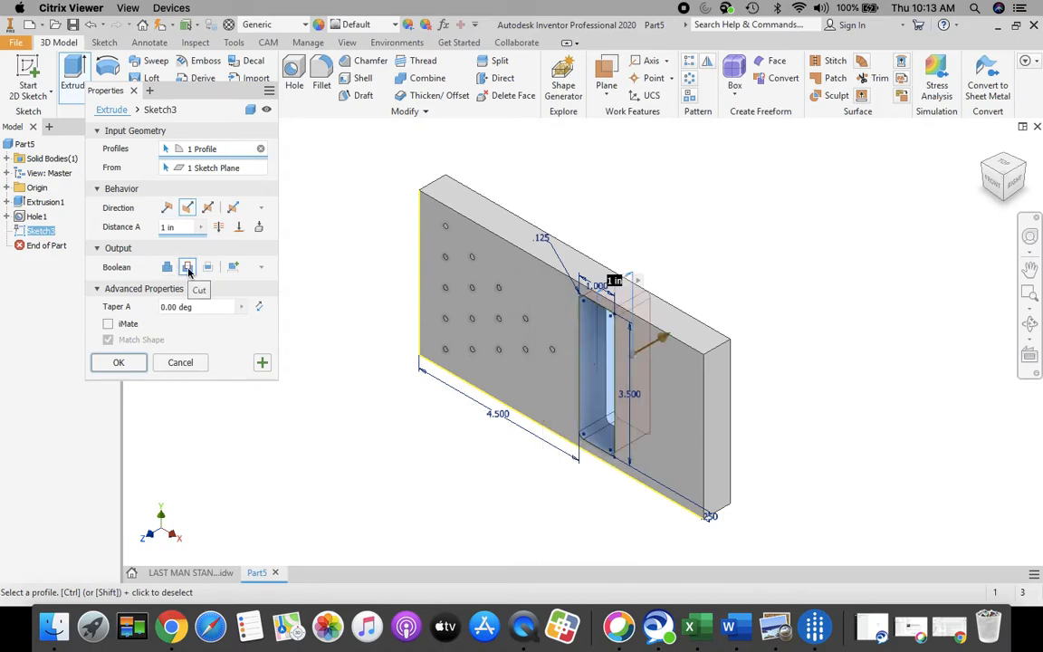
{"action": "left_click", "coordinate": [164, 227]}
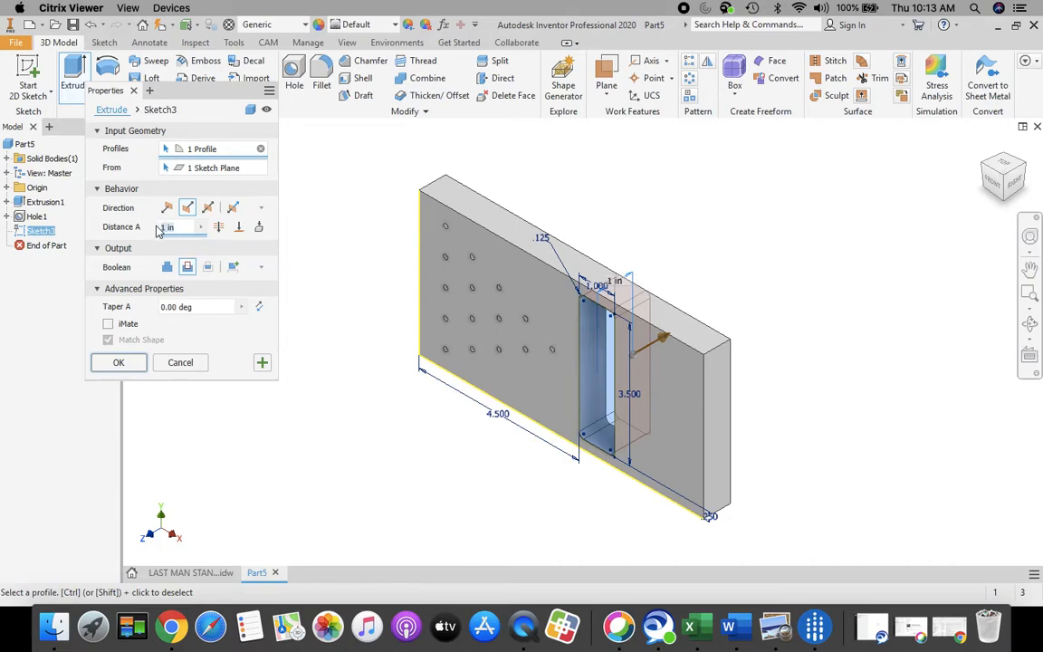
{"action": "type", "text": "25"}
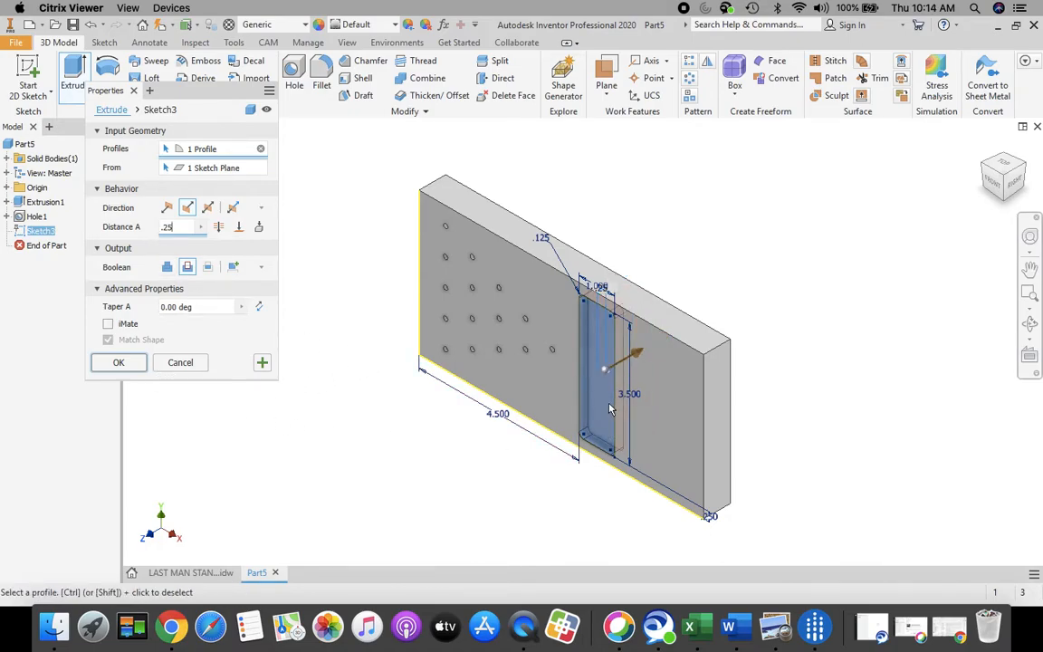
{"action": "left_click", "coordinate": [113, 363]}
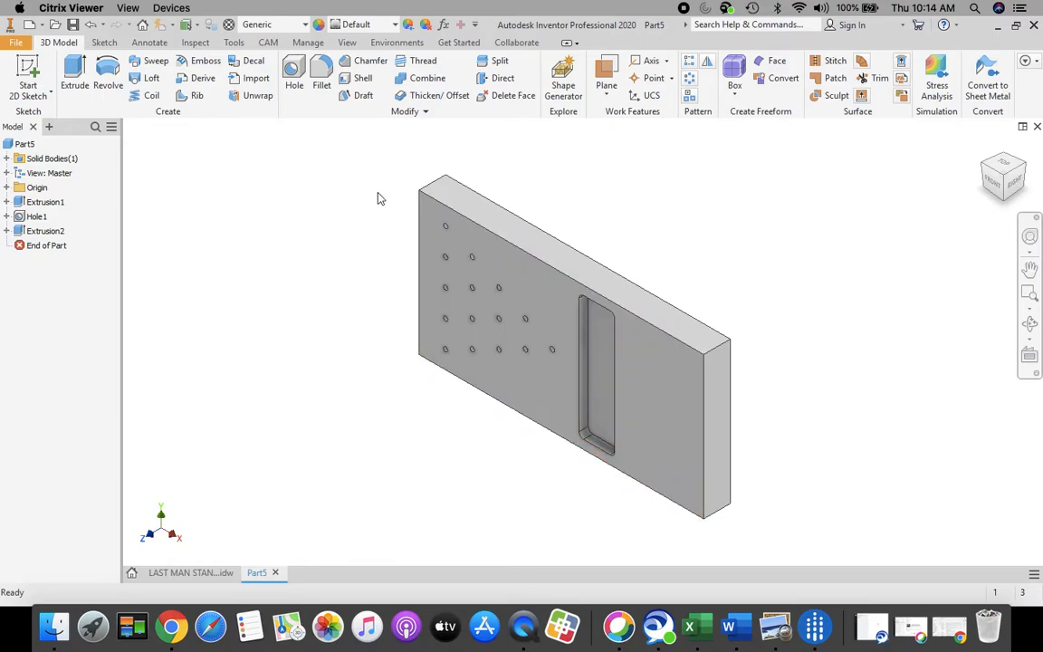
Apply the Yellow Pine - Solid Stained Light Low Gloss appearance to the part.
{"action": "left_click", "coordinate": [395, 25]}
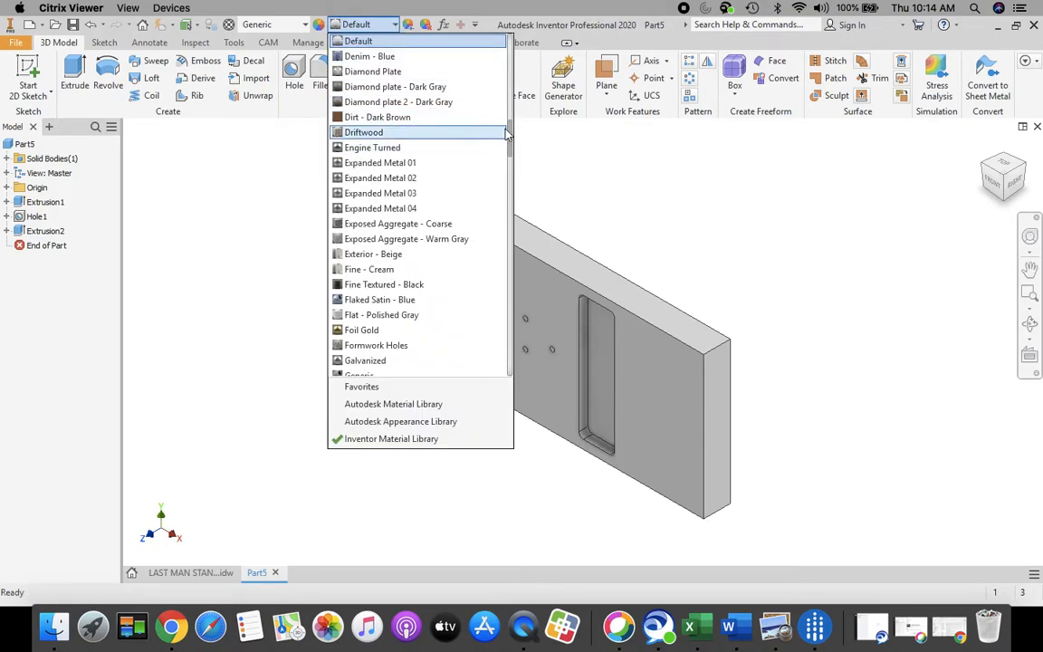
{"action": "left_click_drag", "start_coordinate": [511, 140], "coordinate": [514, 360]}
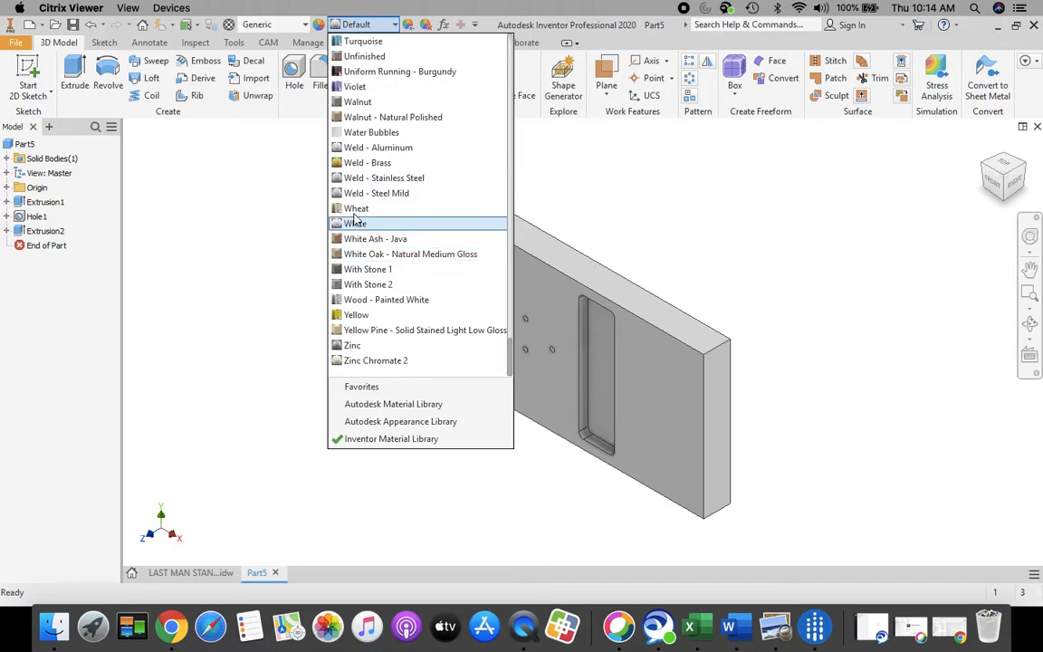
{"action": "left_click", "coordinate": [373, 332]}
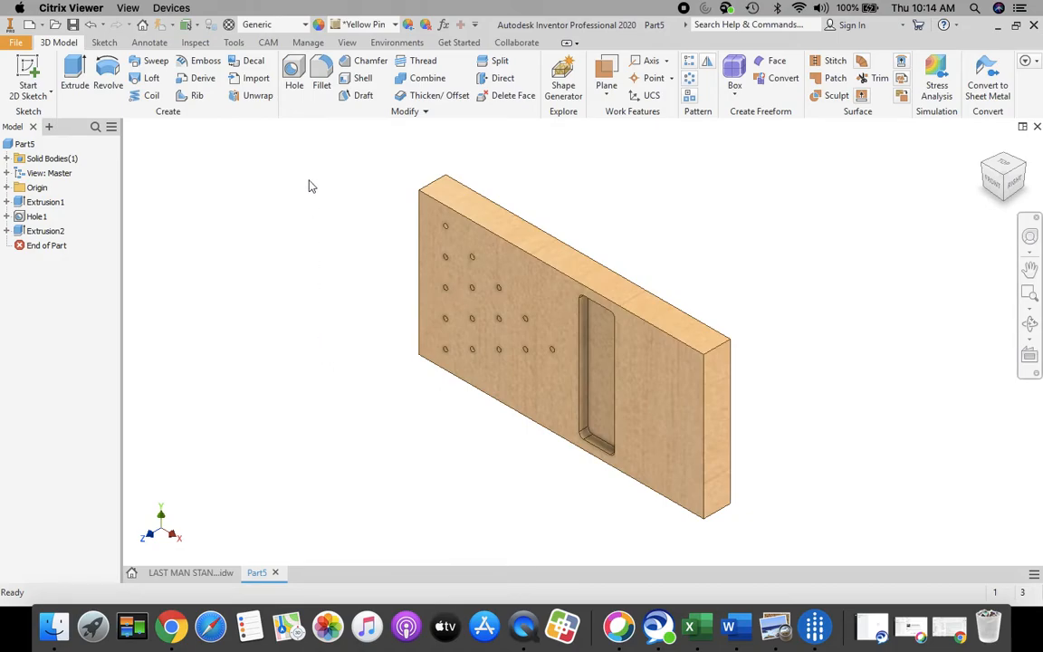
Change the part's appearance to Birch - Natural Polished.
{"action": "left_click", "coordinate": [396, 25]}
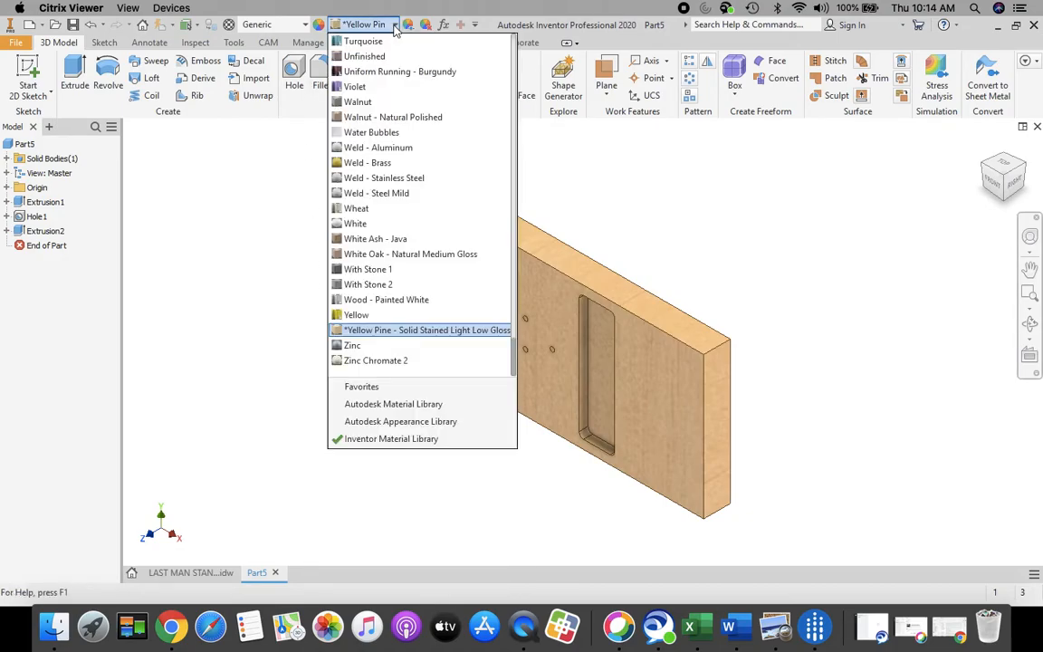
{"action": "left_click_drag", "start_coordinate": [515, 356], "coordinate": [509, 58]}
{"action": "scroll", "coordinate": [513, 90], "scroll_direction": "down", "scroll_amount": 15}
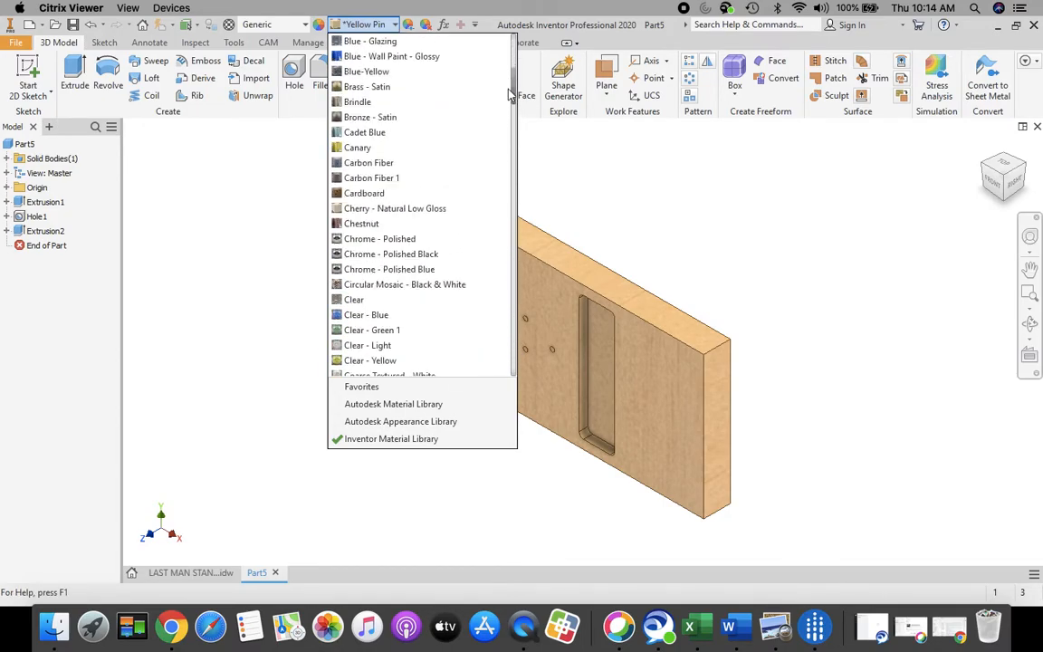
{"action": "scroll", "coordinate": [500, 127], "scroll_direction": "down", "scroll_amount": 4}
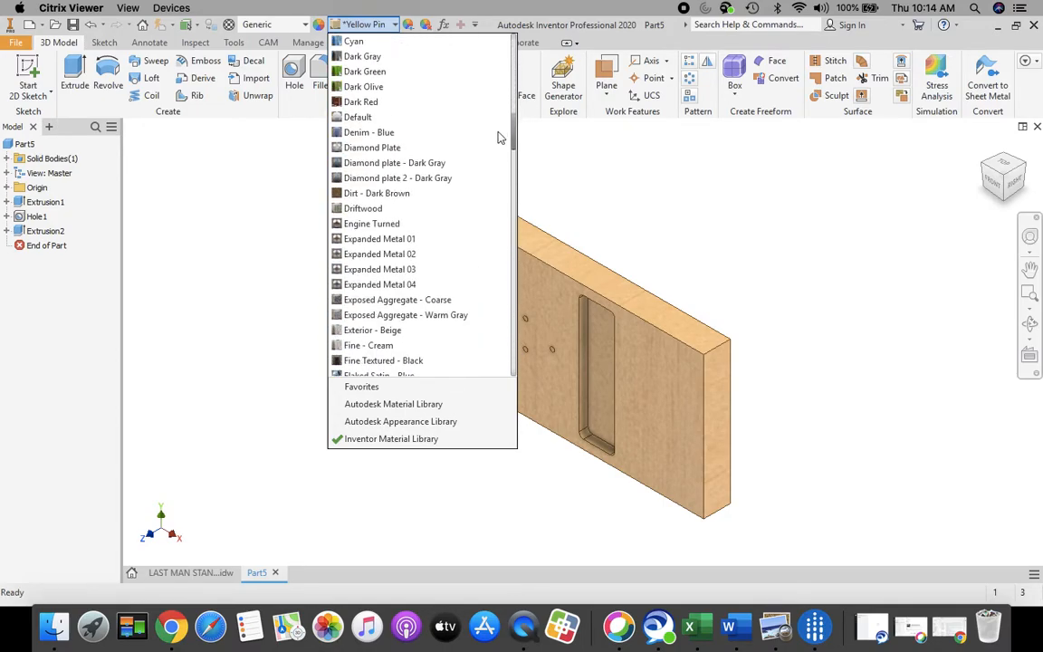
{"action": "scroll", "coordinate": [496, 133], "scroll_direction": "up", "scroll_amount": 10}
{"action": "scroll", "coordinate": [496, 83], "scroll_direction": "up", "scroll_amount": 3}
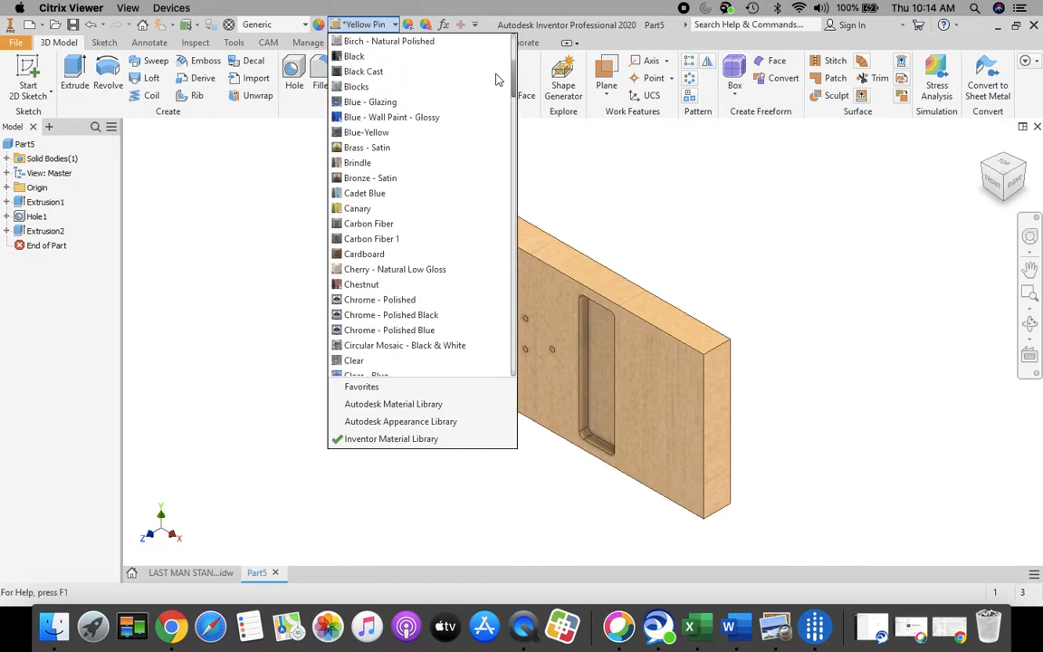
{"action": "scroll", "coordinate": [496, 80], "scroll_direction": "up", "scroll_amount": 2}
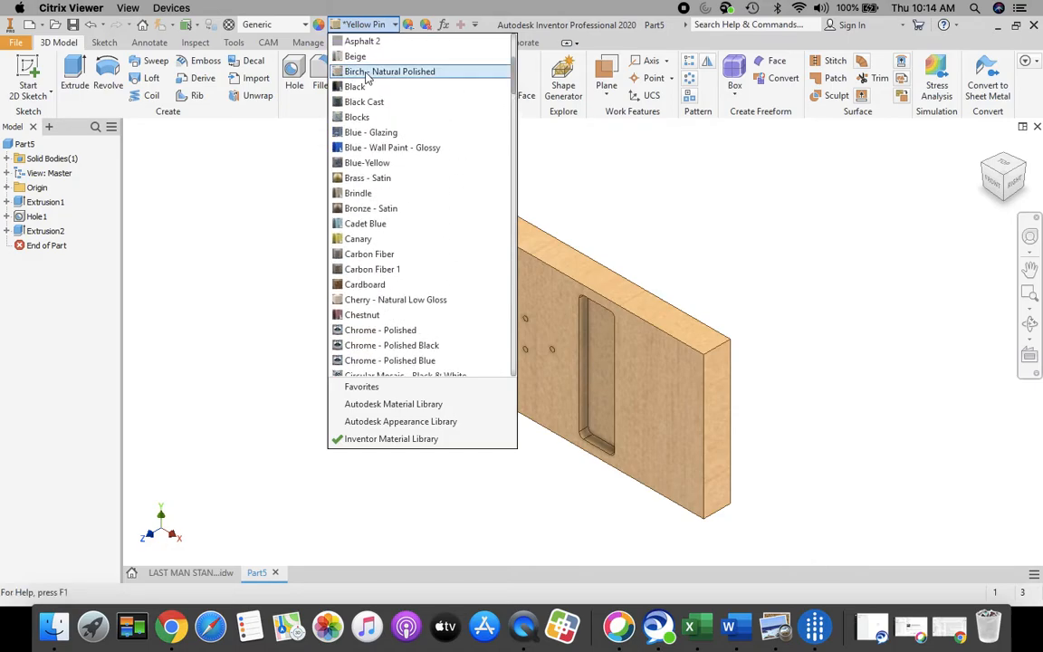
{"action": "left_click", "coordinate": [399, 72]}
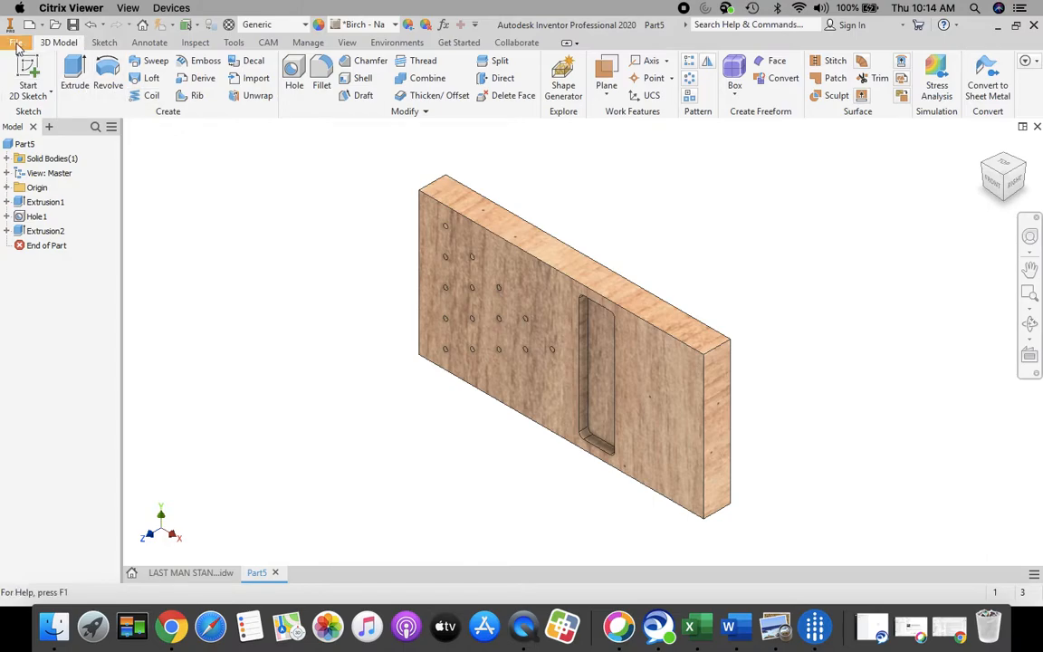
Start saving the part under a new name and choose the user's C002 folder inside AutoCAD H Drive as the location.
{"action": "left_click", "coordinate": [15, 45]}
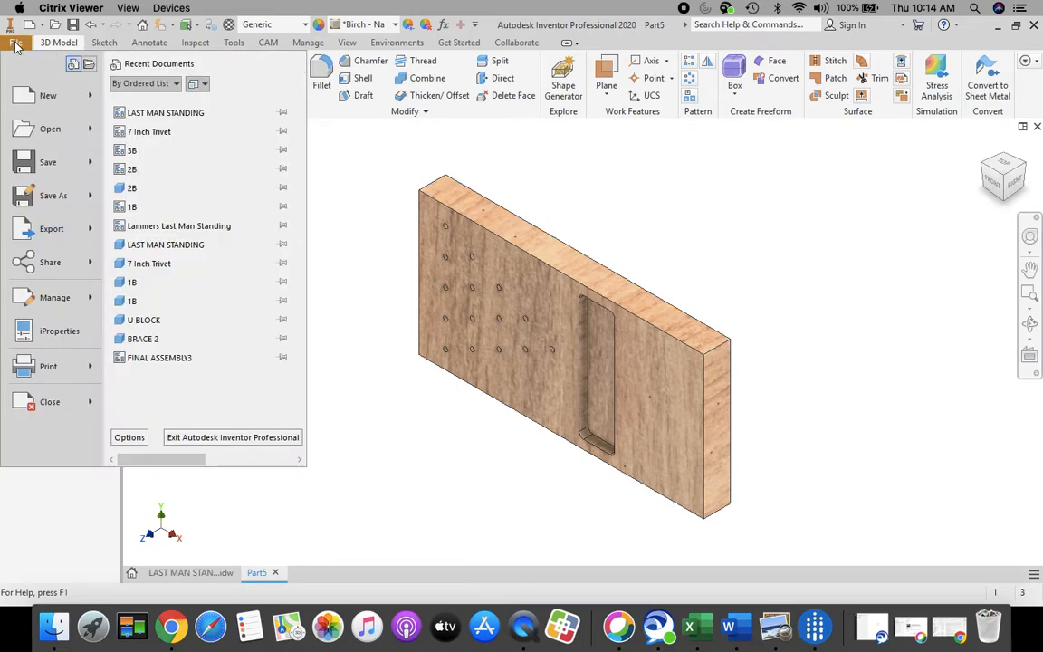
{"action": "left_click", "coordinate": [51, 199]}
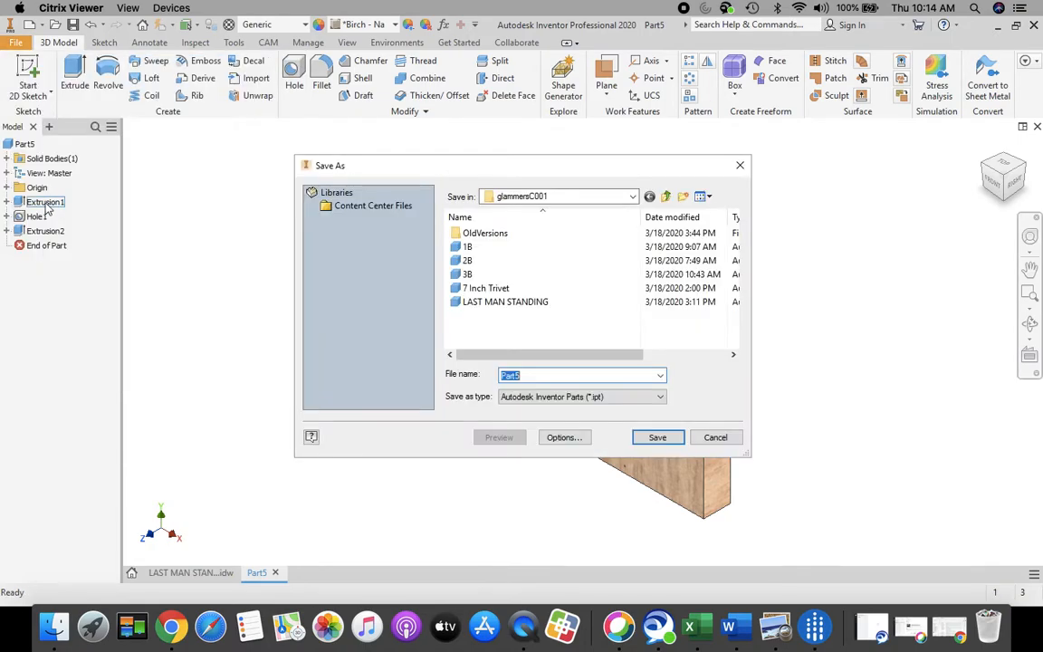
{"action": "left_click", "coordinate": [633, 198]}
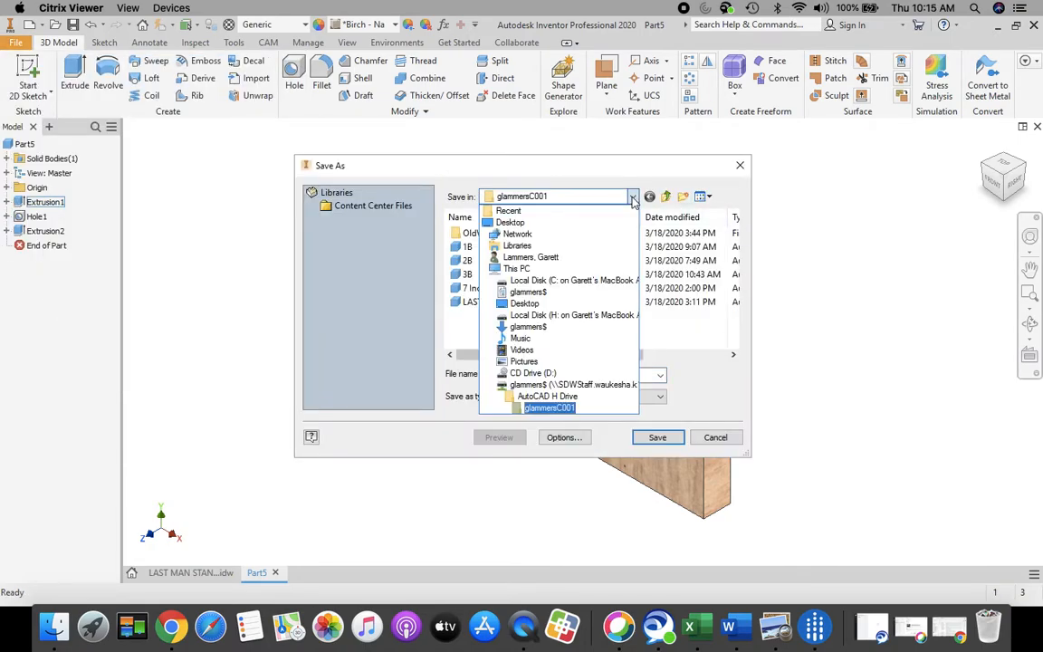
{"action": "left_click", "coordinate": [546, 397]}
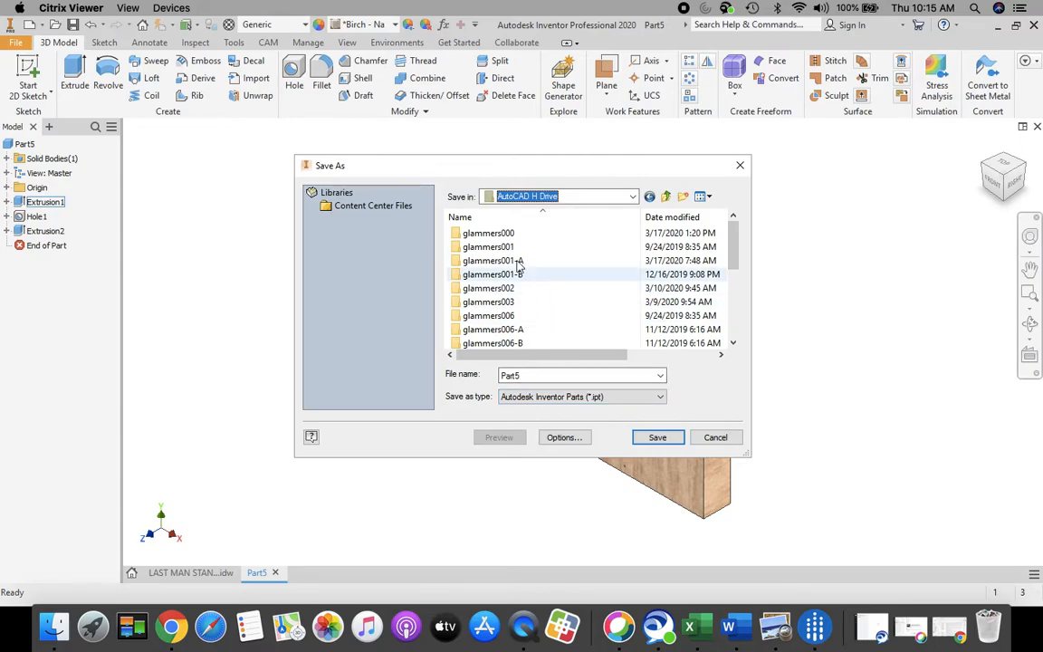
{"action": "scroll", "coordinate": [519, 267], "scroll_direction": "down", "scroll_amount": 4}
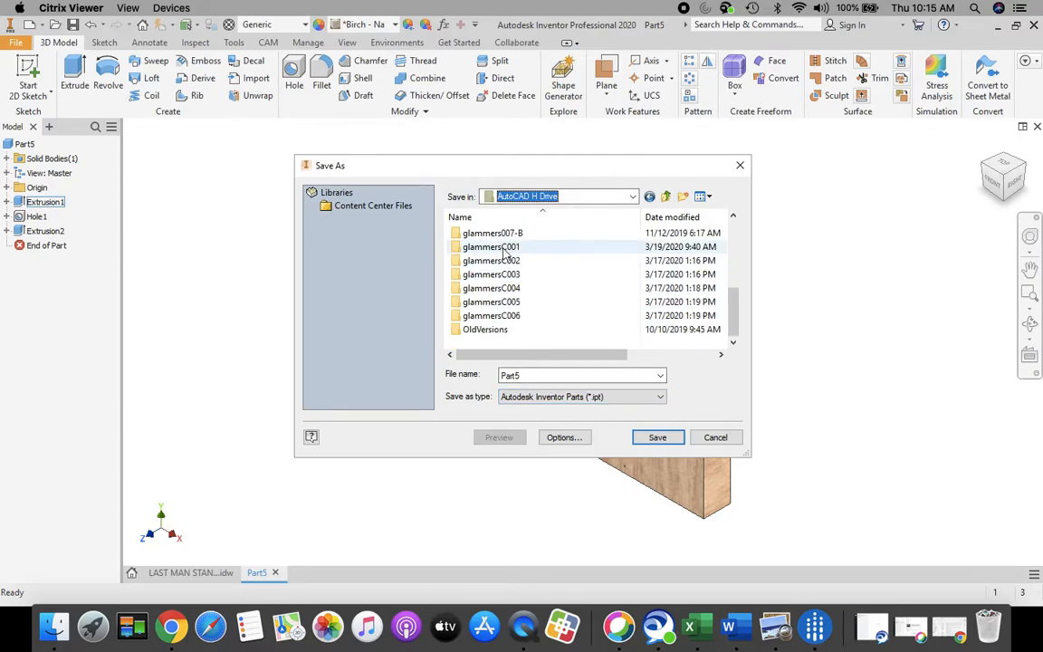
{"action": "double_click", "coordinate": [502, 260]}
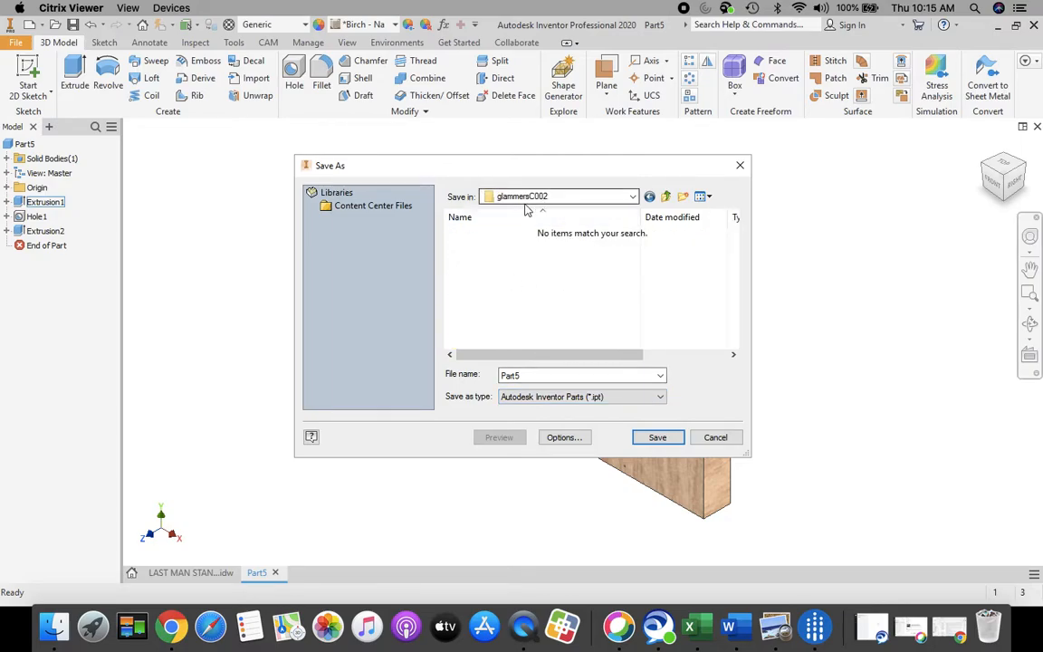
{"action": "left_click", "coordinate": [632, 196]}
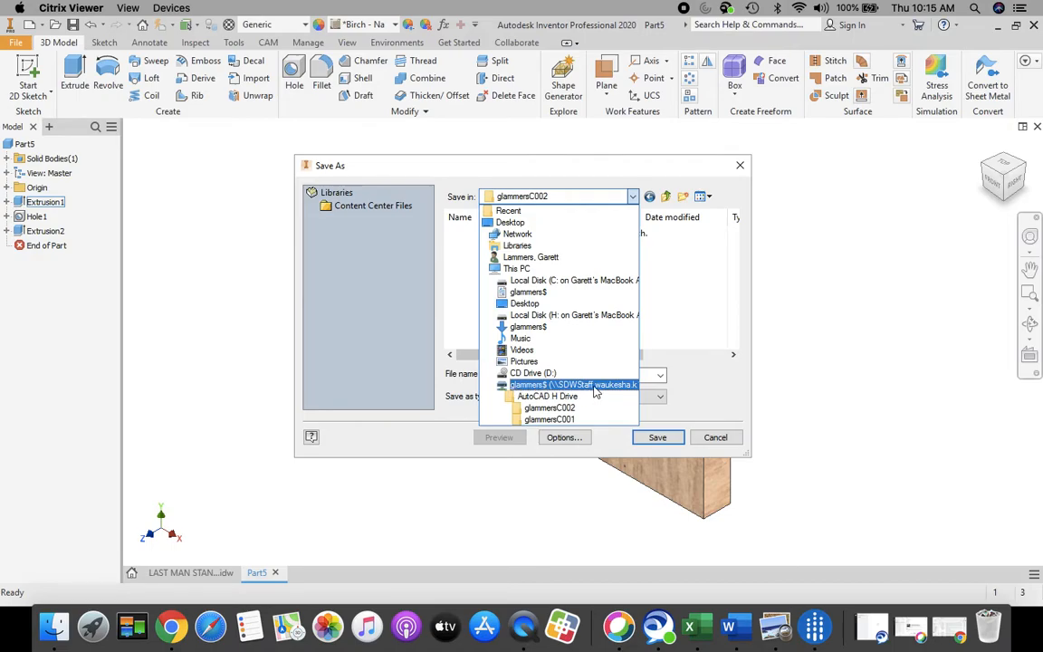
{"action": "key", "text": "Down"}
{"action": "key", "text": "Down"}
{"action": "key", "text": "Down"}
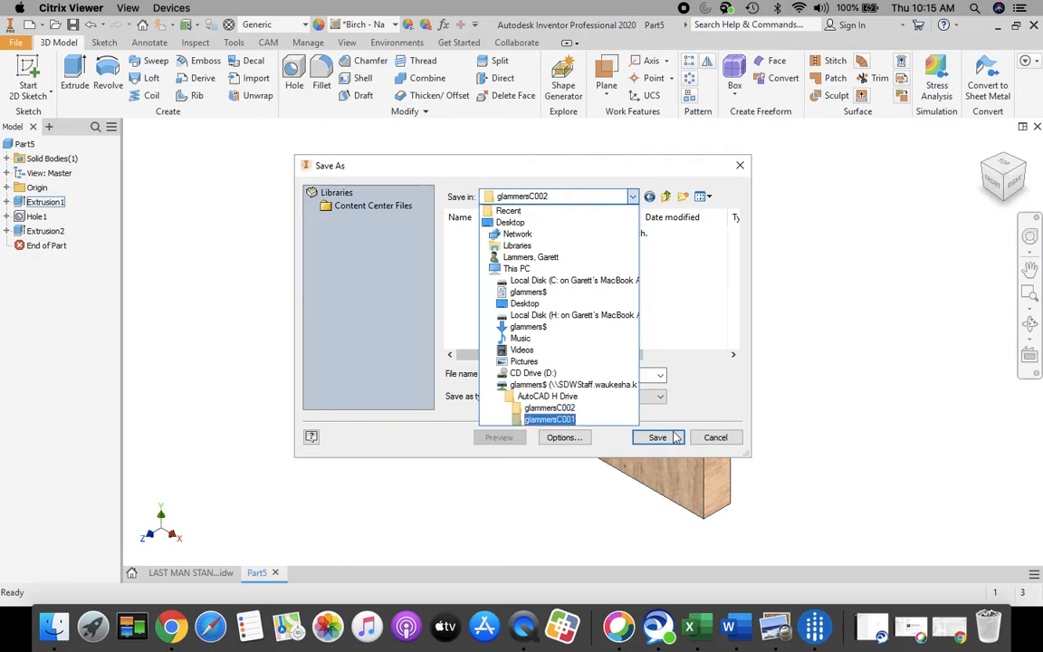
{"action": "left_click", "coordinate": [708, 332]}
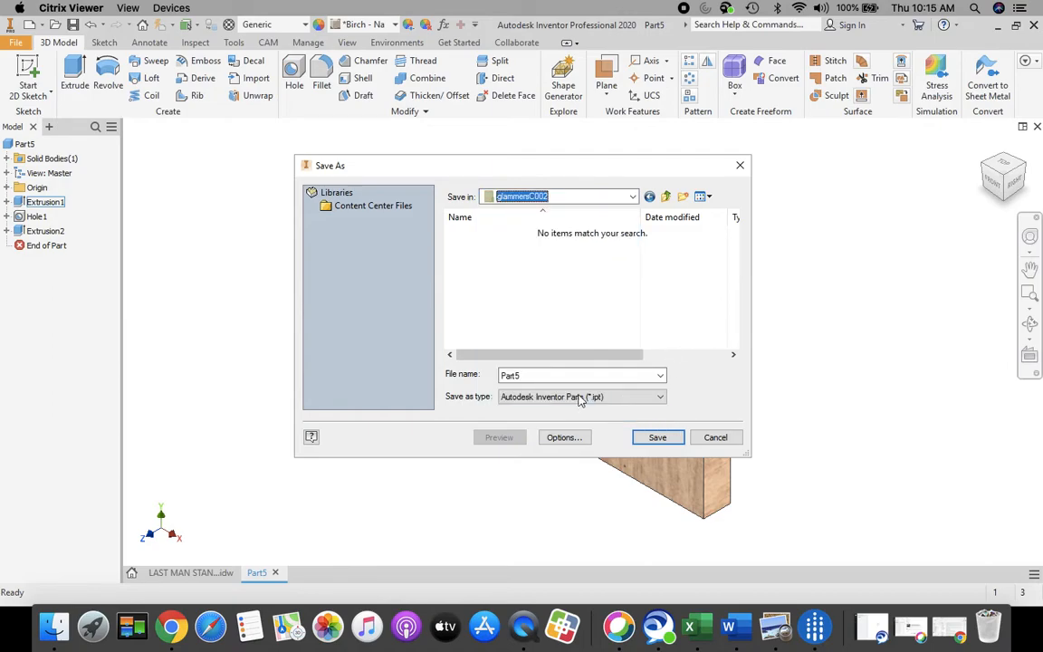
Name the part file "Last Man Standing" followed by the user's last name and save it as an Inventor part.
{"action": "left_click_drag", "start_coordinate": [537, 378], "coordinate": [470, 374]}
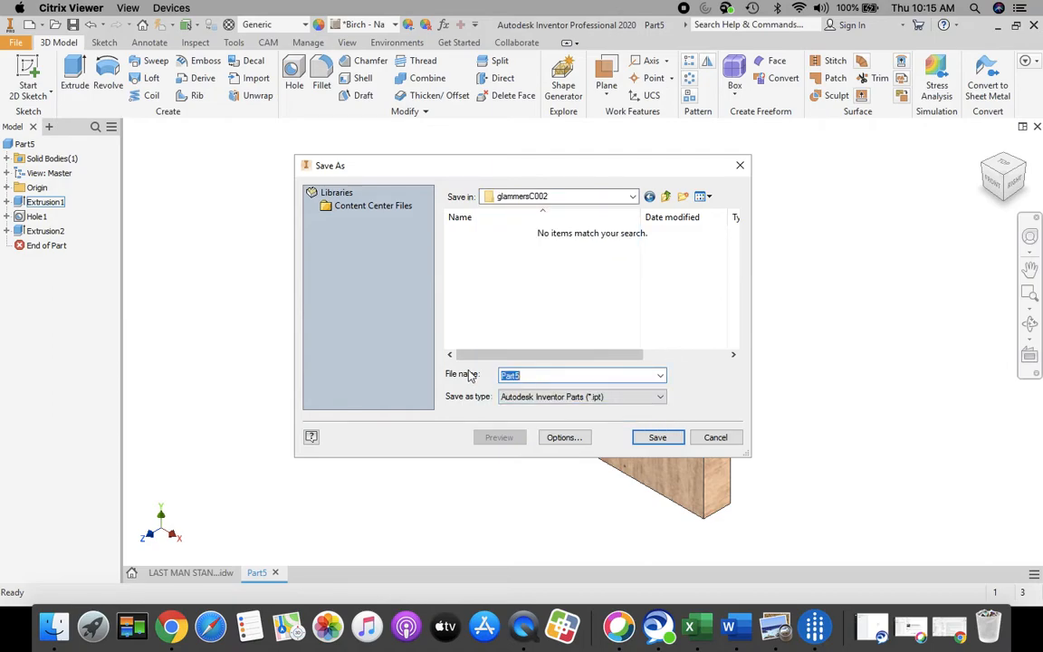
{"action": "type", "text": "Last Man Standing L"}
{"action": "type", "text": "ammers"}
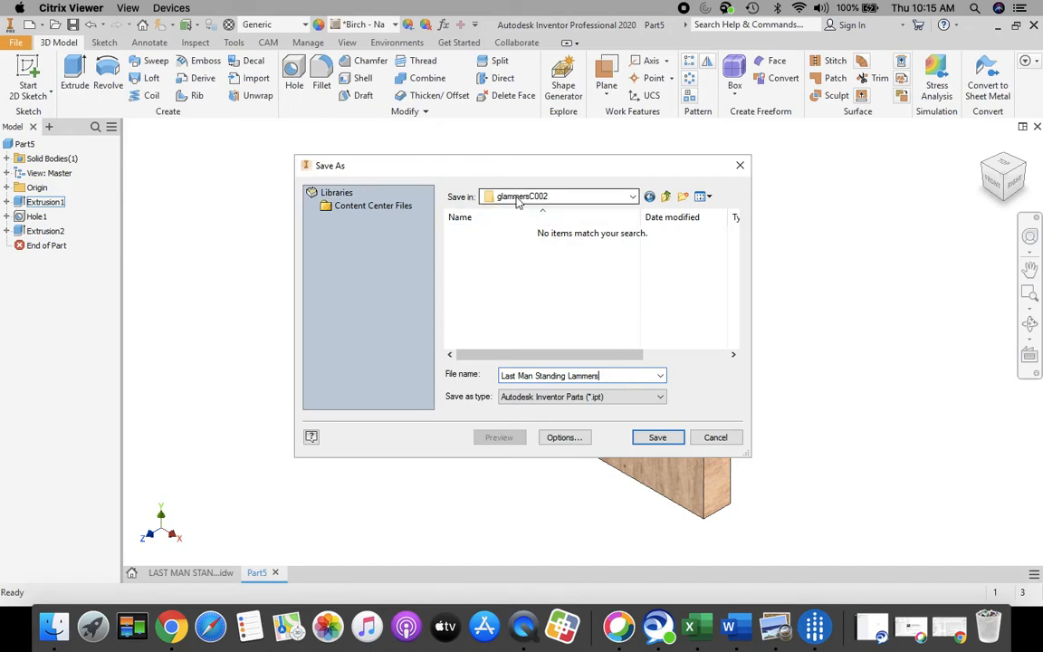
{"action": "left_click", "coordinate": [658, 439]}
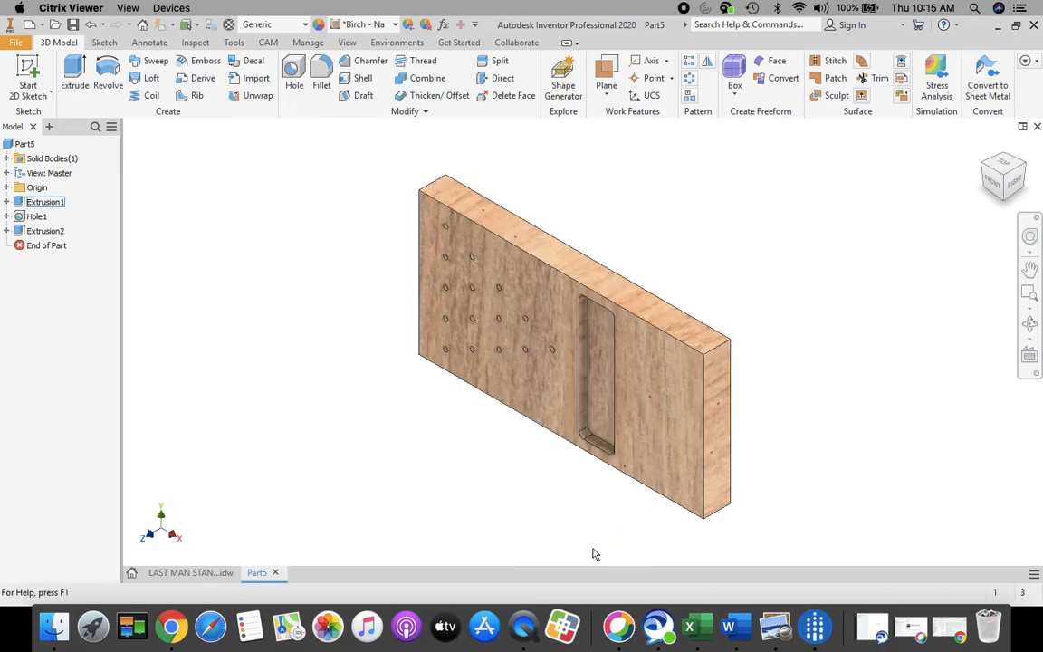